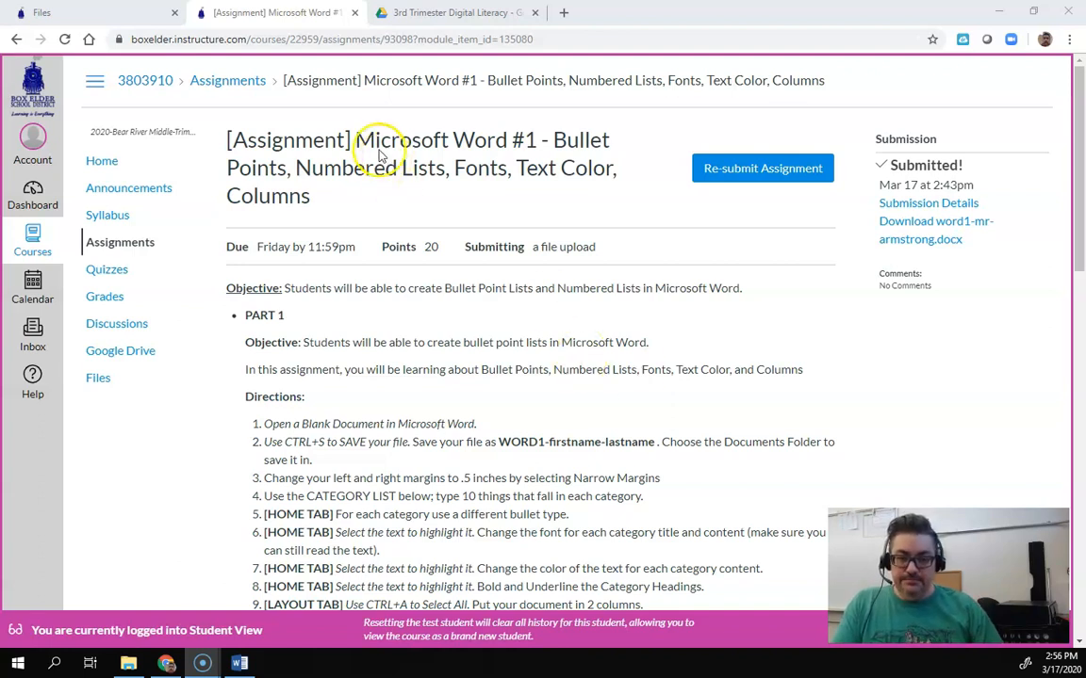
Step: Read the Microsoft Word #1 assignment's objective, the Part 1 directions and the category list
{"action": "scroll", "coordinate": [358, 224], "scroll_direction": "down", "scroll_amount": 1}
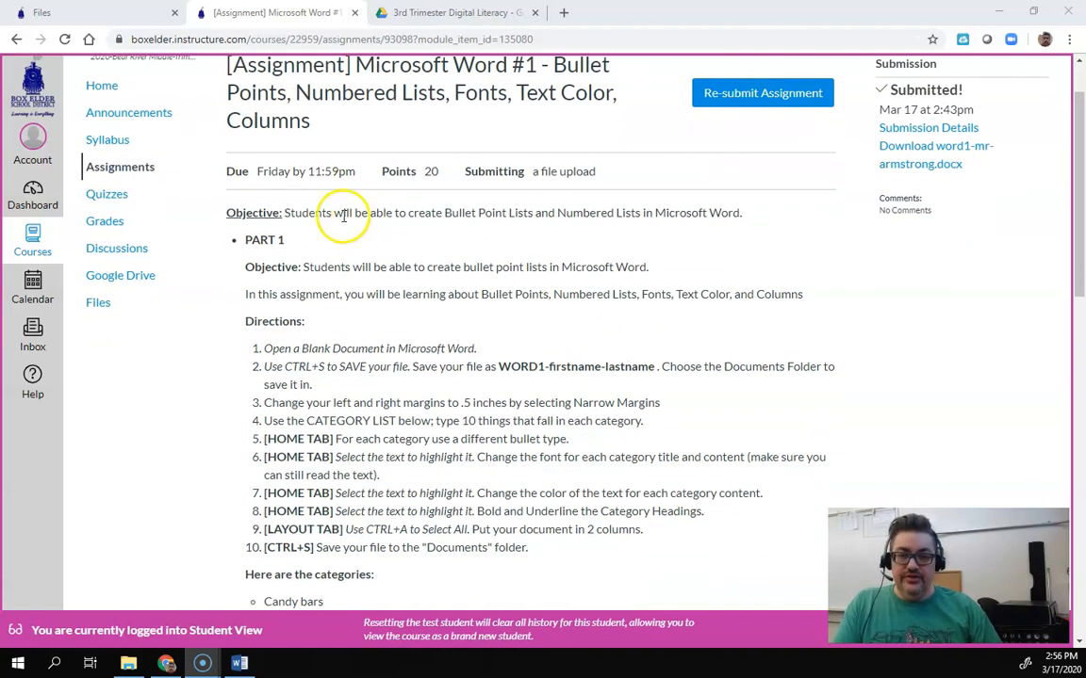
{"action": "left_click_drag", "start_coordinate": [286, 212], "coordinate": [488, 219]}
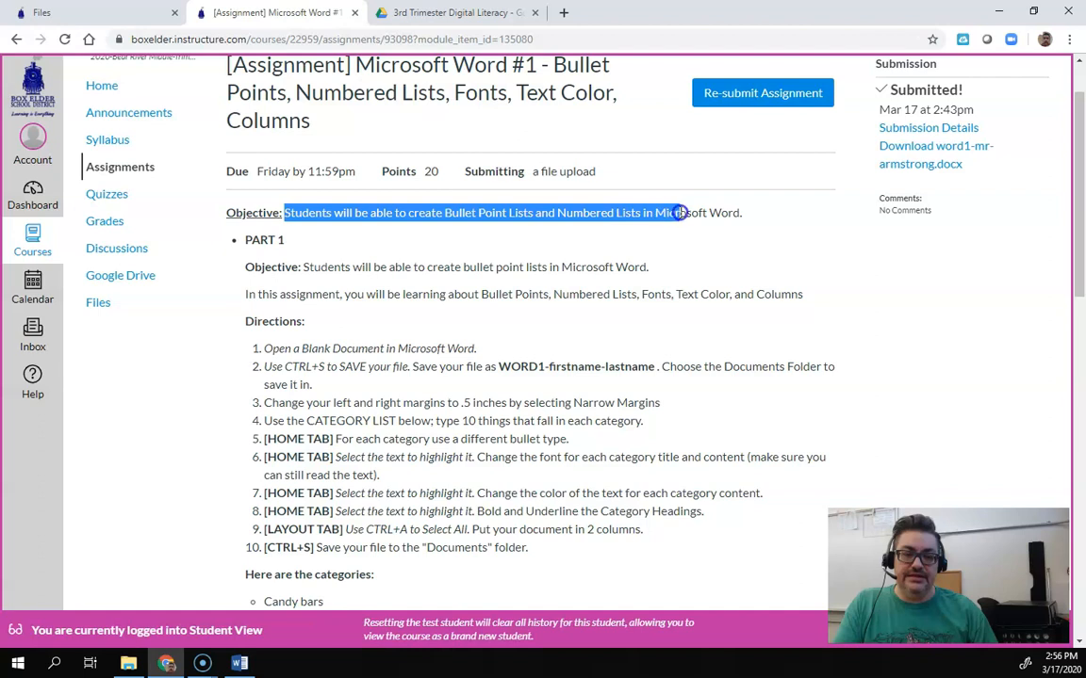
{"action": "left_click", "coordinate": [723, 211]}
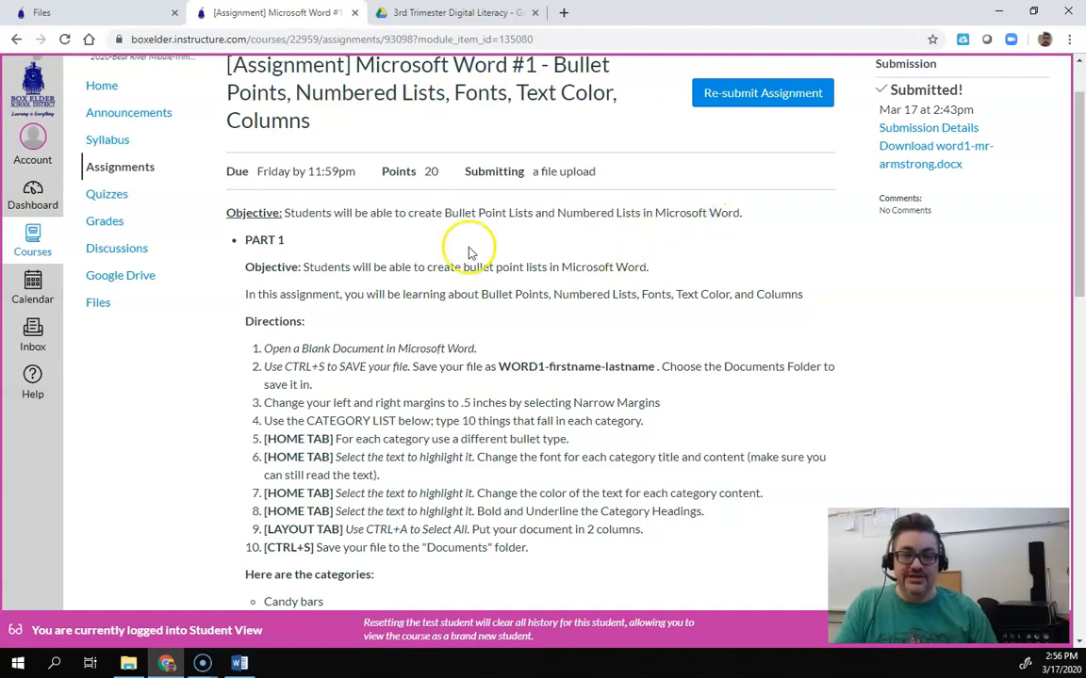
{"action": "scroll", "coordinate": [332, 230], "scroll_direction": "down", "scroll_amount": 2}
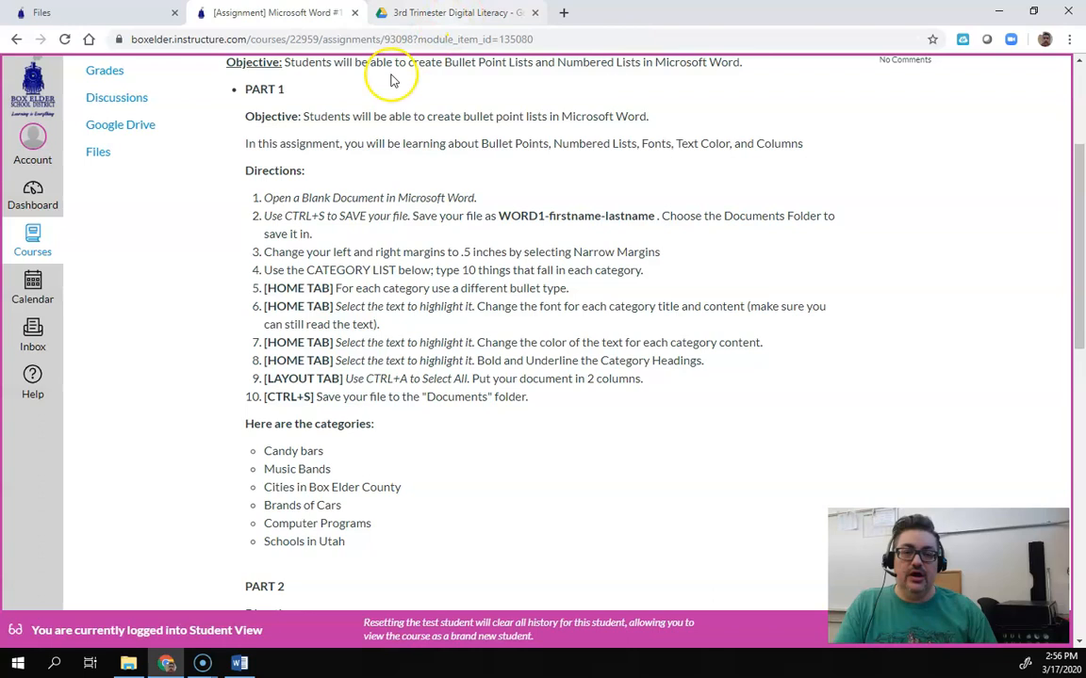
Step: Switch to Google Drive and create a blank Google Docs document in the 3rd Trimester Digital Literacy folder
{"action": "left_click", "coordinate": [439, 13]}
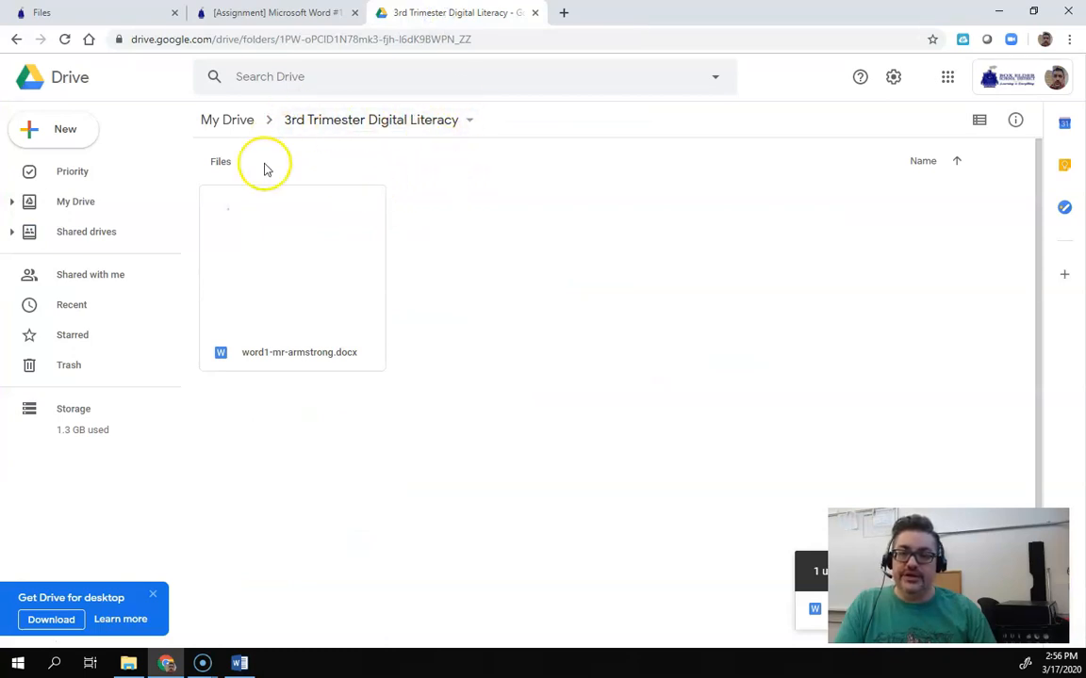
{"action": "left_click", "coordinate": [34, 134]}
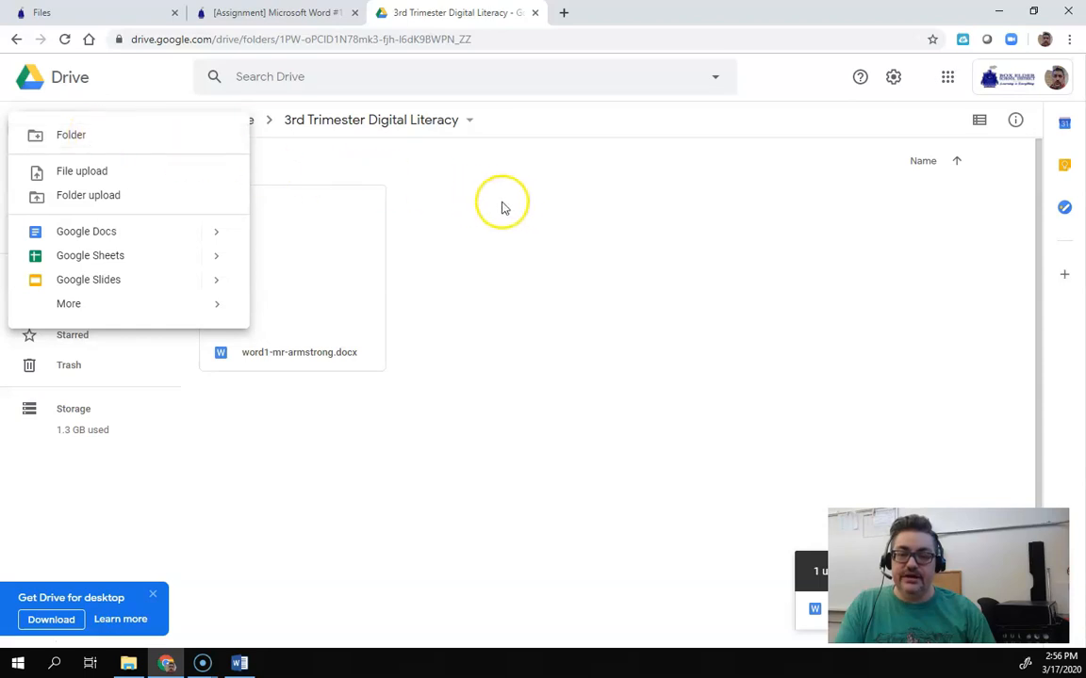
{"action": "left_click", "coordinate": [466, 197]}
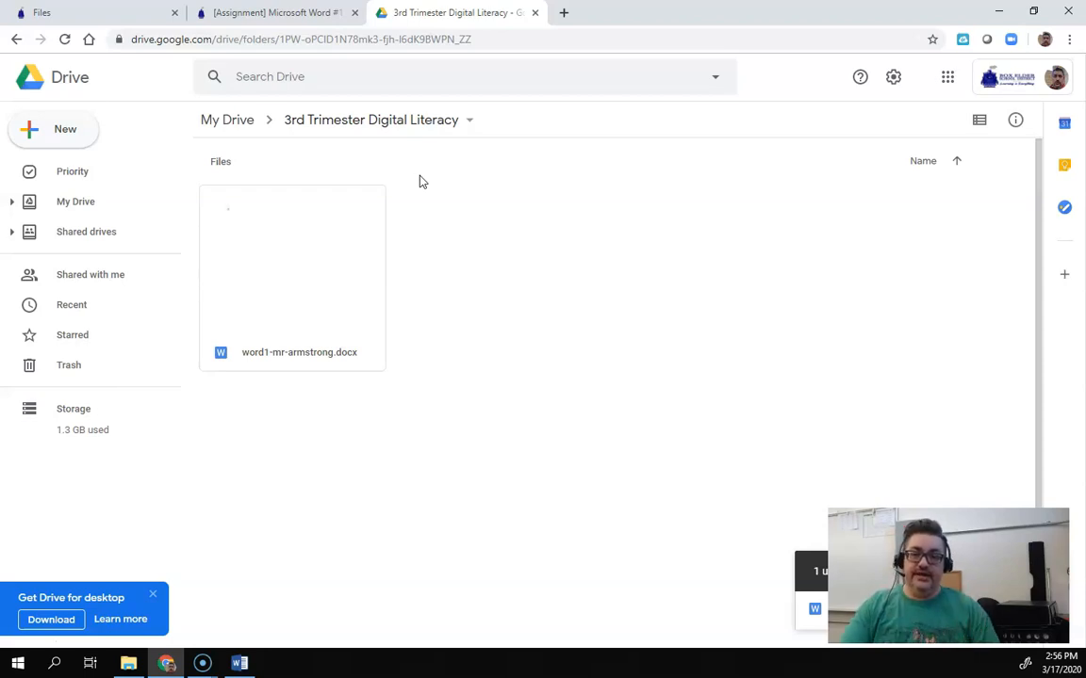
{"action": "left_click", "coordinate": [66, 134]}
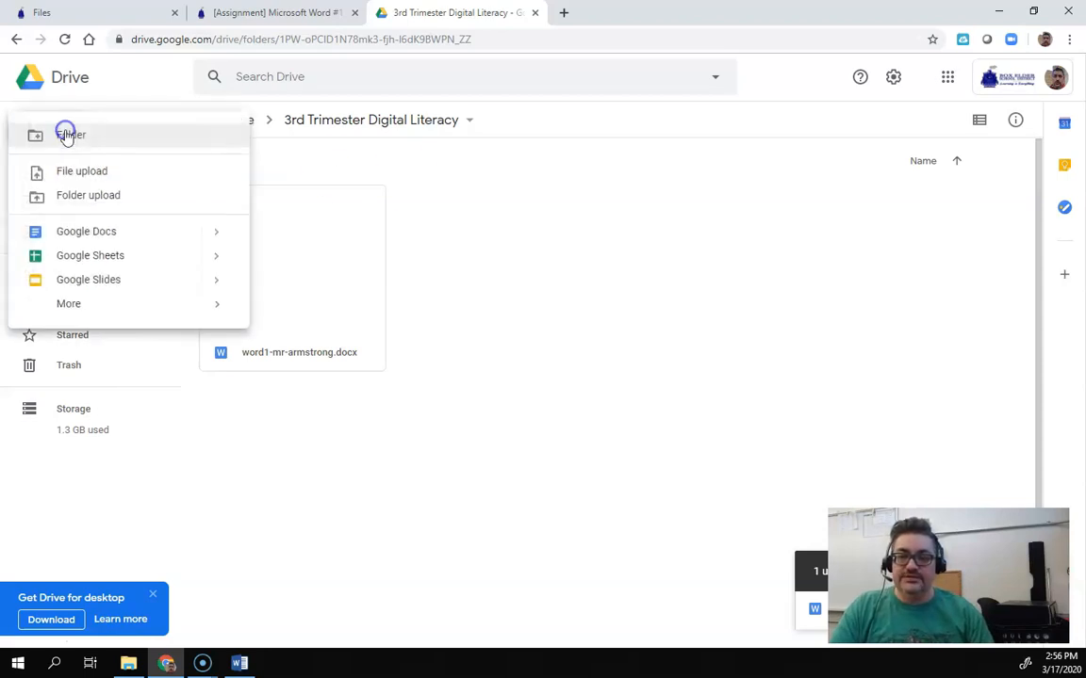
{"action": "left_click", "coordinate": [95, 234]}
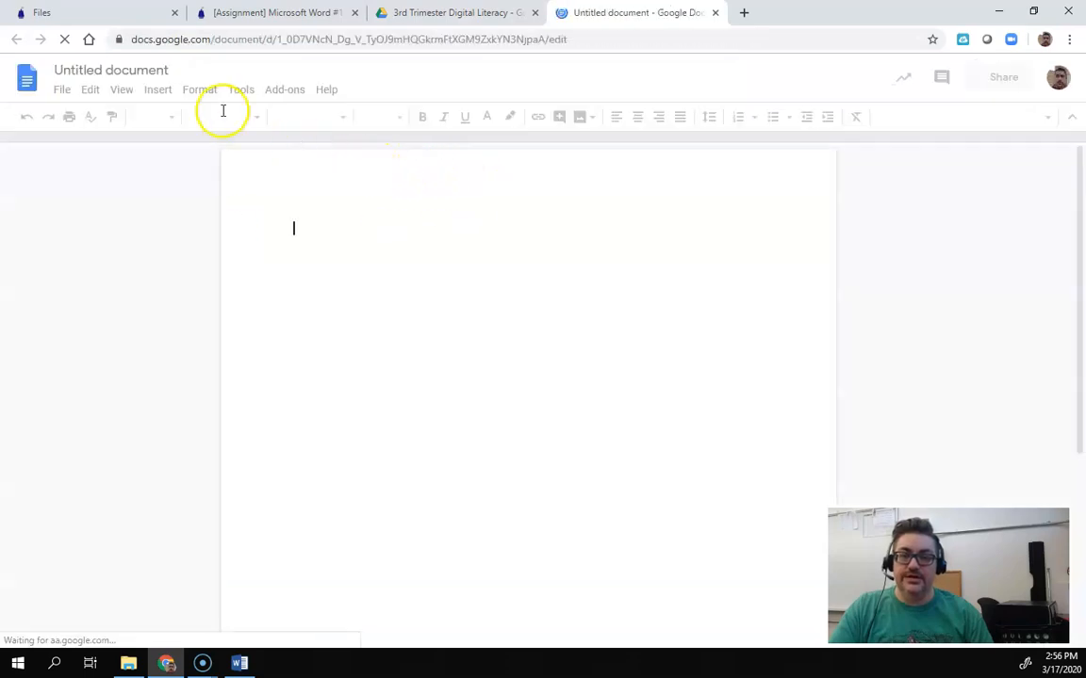
Step: Rename the untitled document as "Word 1 - " followed by the author's name
{"action": "left_click", "coordinate": [157, 72]}
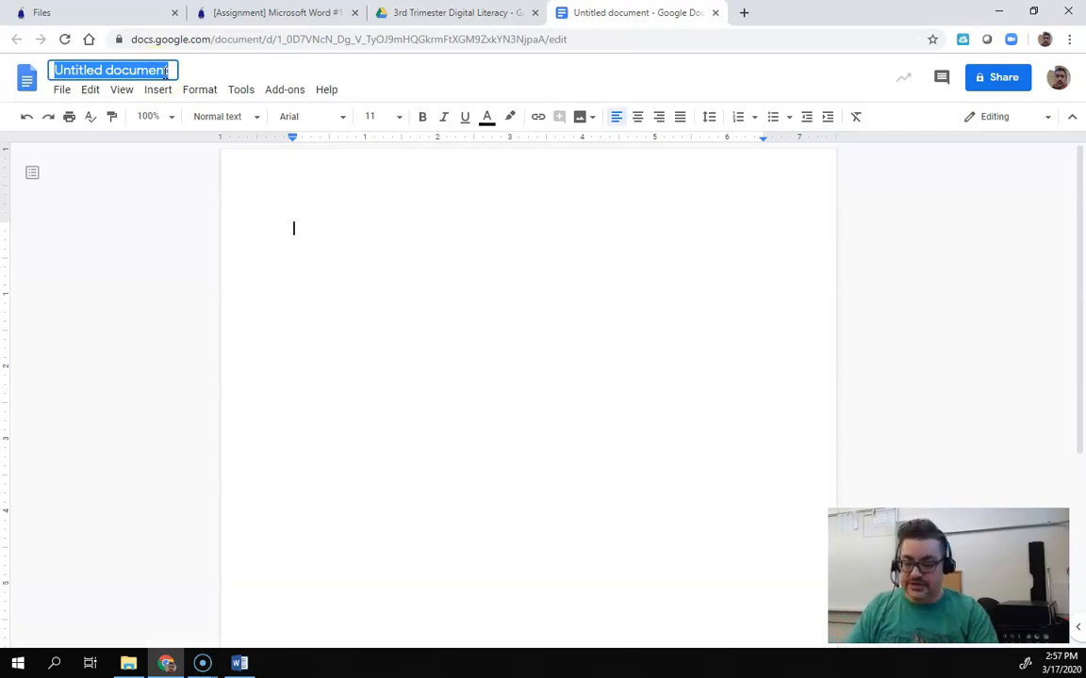
{"action": "type", "text": "Word 1 - Mr. Armstrong"}
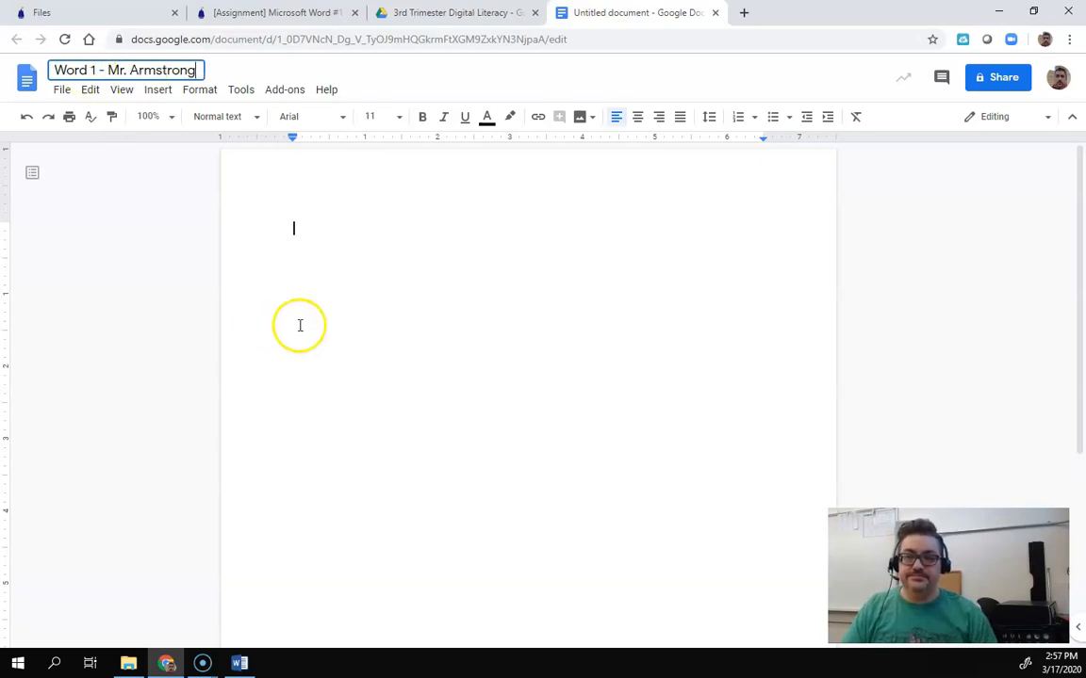
{"action": "left_click", "coordinate": [305, 229]}
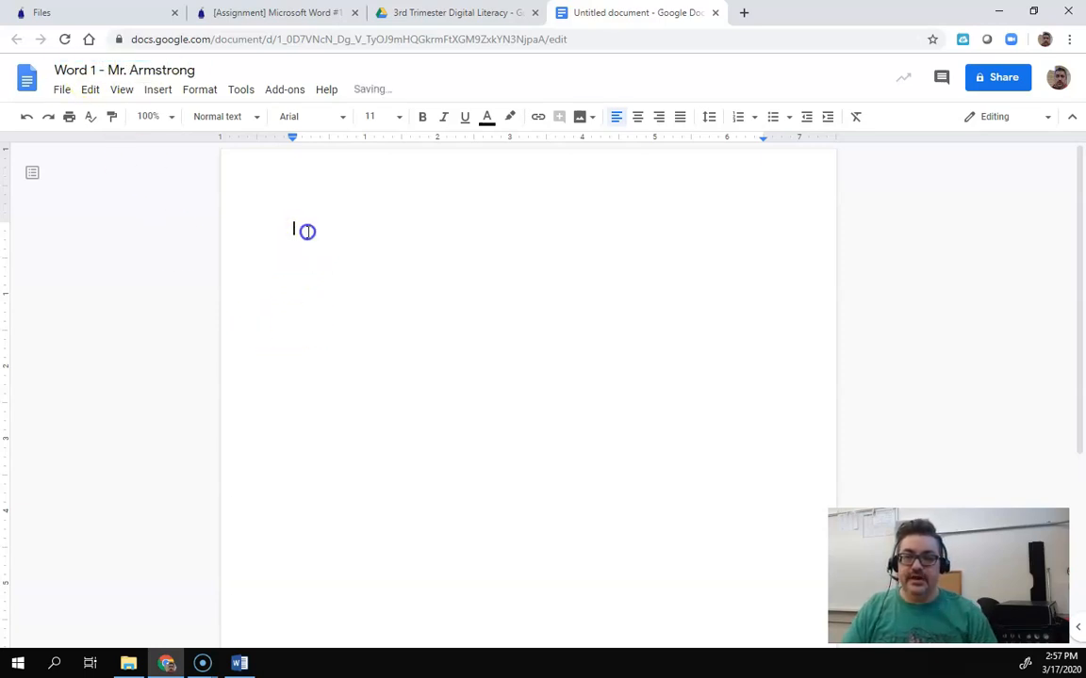
Step: Check the file naming and narrow margin directions on the assignment page and return to the document
{"action": "left_click", "coordinate": [280, 19]}
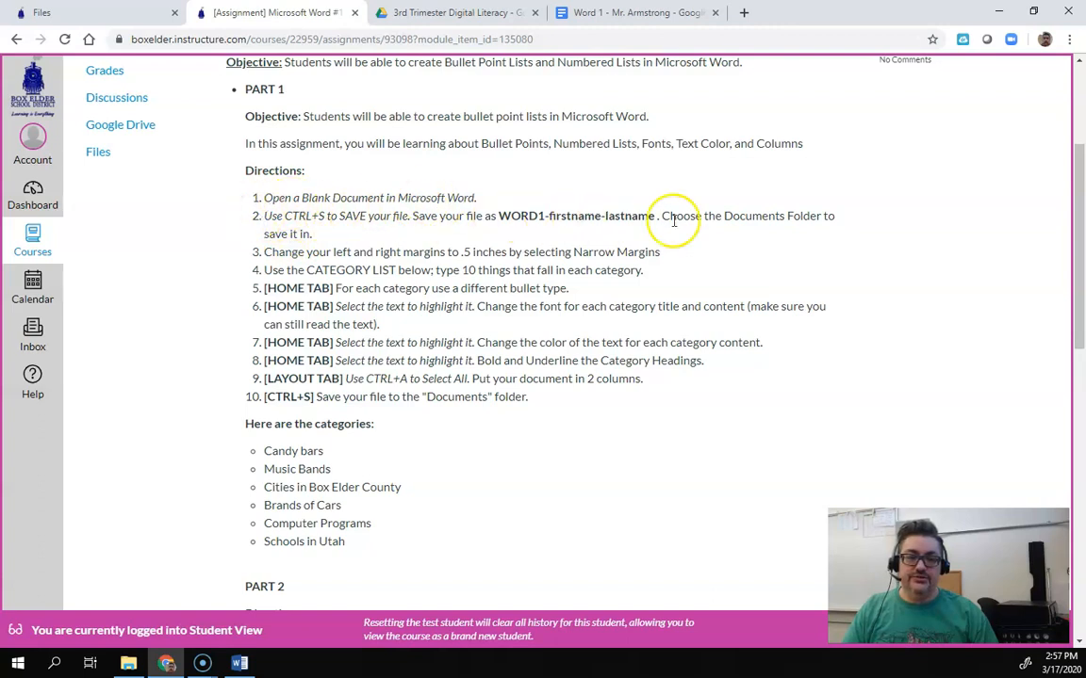
{"action": "scroll", "coordinate": [391, 235], "scroll_direction": "down", "scroll_amount": 1}
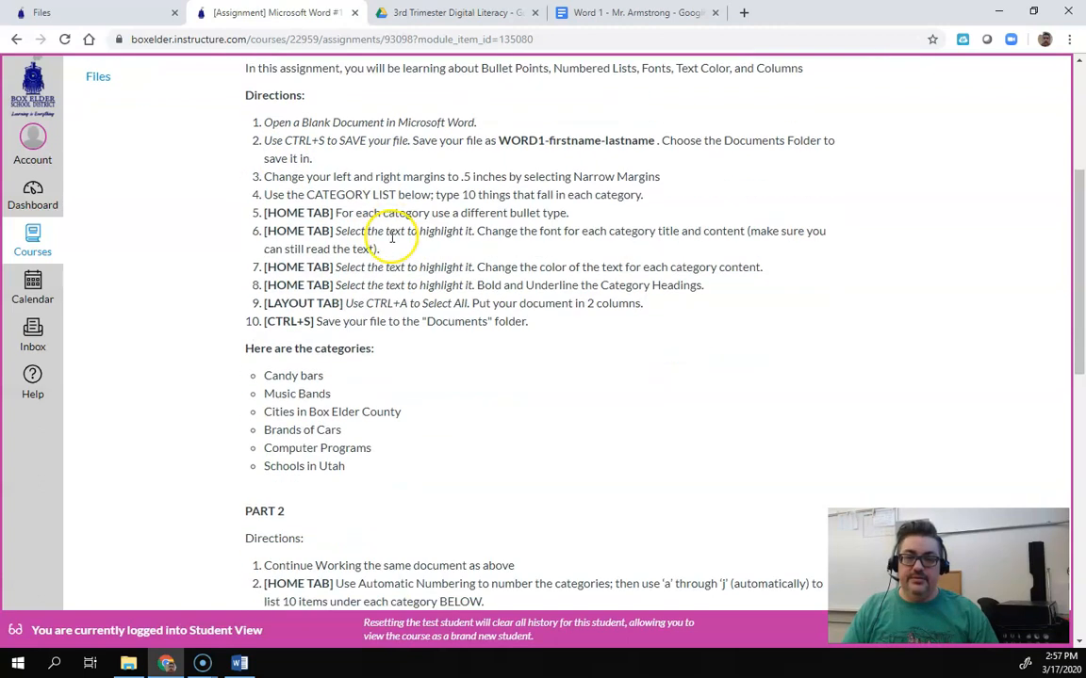
{"action": "left_click", "coordinate": [604, 13]}
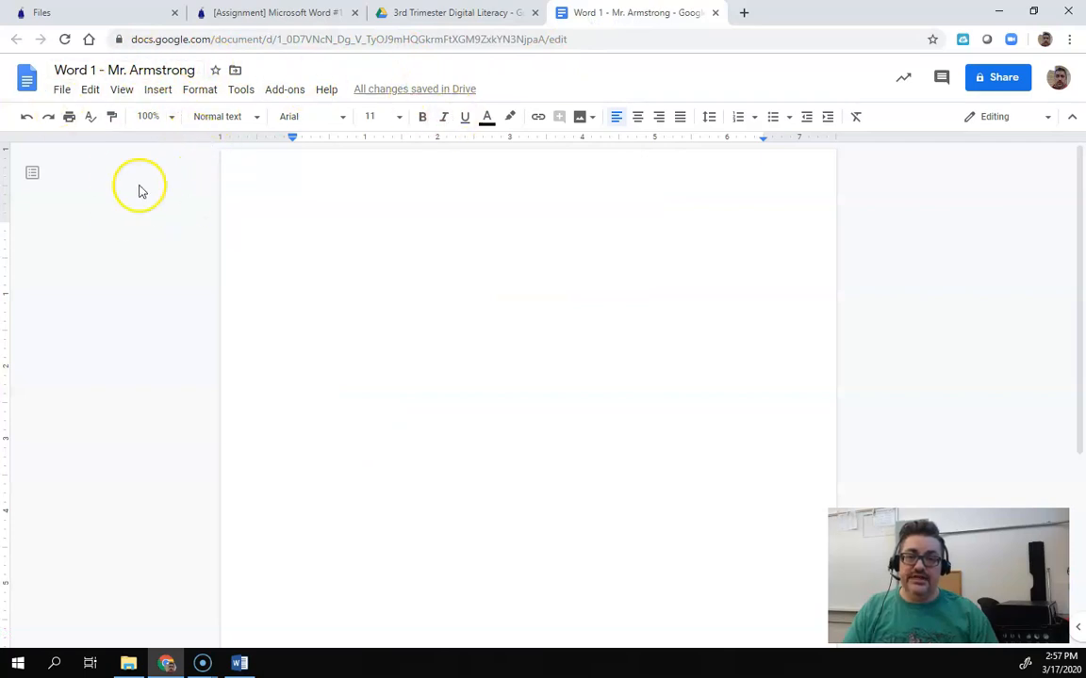
{"action": "left_click", "coordinate": [275, 14]}
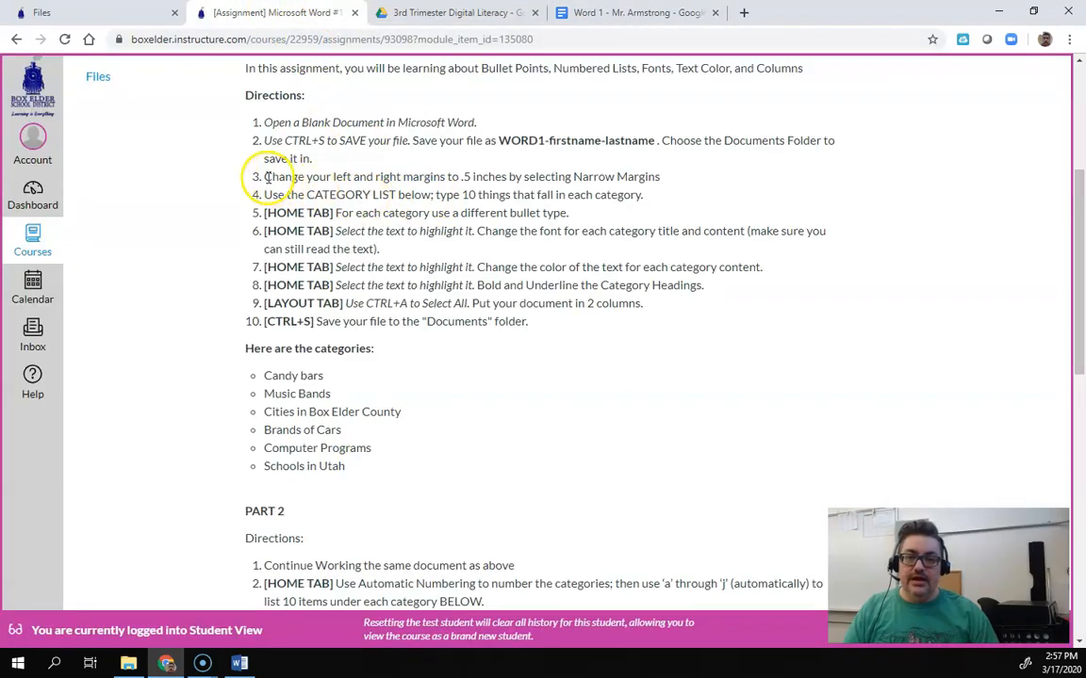
{"action": "left_click_drag", "start_coordinate": [271, 177], "coordinate": [488, 176]}
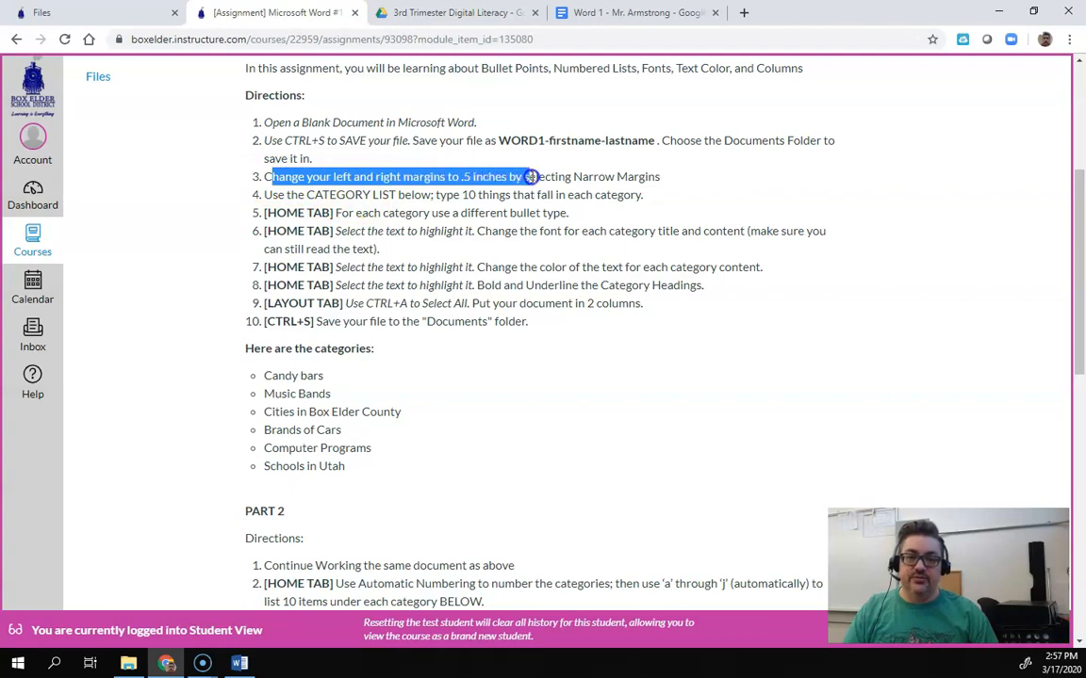
{"action": "left_click", "coordinate": [592, 174]}
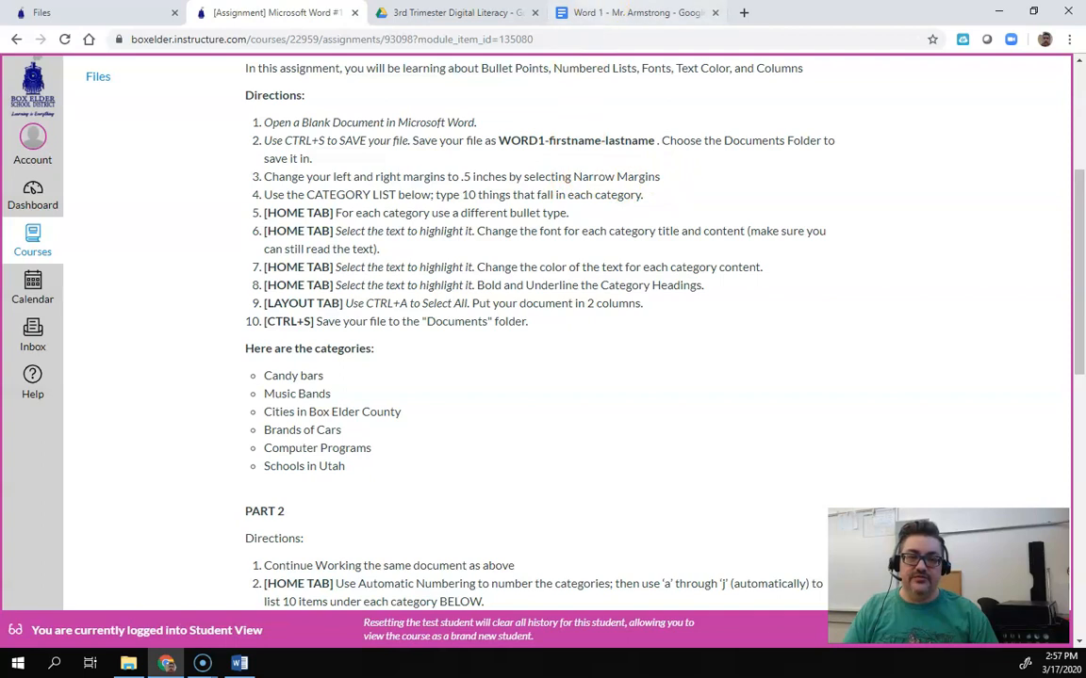
{"action": "left_click", "coordinate": [610, 13]}
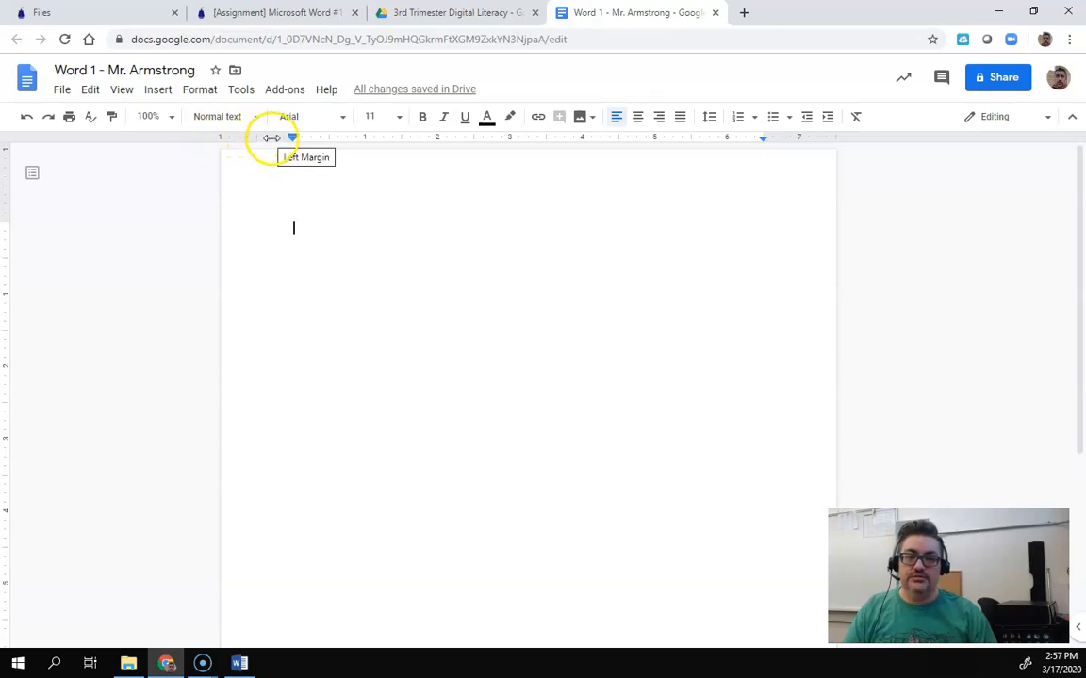
Step: Hide the document's ruler and show it again
{"action": "left_click", "coordinate": [124, 90]}
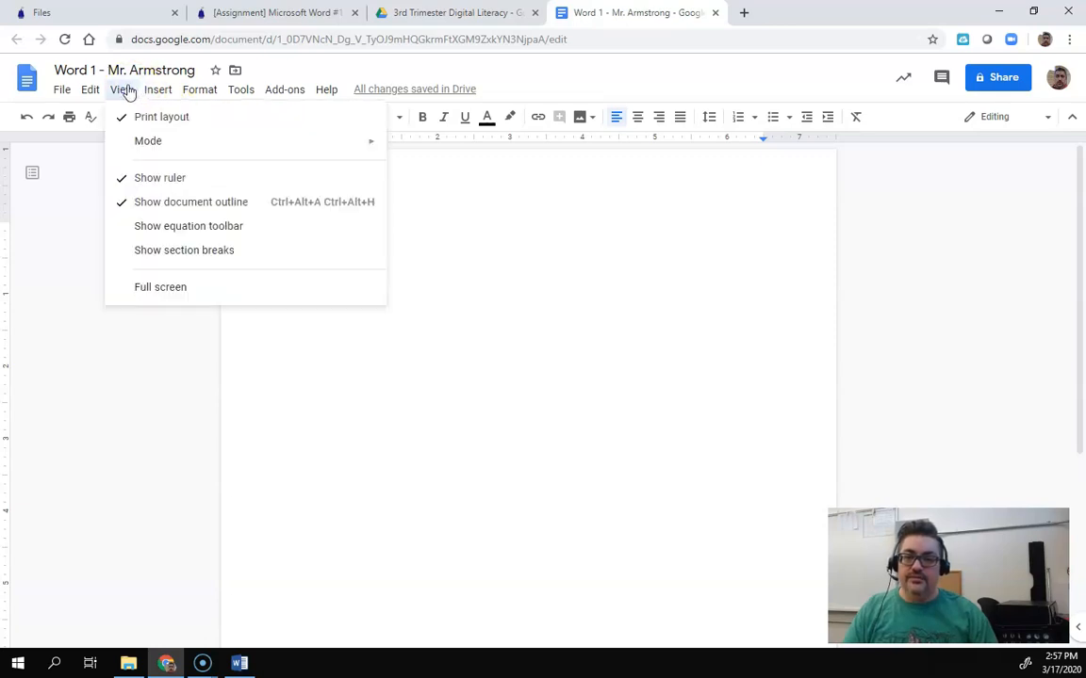
{"action": "left_click", "coordinate": [148, 141]}
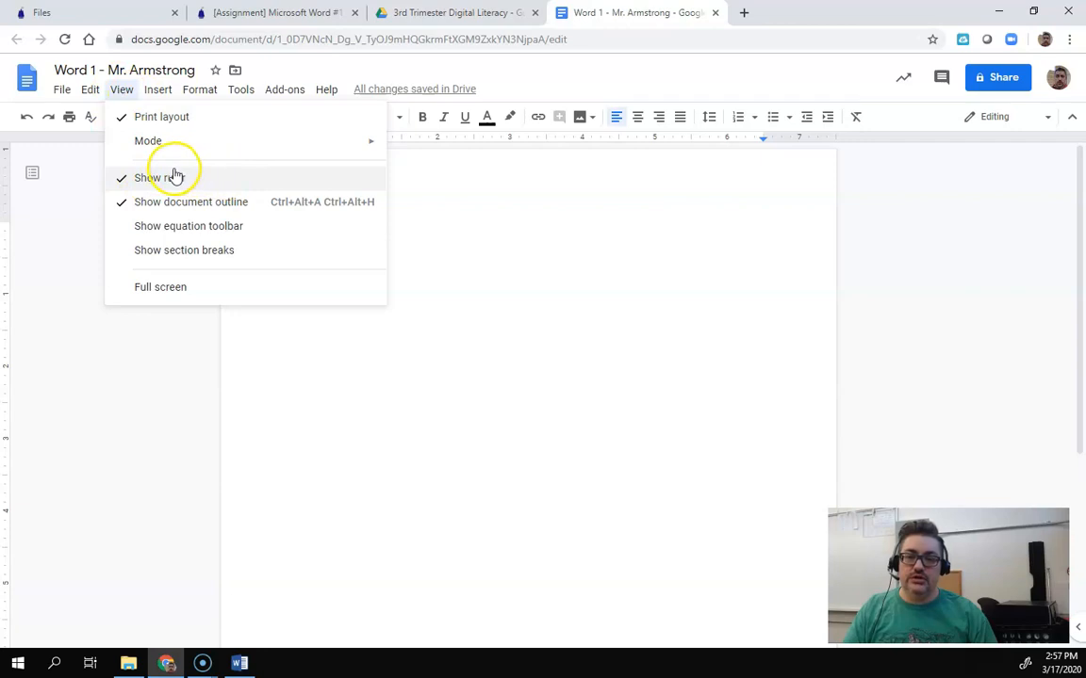
{"action": "left_click", "coordinate": [121, 91]}
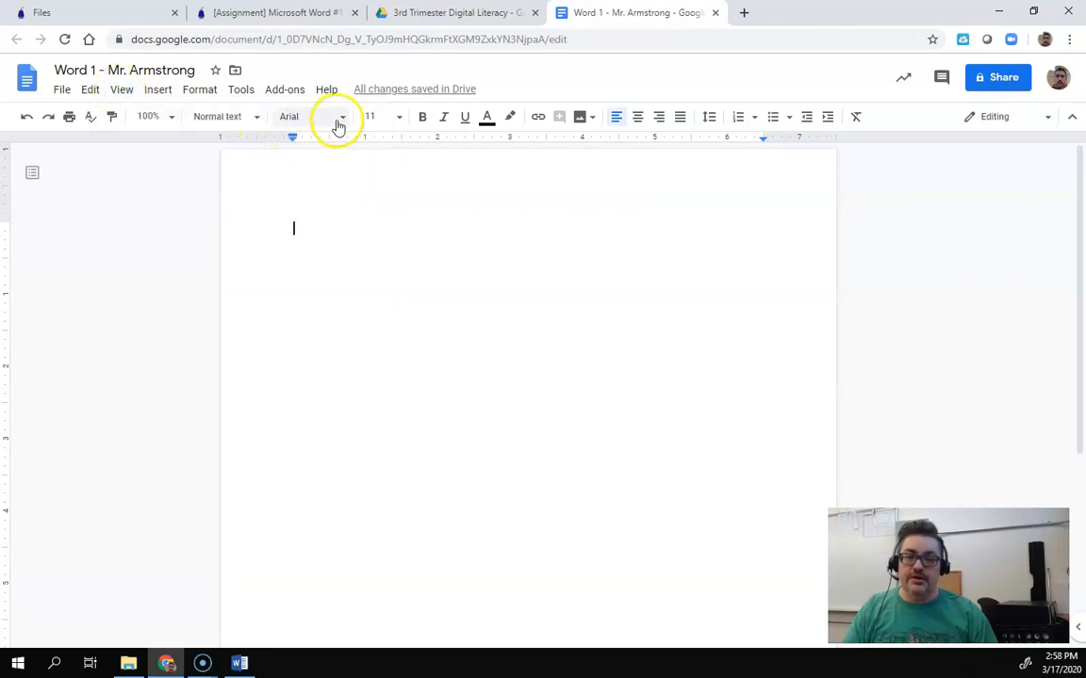
{"action": "left_click", "coordinate": [121, 90]}
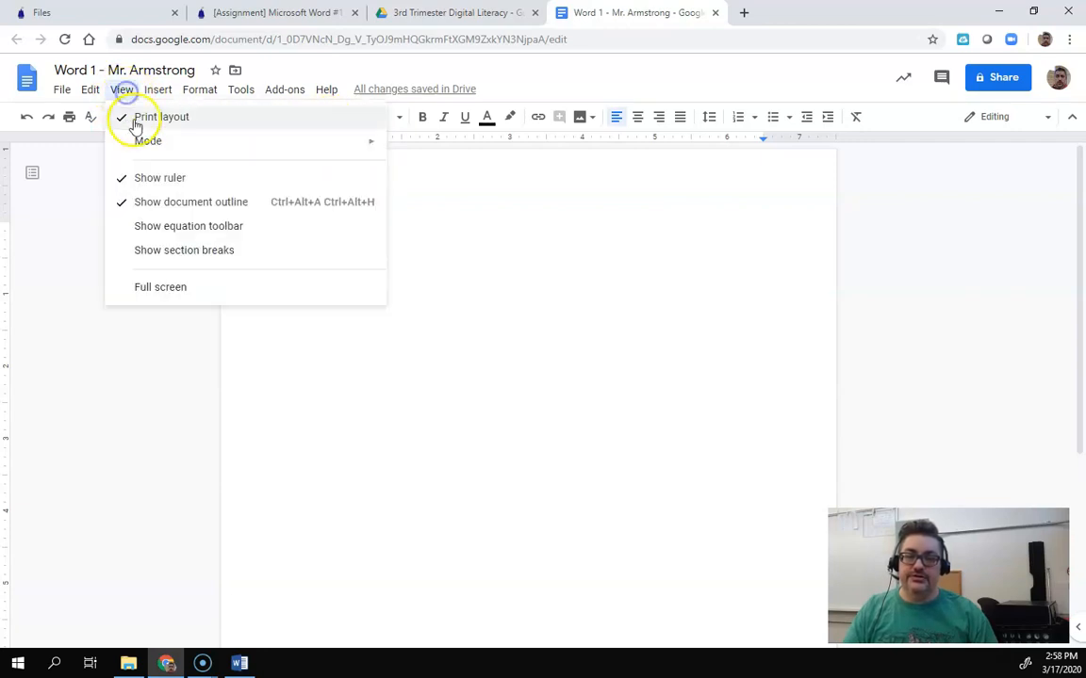
{"action": "left_click", "coordinate": [141, 176]}
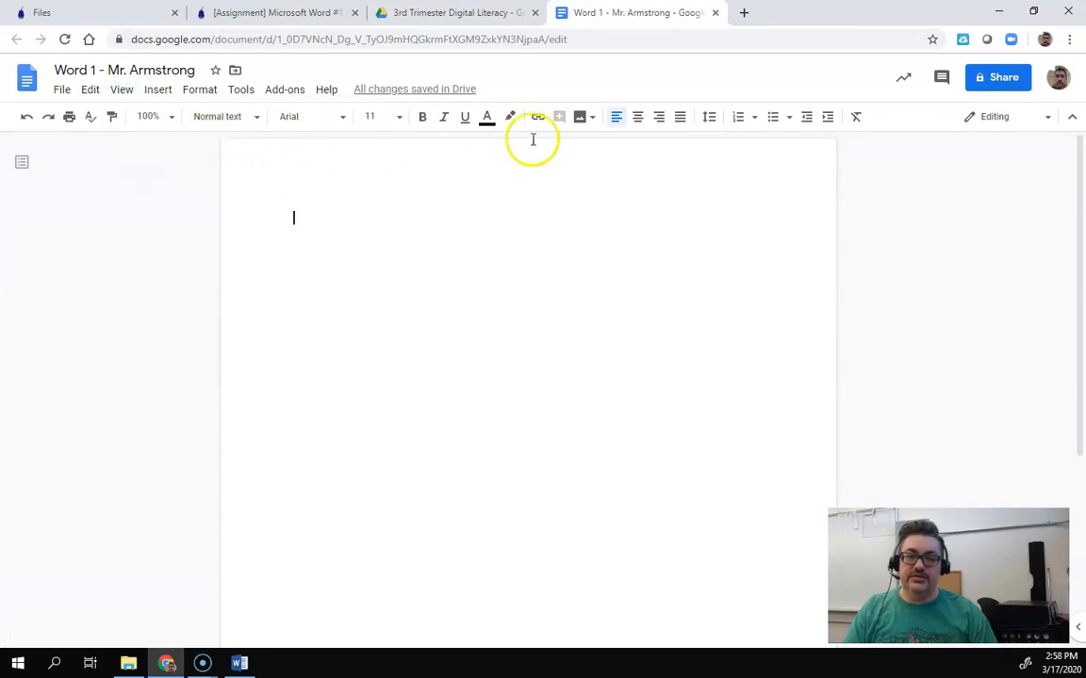
{"action": "left_click", "coordinate": [115, 90]}
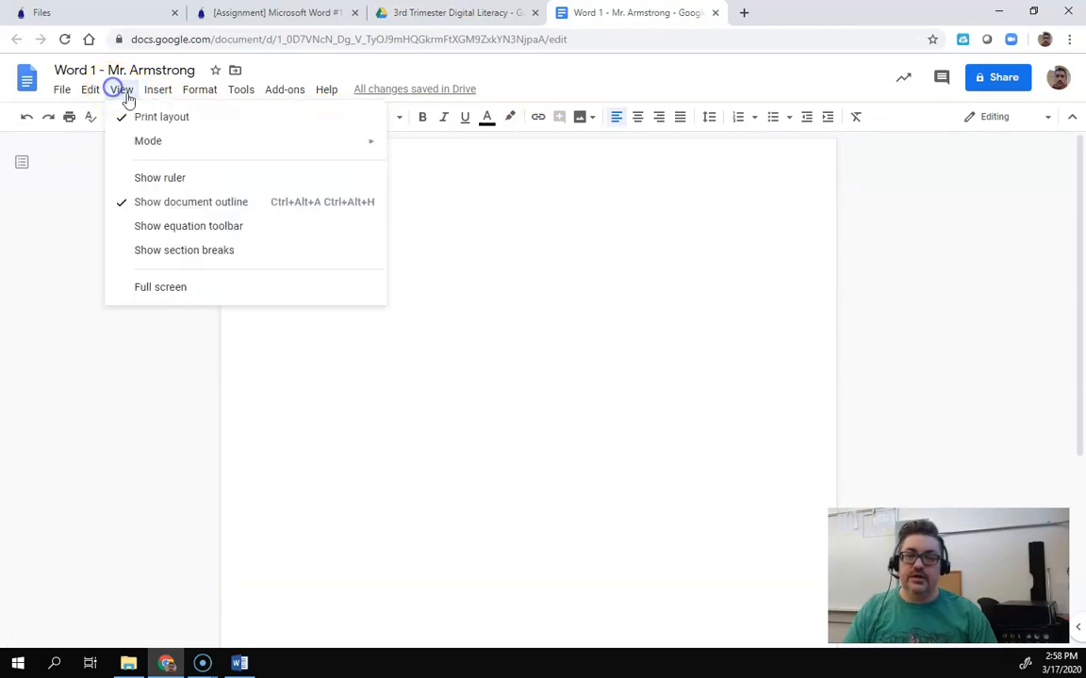
{"action": "left_click", "coordinate": [143, 177]}
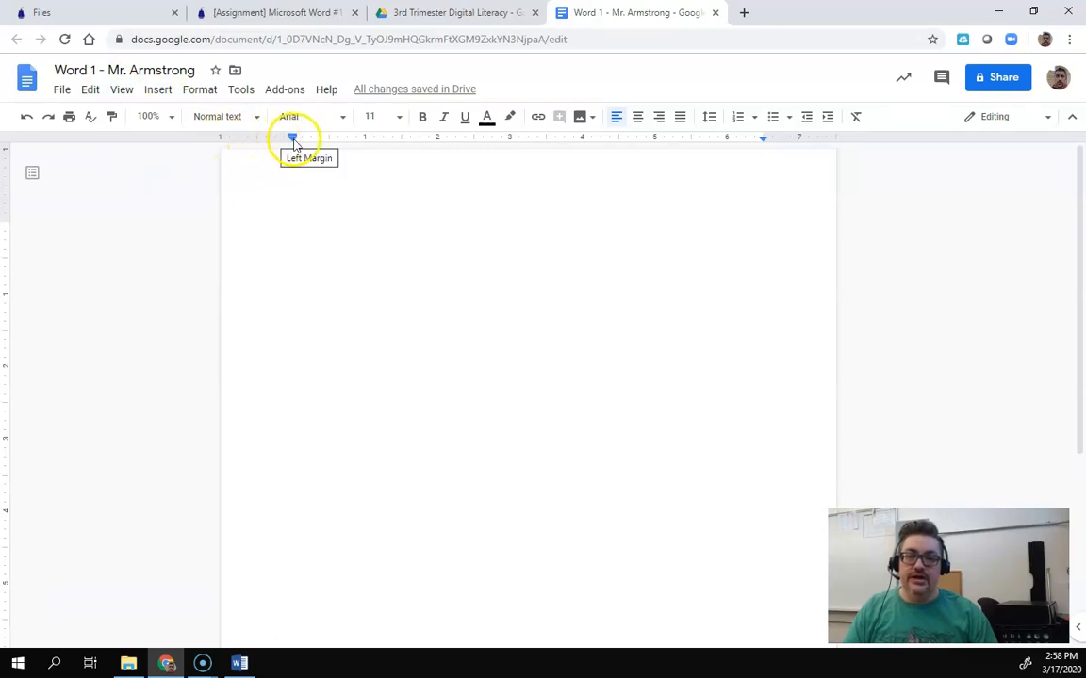
Step: Set the document's left and right margins to 0.5 inches using the ruler
{"action": "left_click_drag", "start_coordinate": [266, 141], "coordinate": [232, 135]}
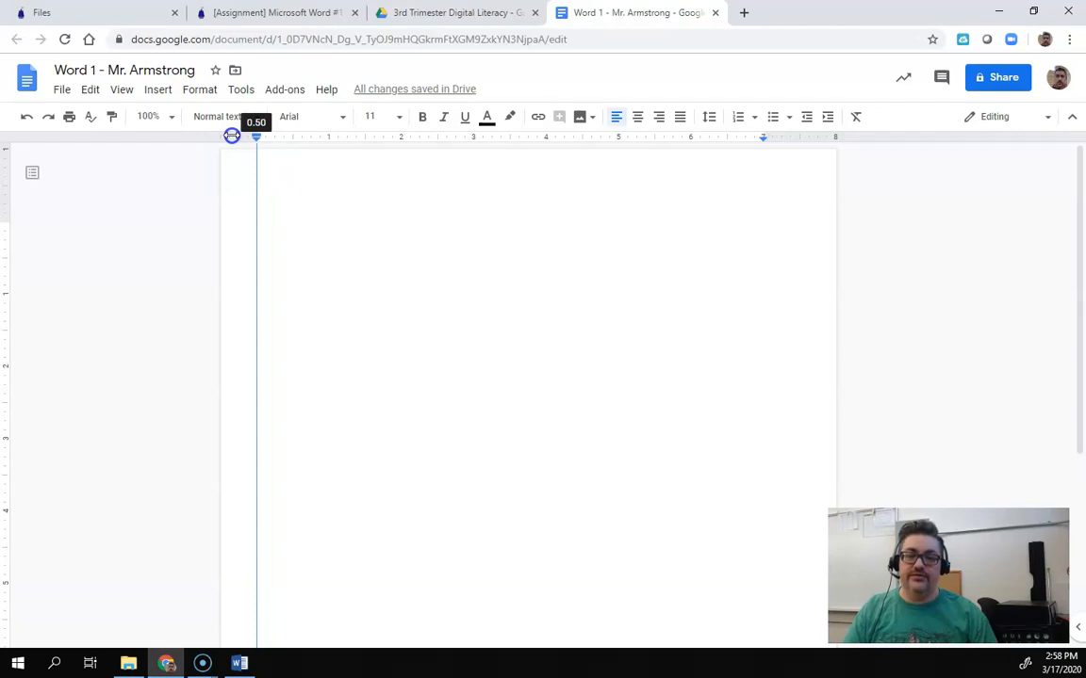
{"action": "left_click_drag", "start_coordinate": [232, 135], "coordinate": [232, 136]}
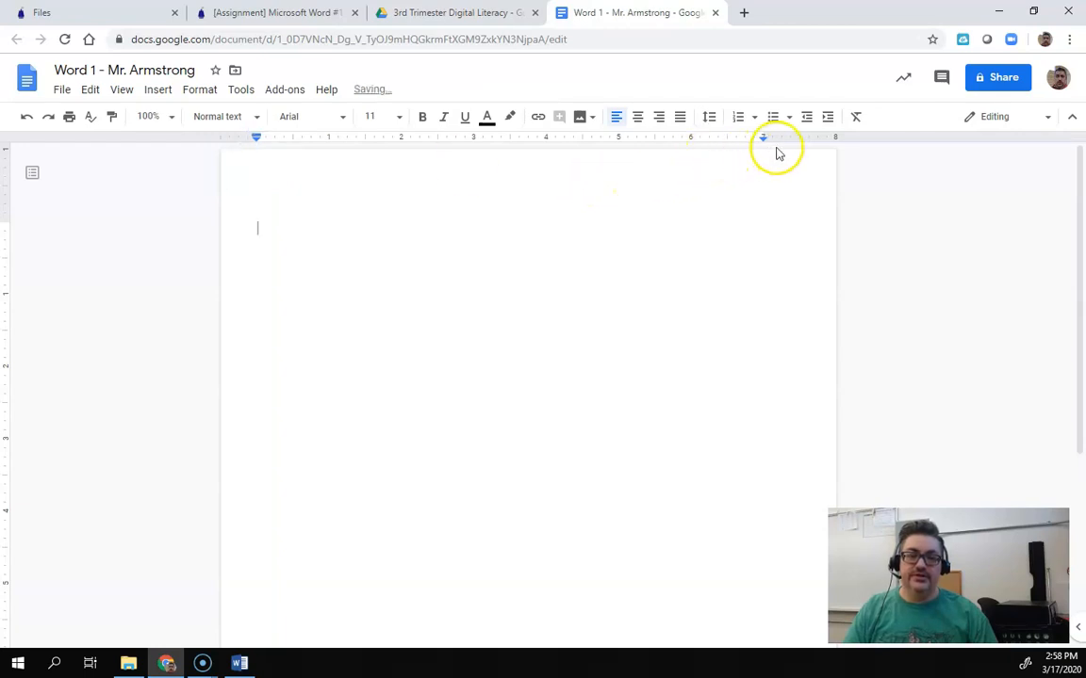
{"action": "left_click_drag", "start_coordinate": [780, 137], "coordinate": [818, 139]}
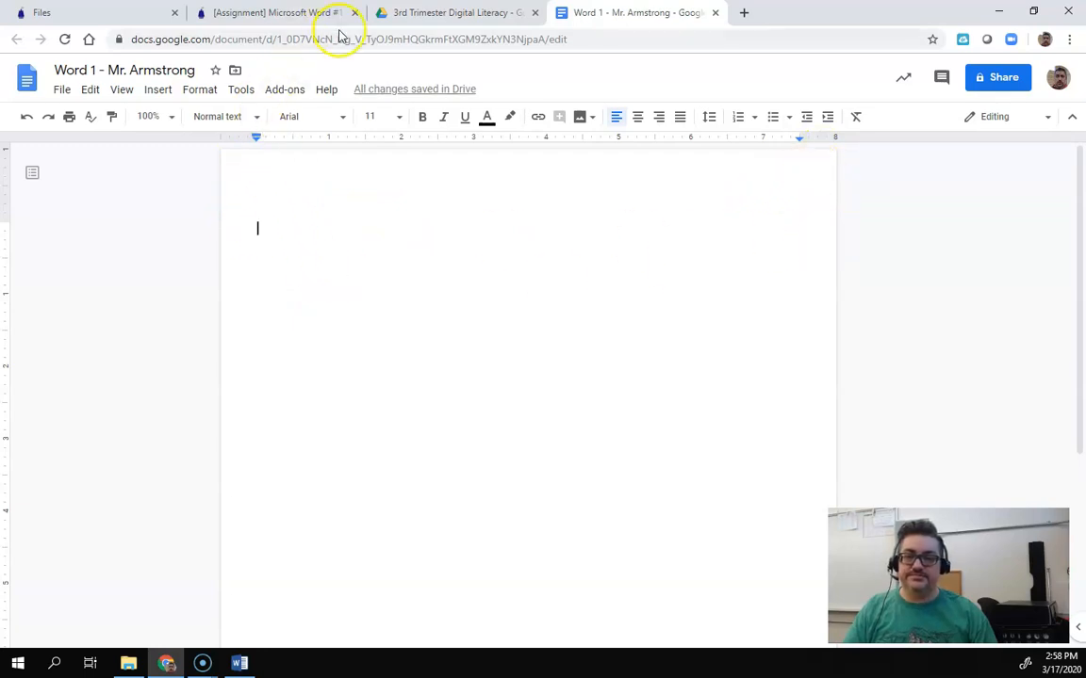
Step: Review the assignment's directions on the category list, ten items per category, and changing fonts
{"action": "left_click", "coordinate": [276, 13]}
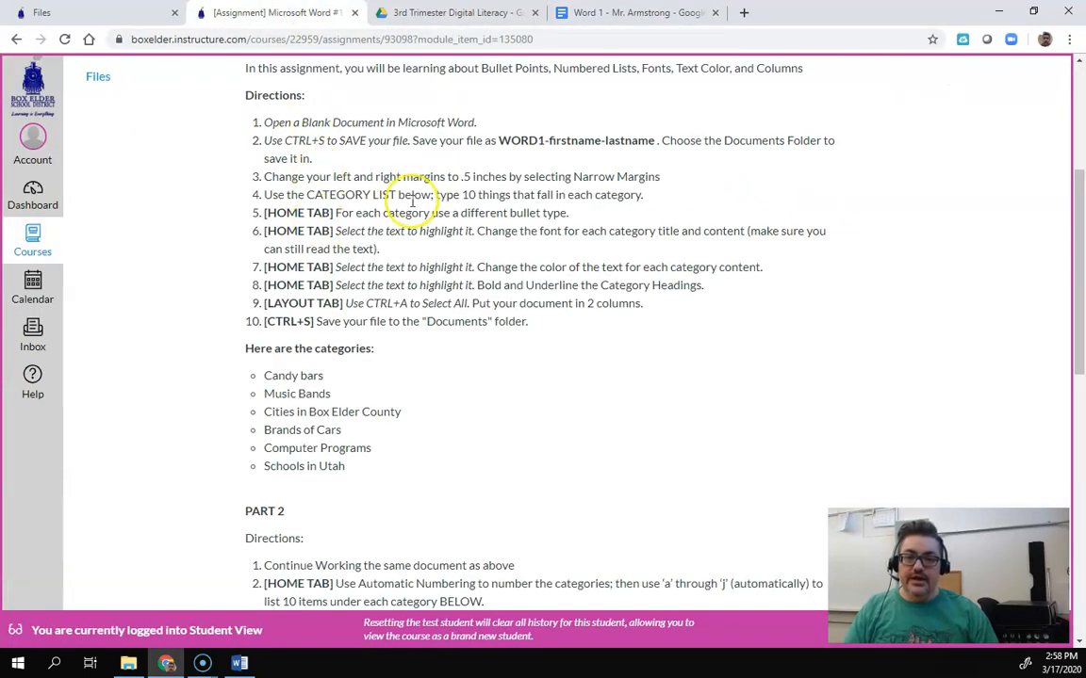
{"action": "left_click_drag", "start_coordinate": [328, 194], "coordinate": [435, 188]}
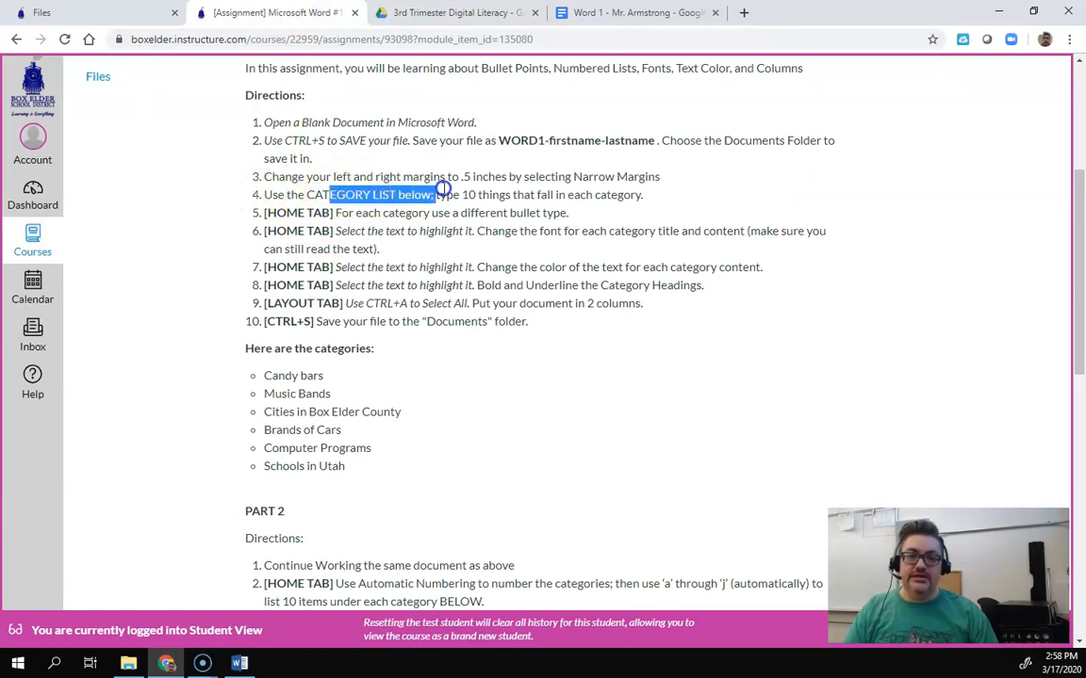
{"action": "left_click", "coordinate": [453, 183]}
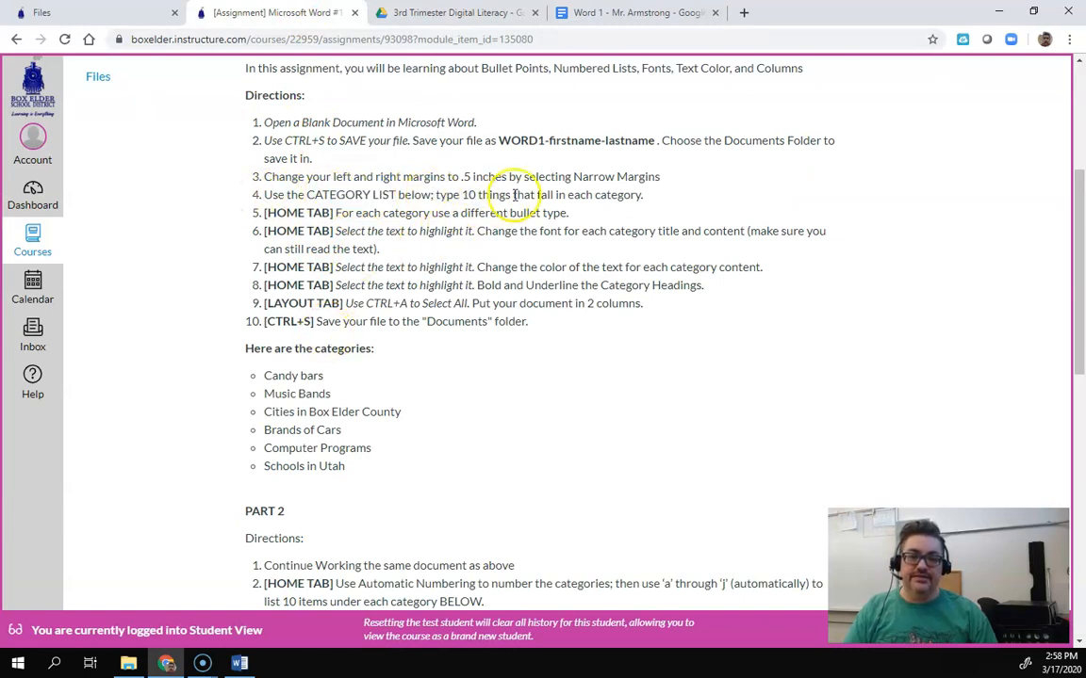
{"action": "left_click", "coordinate": [262, 378]}
{"action": "left_click", "coordinate": [322, 376]}
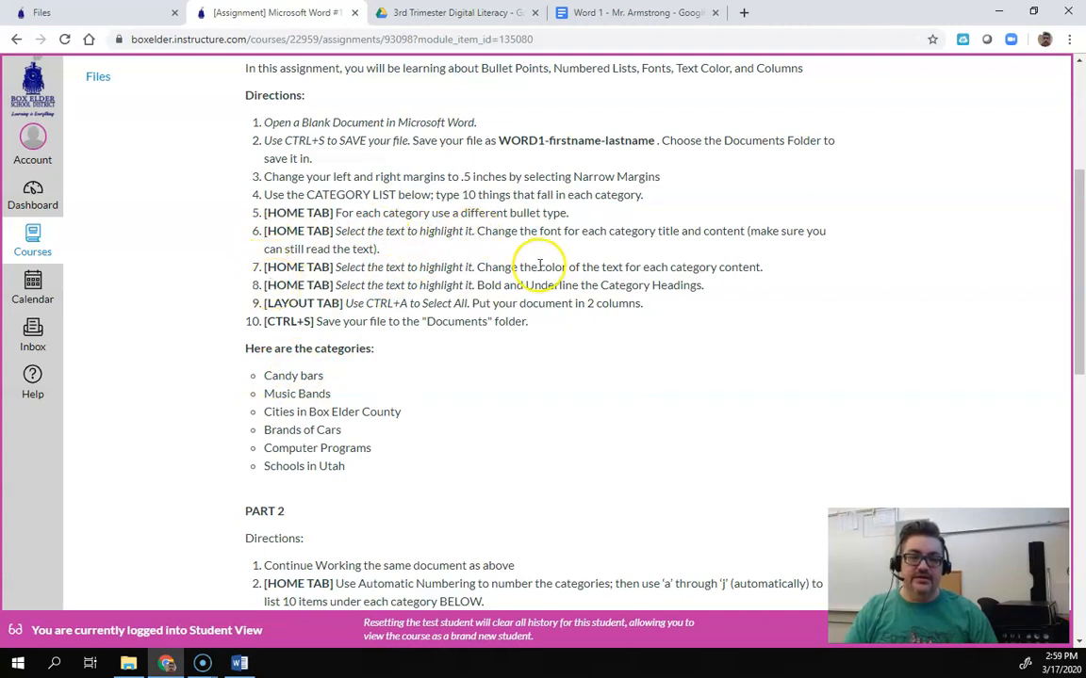
{"action": "left_click_drag", "start_coordinate": [513, 232], "coordinate": [579, 232]}
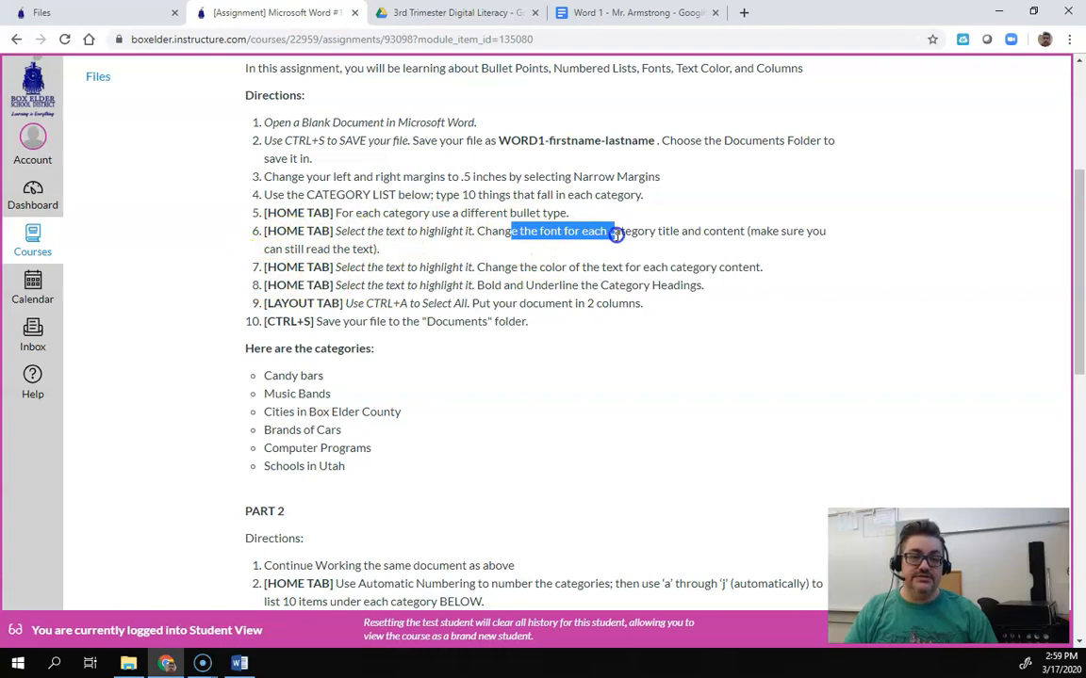
{"action": "left_click", "coordinate": [615, 234]}
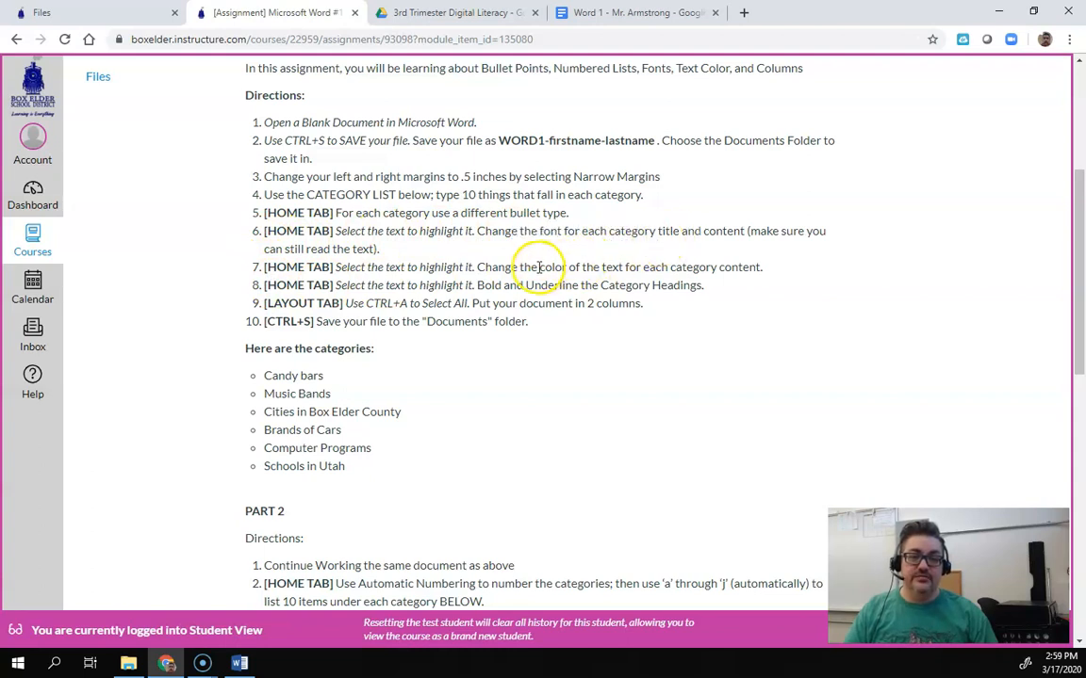
Step: Review the assignment's directions on changing each category's text color and using a different bullet type, and return to the document
{"action": "left_click_drag", "start_coordinate": [521, 268], "coordinate": [624, 267]}
{"action": "left_click", "coordinate": [620, 268]}
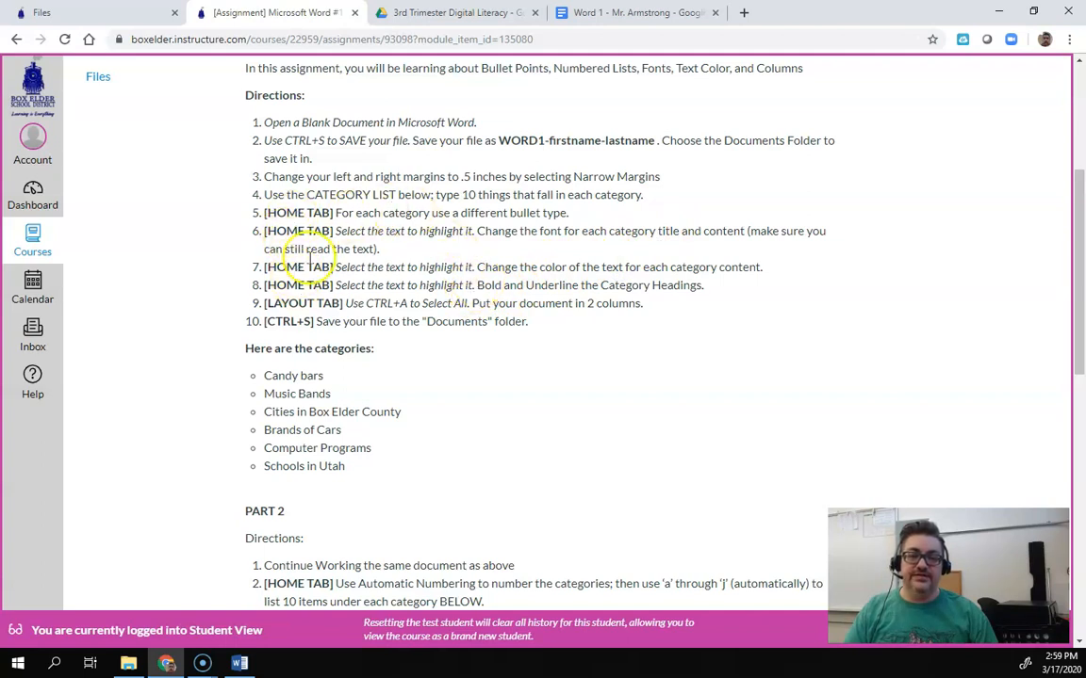
{"action": "left_click_drag", "start_coordinate": [406, 213], "coordinate": [555, 212]}
{"action": "left_click", "coordinate": [557, 211]}
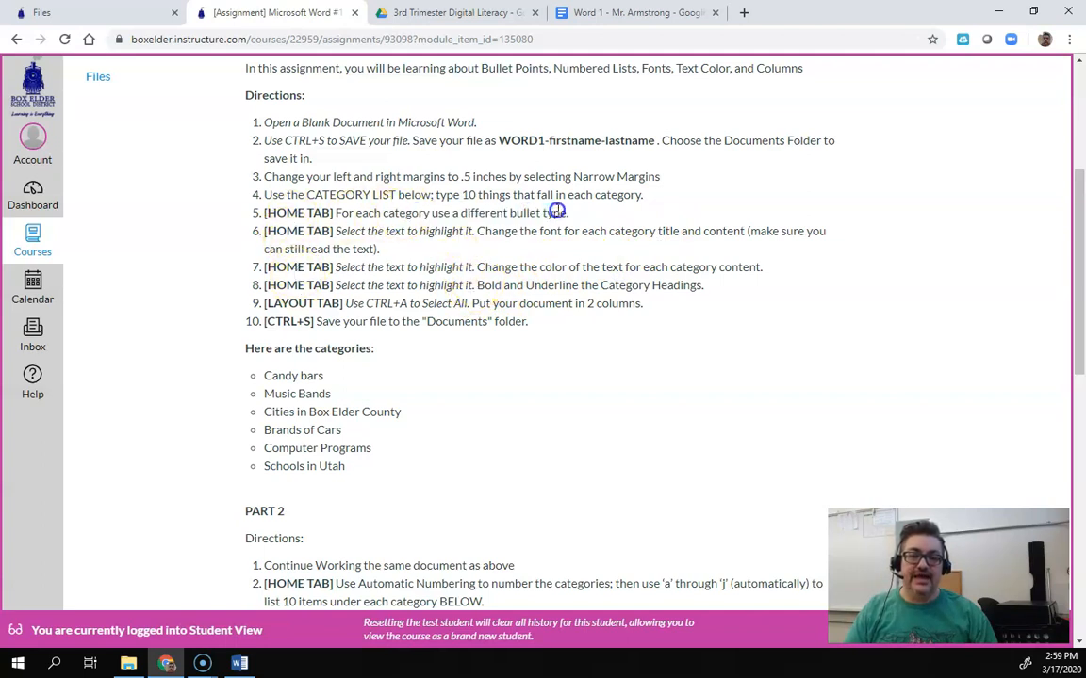
{"action": "left_click", "coordinate": [471, 13]}
{"action": "left_click", "coordinate": [568, 14]}
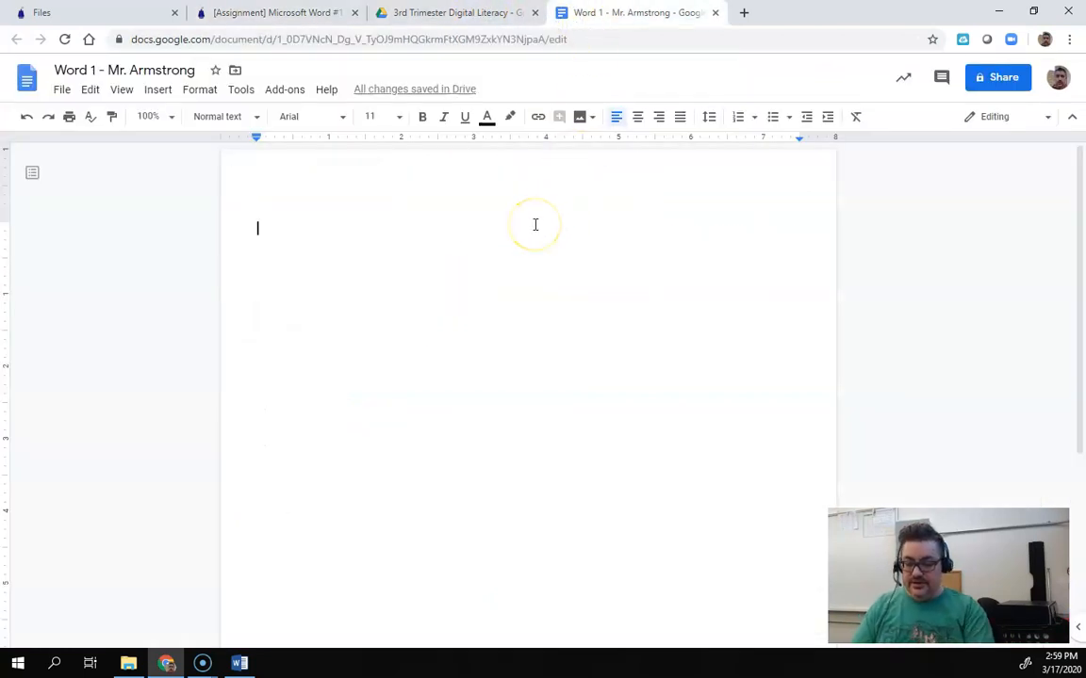
Step: Enter the category heading Candy Bars on the first line and start a solid round bulleted list beneath it
{"action": "type", "text": "Conda"}
{"action": "key", "text": "BackSpace"}
{"action": "key", "text": "BackSpace"}
{"action": "key", "text": "BackSpace"}
{"action": "type", "text": "andy Bars"}
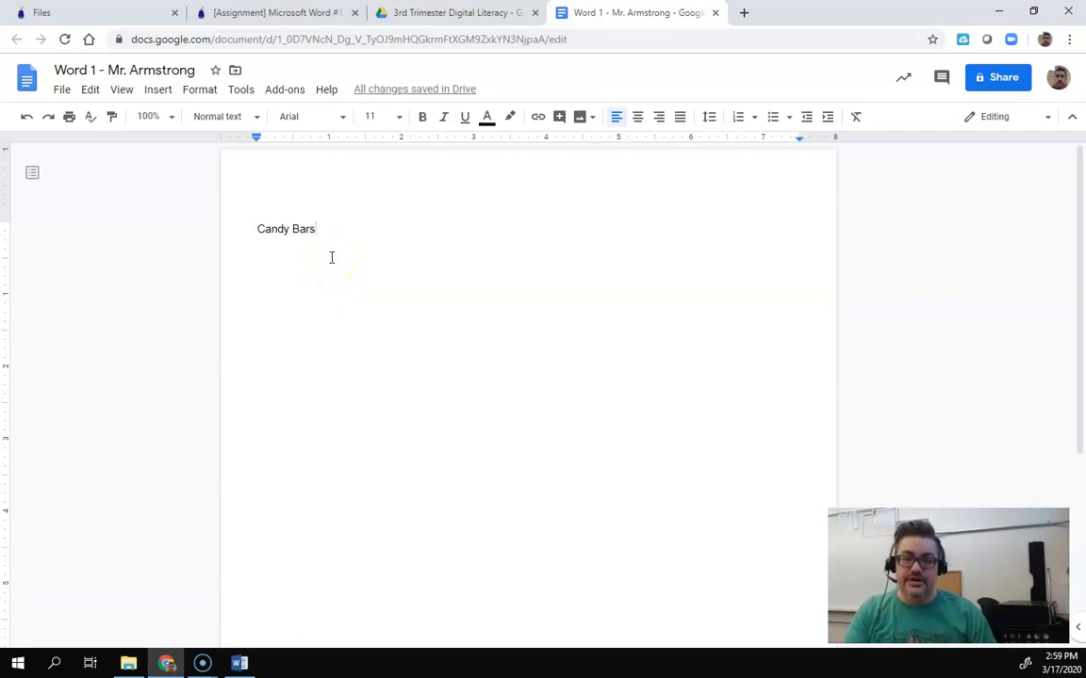
{"action": "key", "text": "Return"}
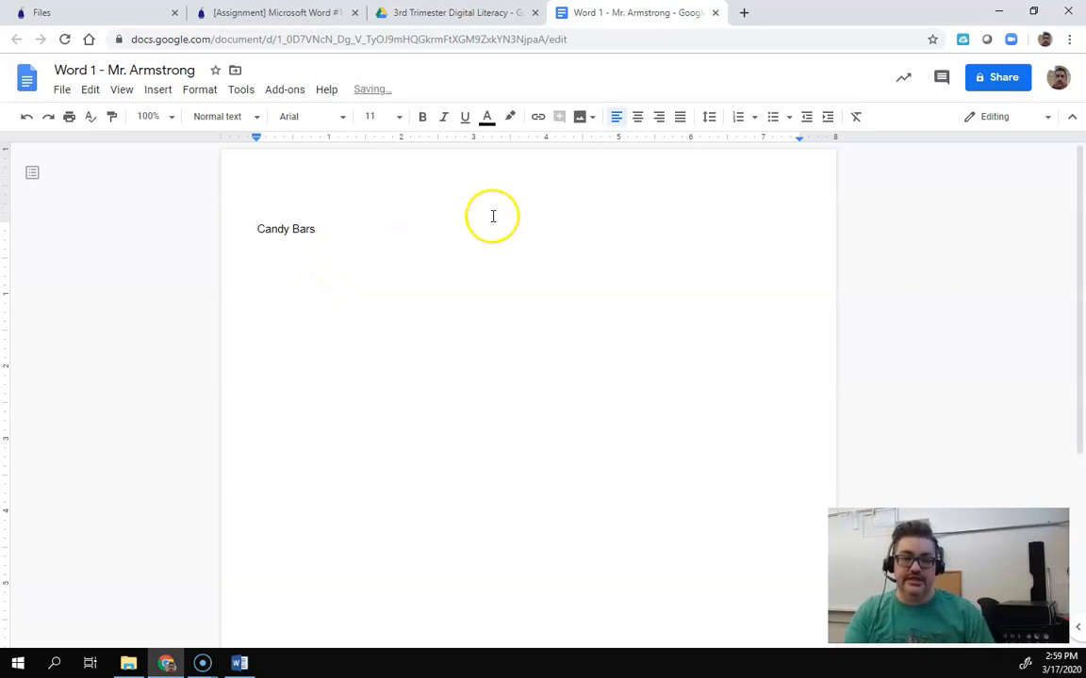
{"action": "left_click", "coordinate": [787, 121]}
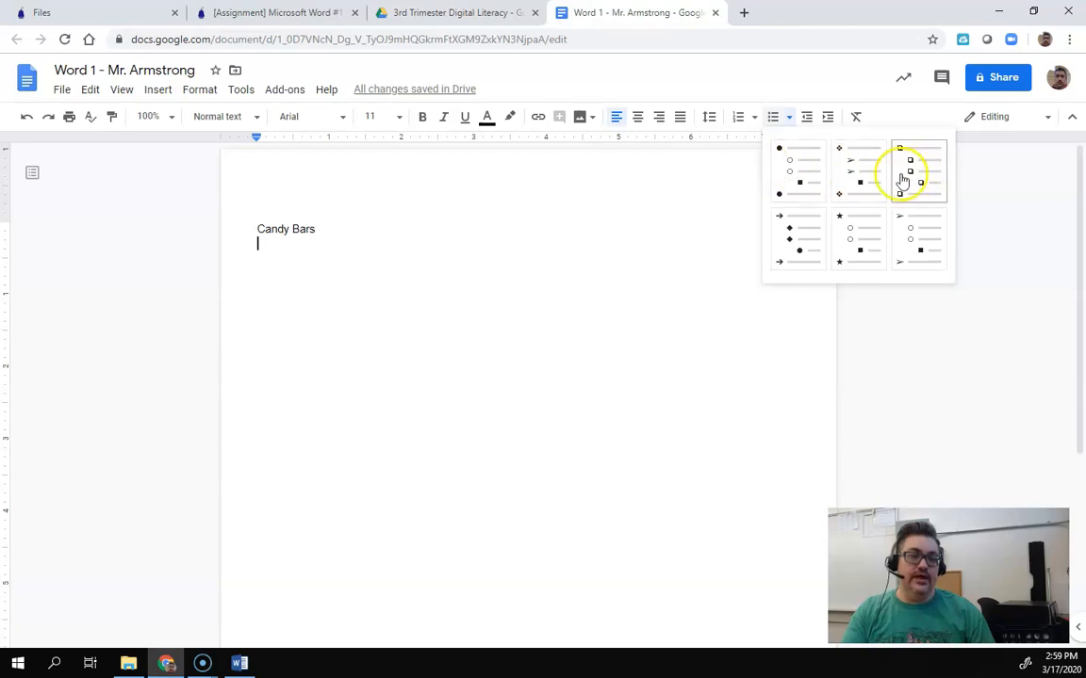
{"action": "left_click", "coordinate": [798, 175]}
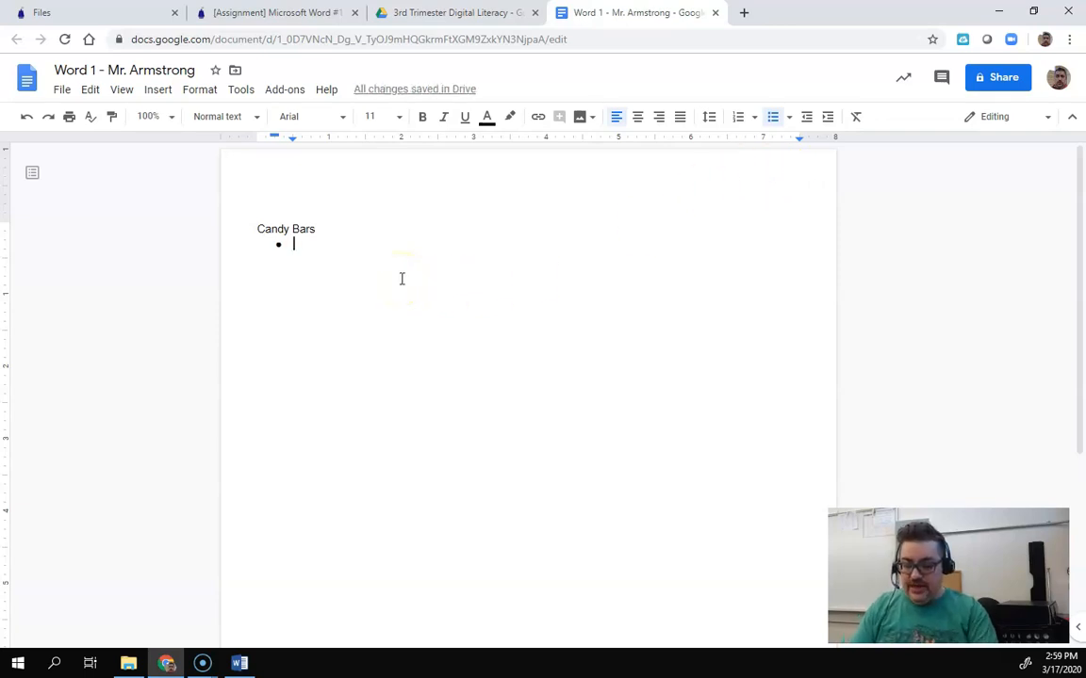
Step: List Snickers, Starbust, Gummy Worms and Milky Way as the first four bullets under Candy Bars
{"action": "type", "text": "Si"}
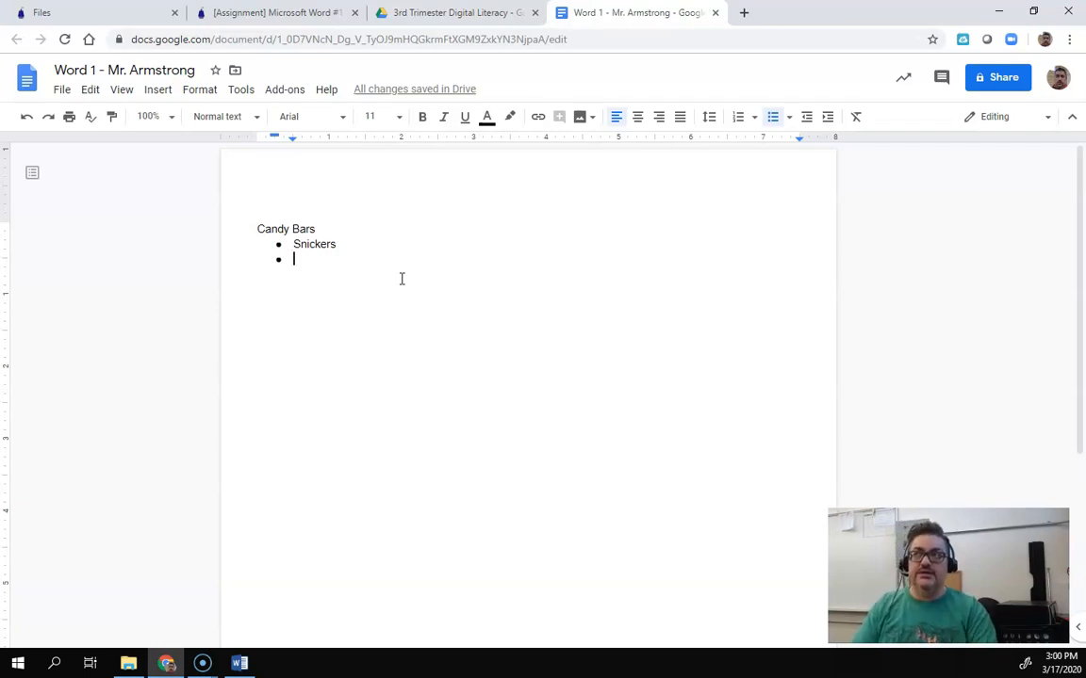
{"action": "type", "text": "Starbust"}
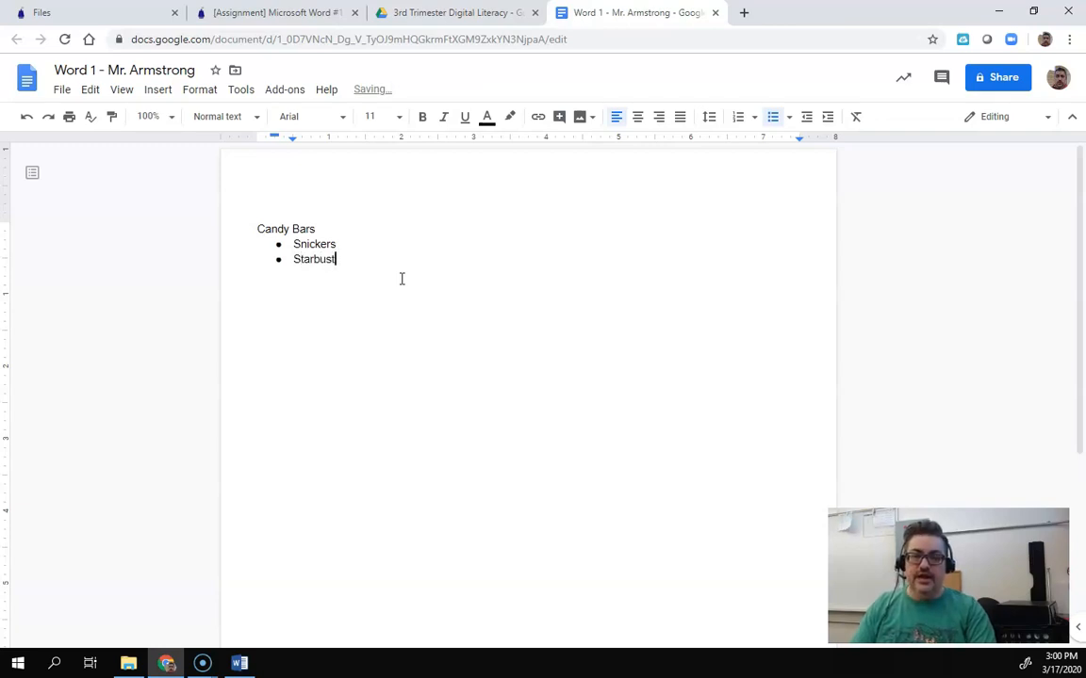
{"action": "key", "text": "Return"}
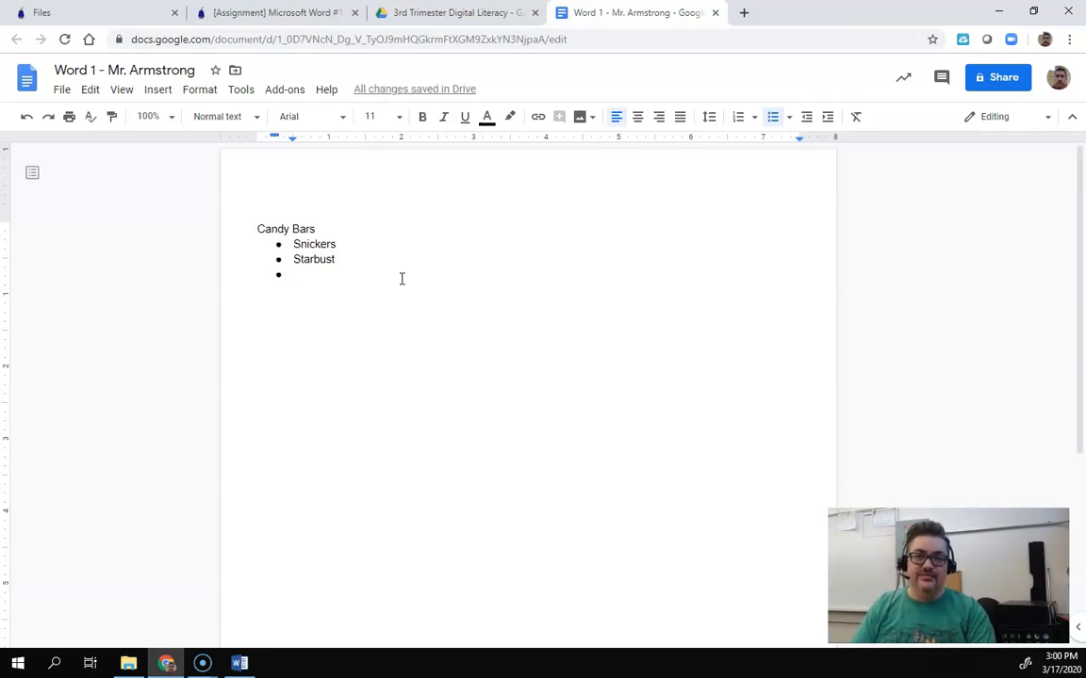
{"action": "type", "text": "Gummy Worms"}
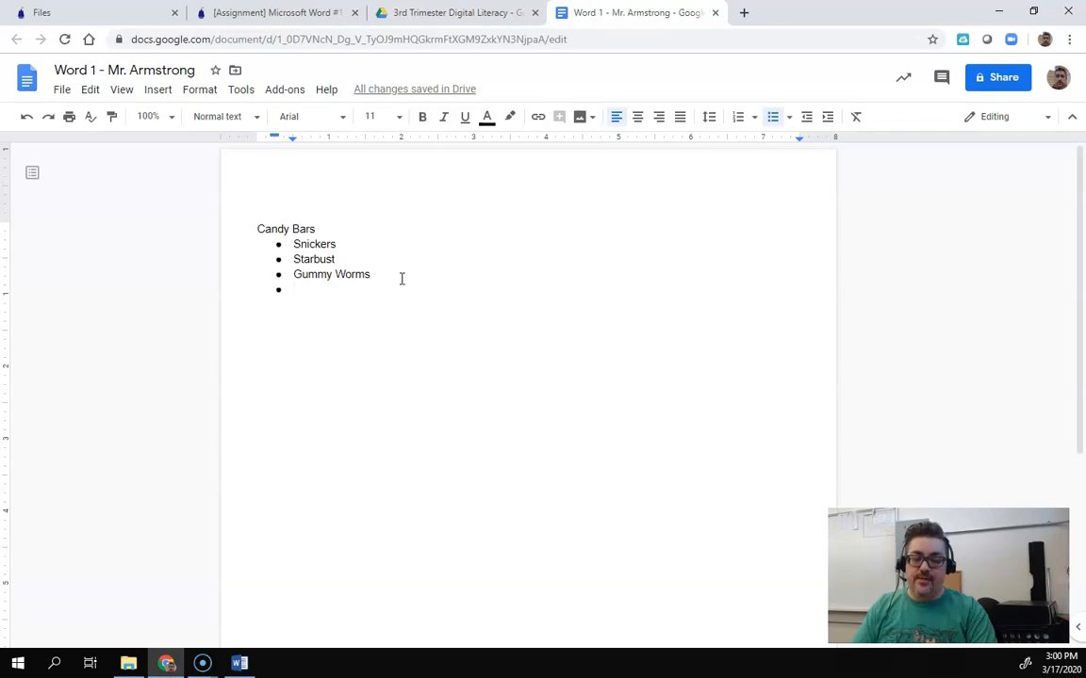
{"action": "type", "text": "Milky Way"}
{"action": "key", "text": "Return"}
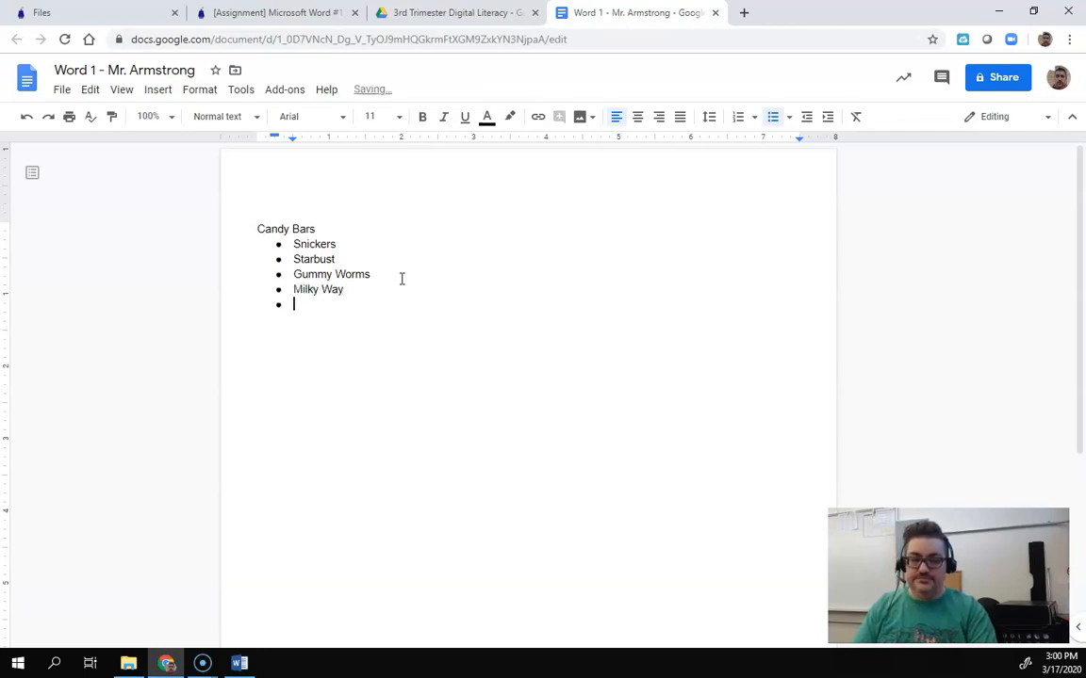
Step: Add 3 Musketeers, Almond Joy and Reese's as the following bullets in the Candy Bars list
{"action": "type", "text": "3 Musketeers"}
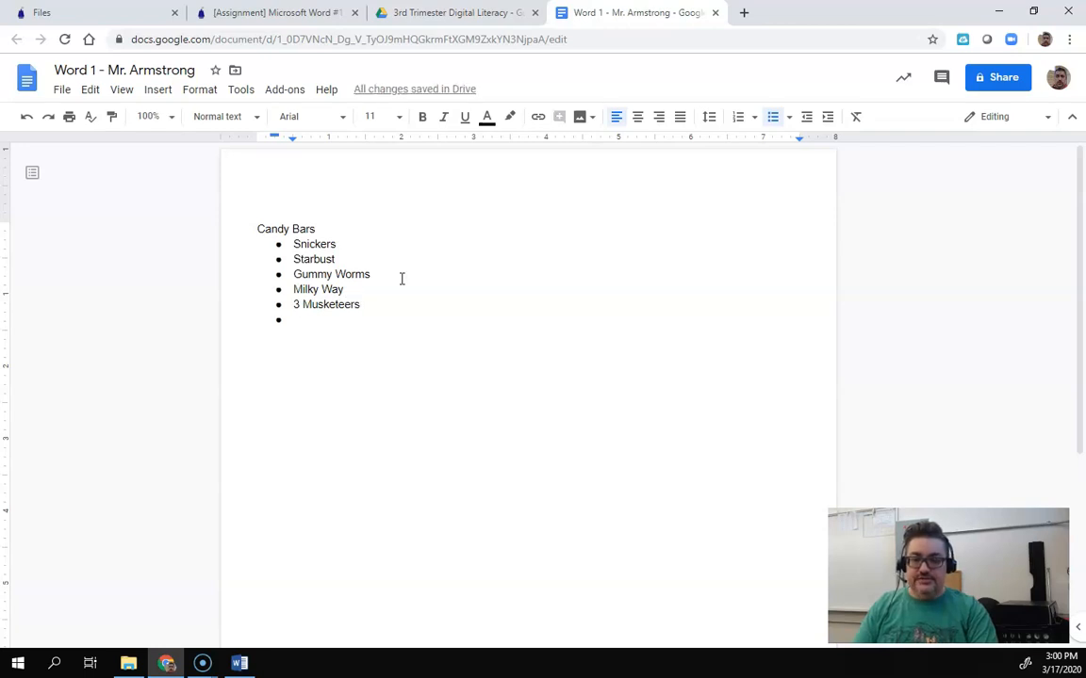
{"action": "type", "text": "Alm"}
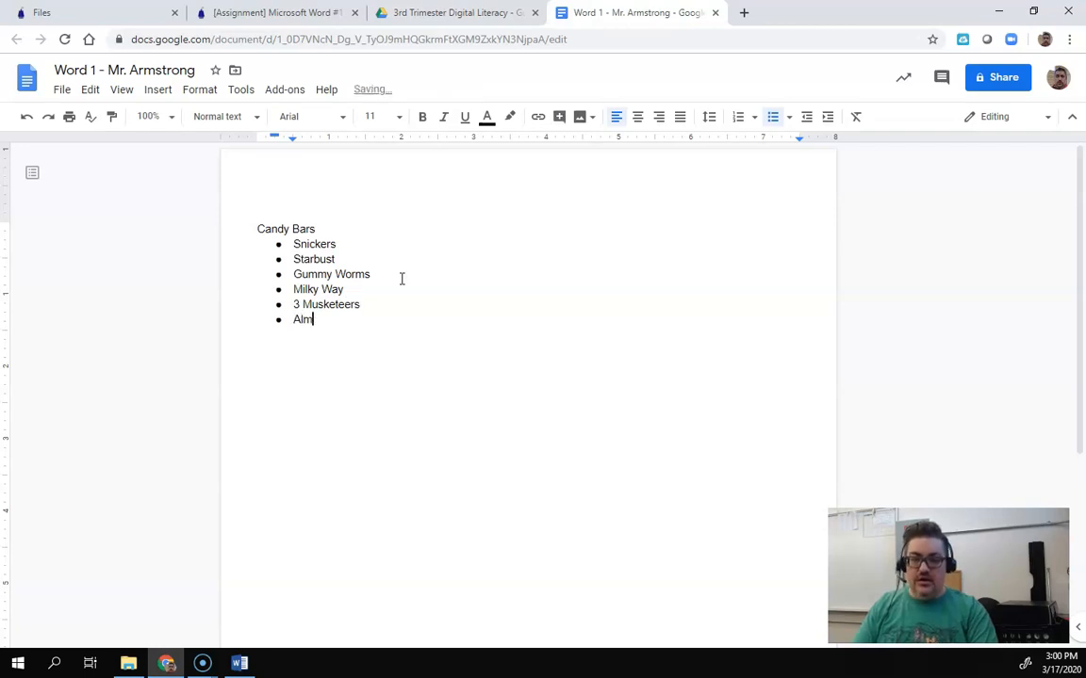
{"action": "type", "text": "ond Joy"}
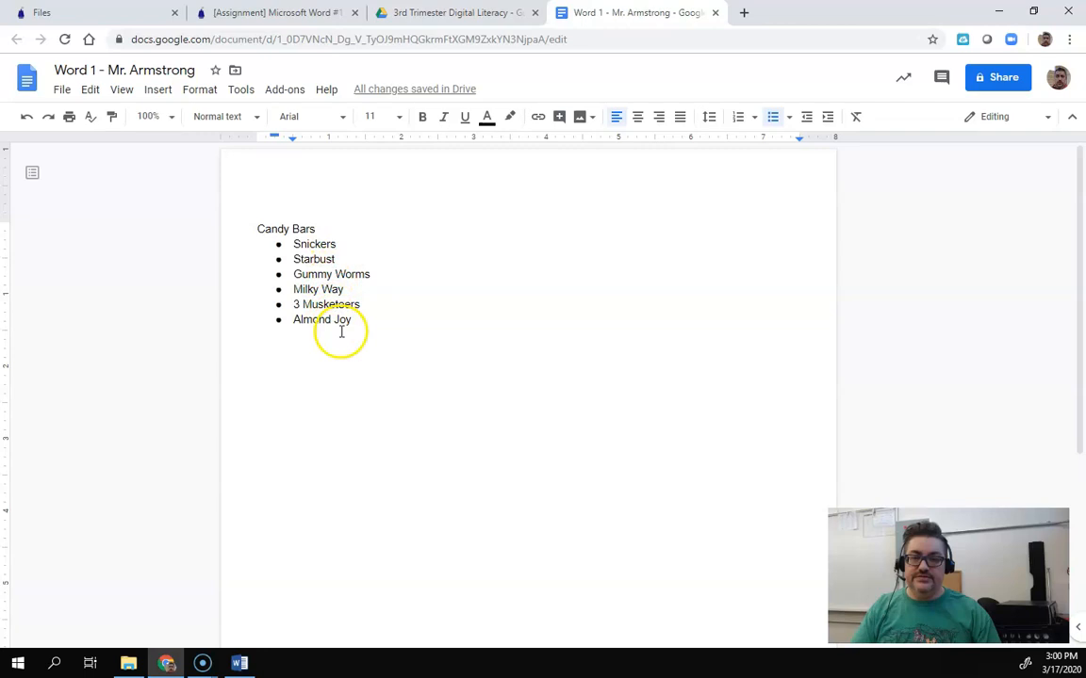
{"action": "key", "text": "Return"}
{"action": "type", "text": "Reese’s"}
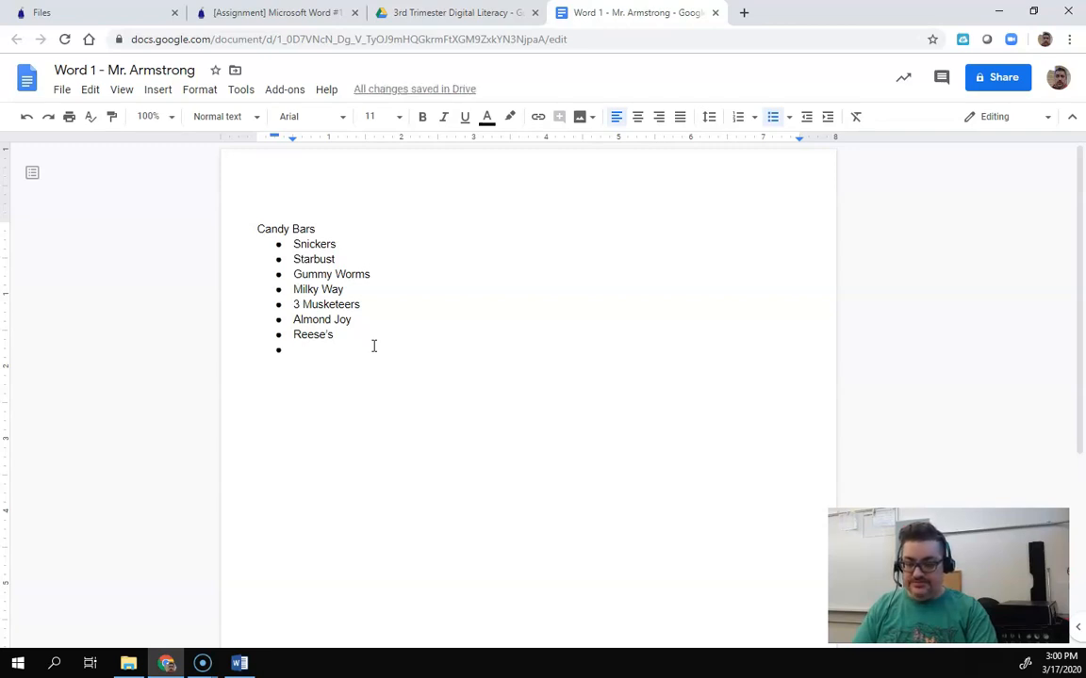
Step: Complete the Candy Bars list with Mounds, 100 Grand and Butterfinger, and end the bulleted list below it
{"action": "type", "text": "Mounds"}
{"action": "key", "text": "Return"}
{"action": "type", "text": "100 Grand"}
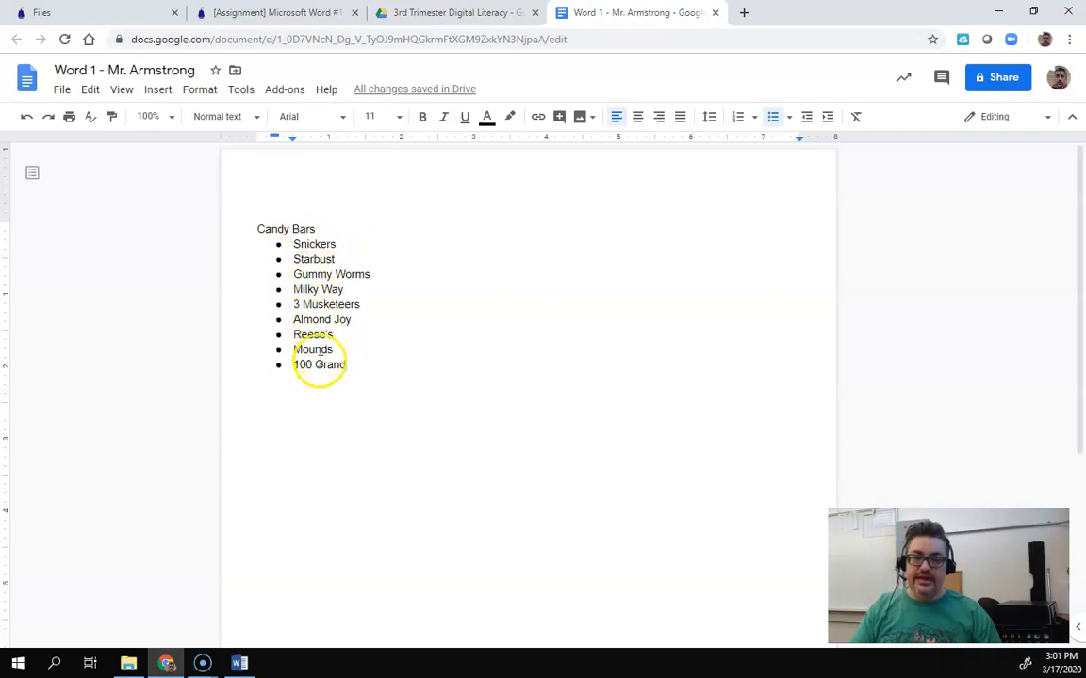
{"action": "key", "text": "Return"}
{"action": "type", "text": "Butterfinger"}
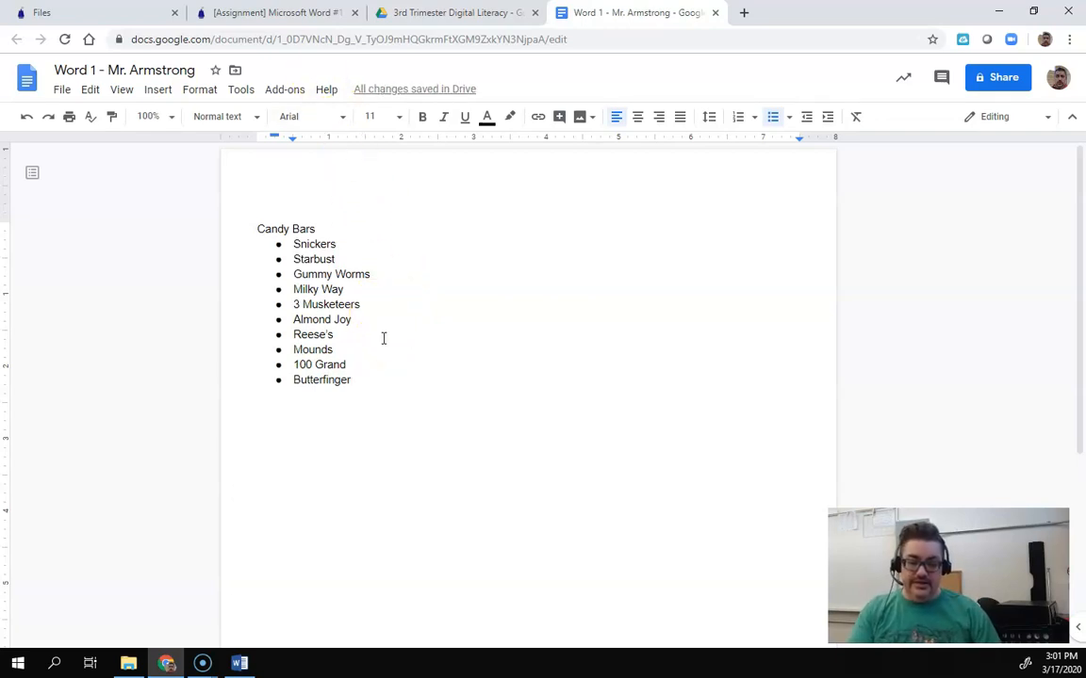
{"action": "key", "text": "Return"}
{"action": "key", "text": "Return"}
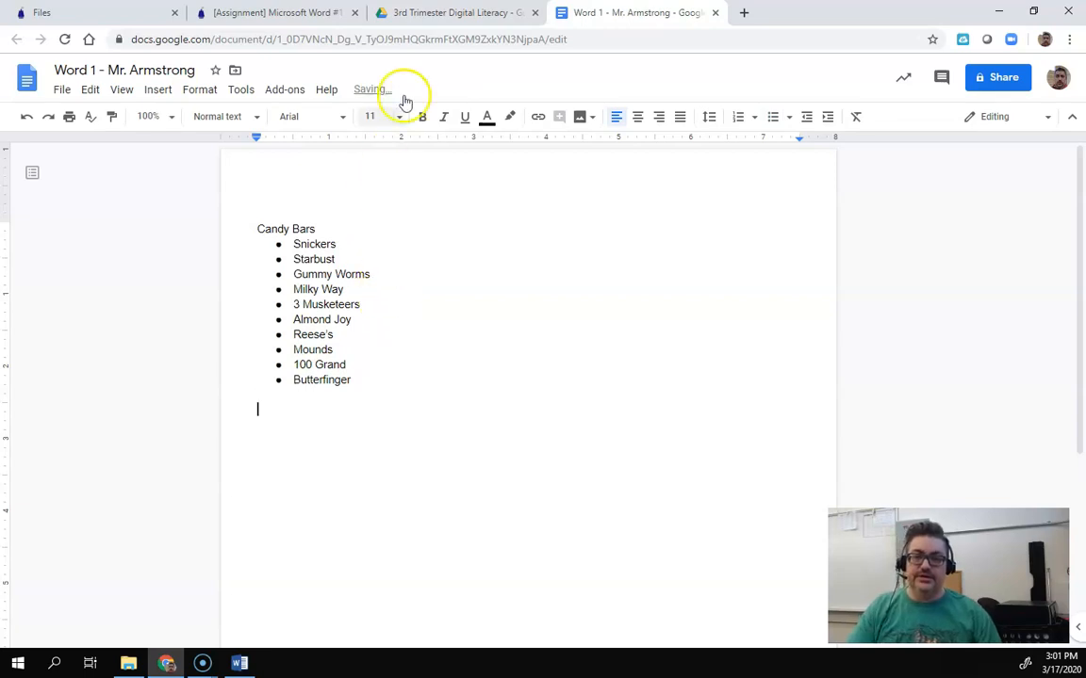
Step: Check the next category on the assignment page and enter the heading Music Bands below the Candy Bars list
{"action": "left_click", "coordinate": [272, 12]}
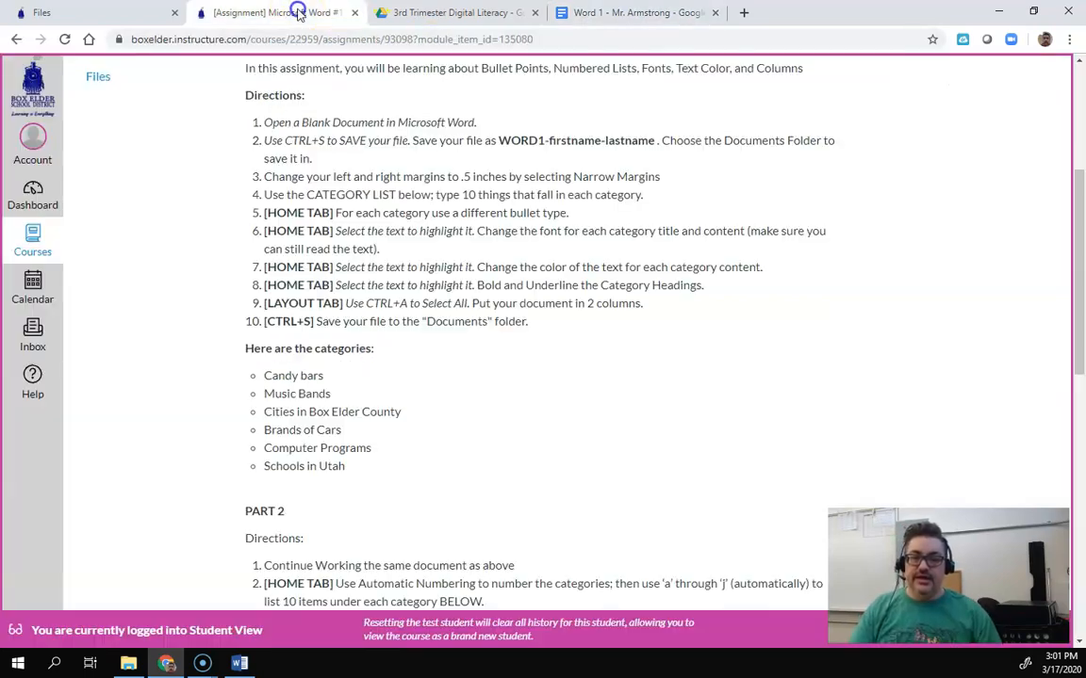
{"action": "left_click", "coordinate": [600, 16]}
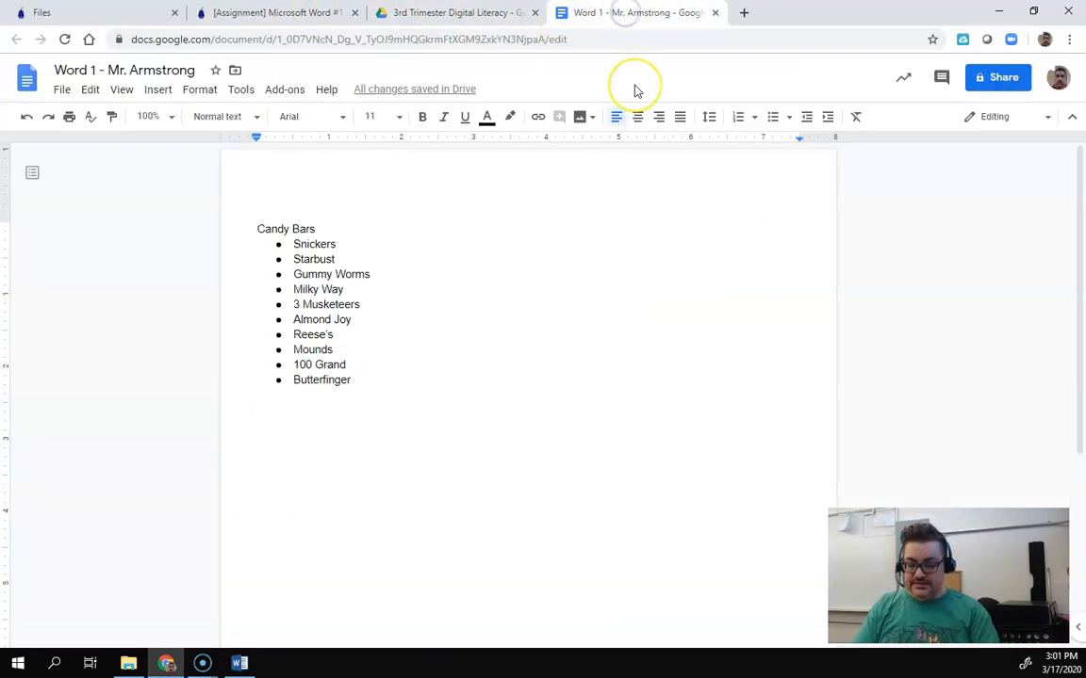
{"action": "type", "text": "Music Bands"}
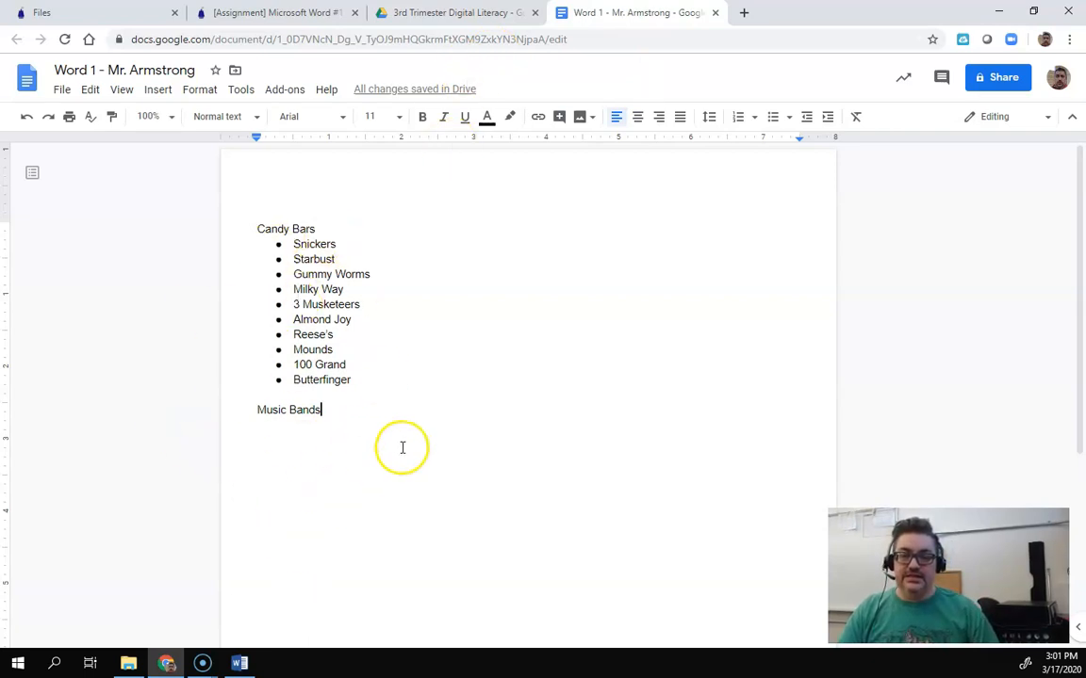
Step: Format the Cities in Box Elder County heading and its list in Impact at size 12
{"action": "scroll", "coordinate": [403, 448], "scroll_direction": "down", "scroll_amount": 3}
{"action": "scroll", "coordinate": [402, 444], "scroll_direction": "up", "scroll_amount": 3}
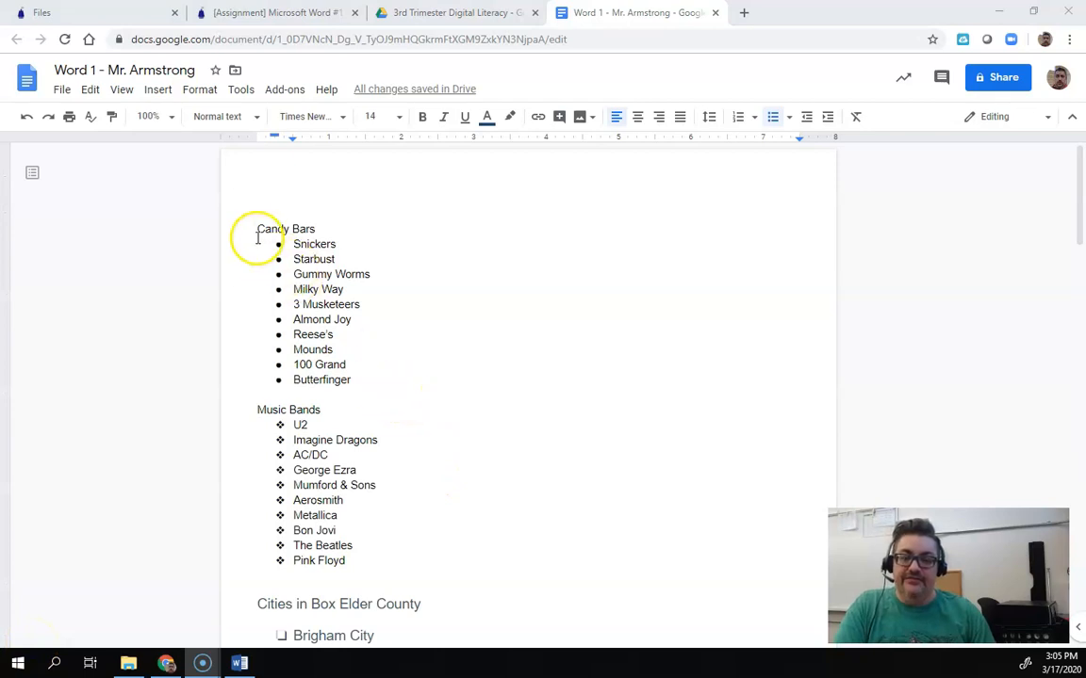
{"action": "scroll", "coordinate": [305, 356], "scroll_direction": "down", "scroll_amount": 3}
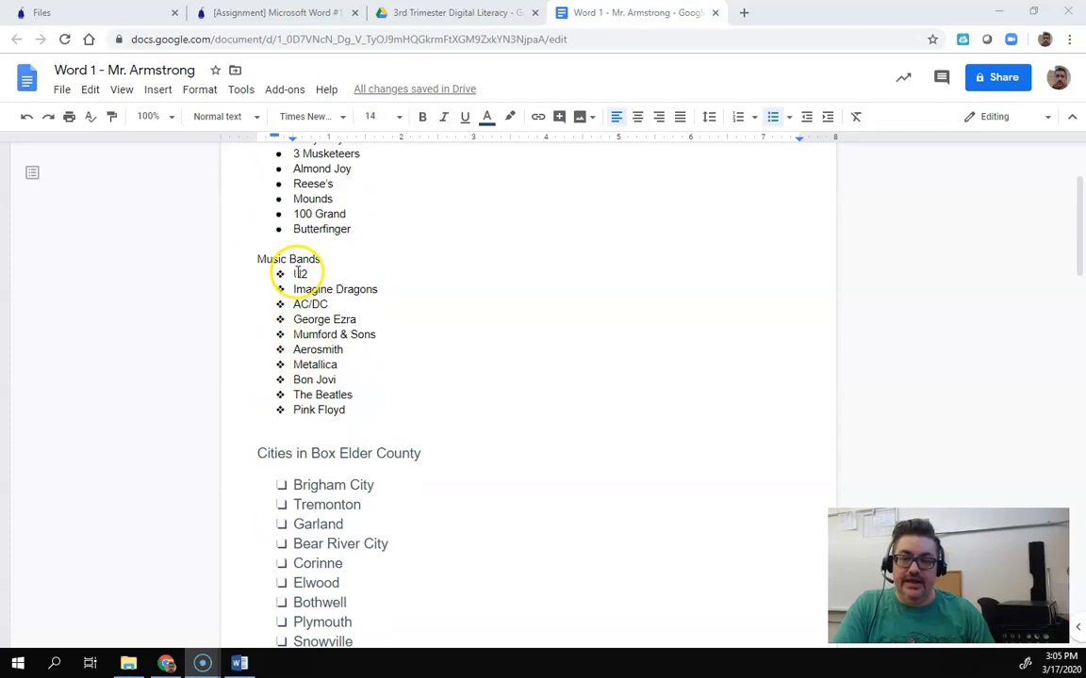
{"action": "scroll", "coordinate": [294, 272], "scroll_direction": "down", "scroll_amount": 3}
{"action": "scroll", "coordinate": [300, 274], "scroll_direction": "down", "scroll_amount": 1}
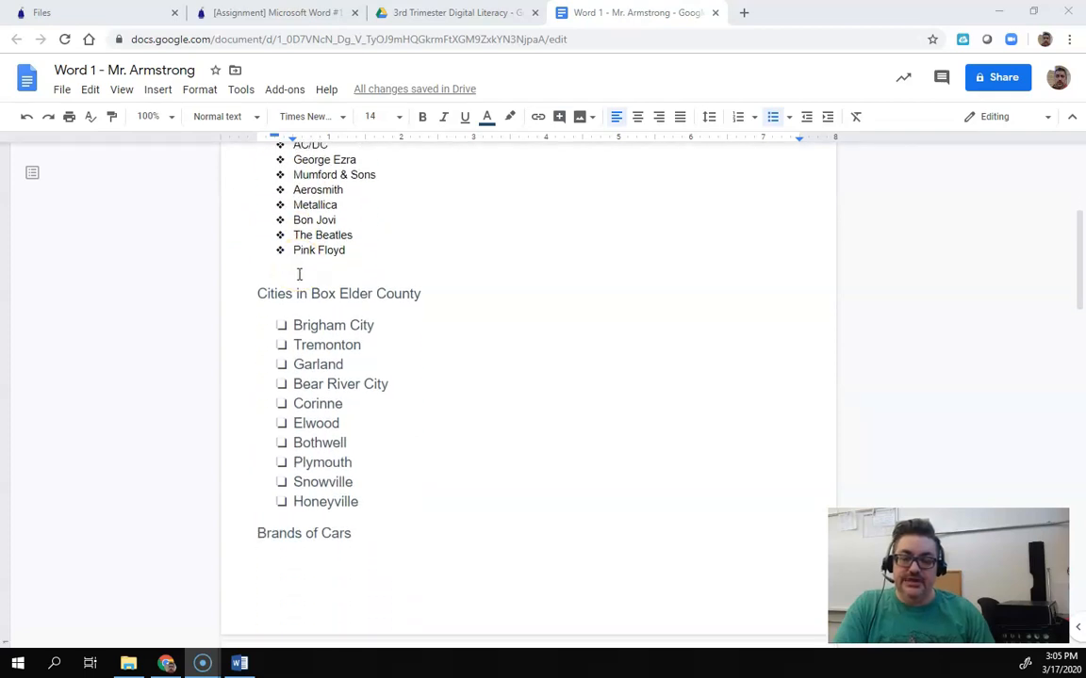
{"action": "scroll", "coordinate": [306, 279], "scroll_direction": "up", "scroll_amount": 1}
{"action": "left_click_drag", "start_coordinate": [366, 511], "coordinate": [250, 307]}
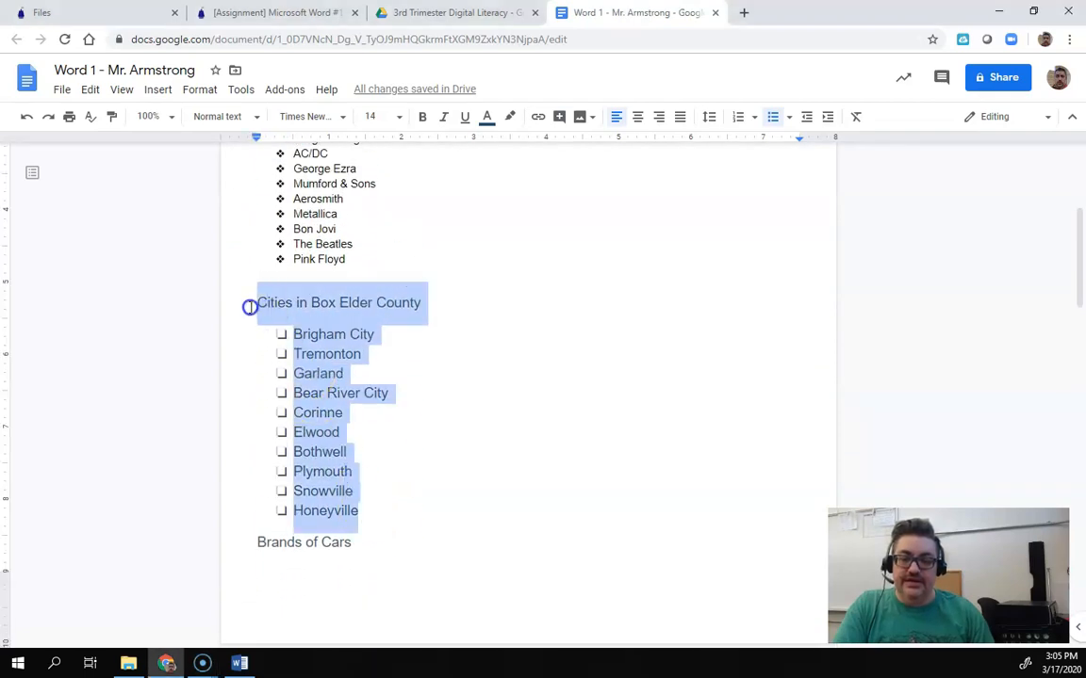
{"action": "left_click", "coordinate": [342, 117]}
{"action": "left_click", "coordinate": [318, 275]}
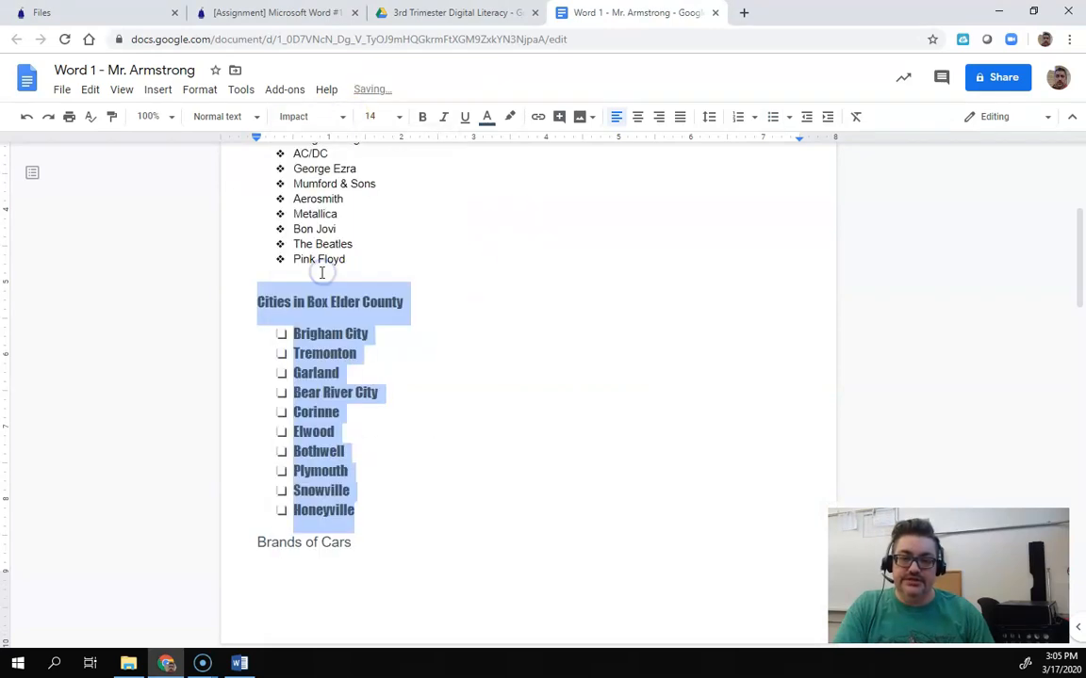
{"action": "left_click", "coordinate": [400, 117]}
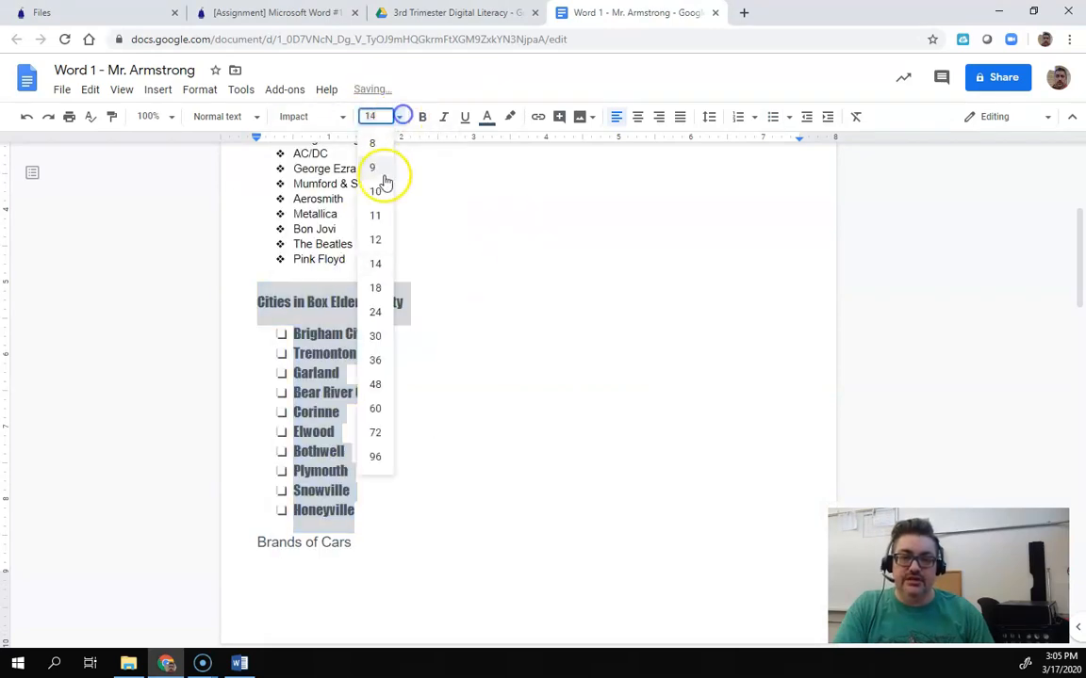
{"action": "left_click", "coordinate": [375, 239]}
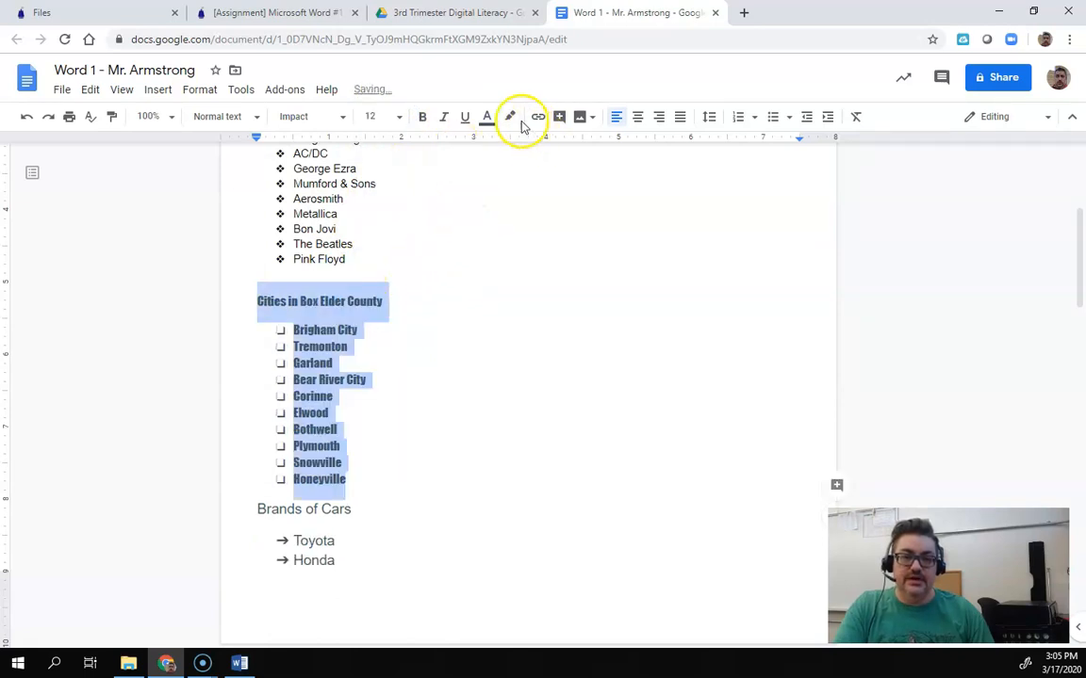
Step: Change the text color of the Cities in Box Elder County heading and list to red
{"action": "left_click", "coordinate": [486, 118]}
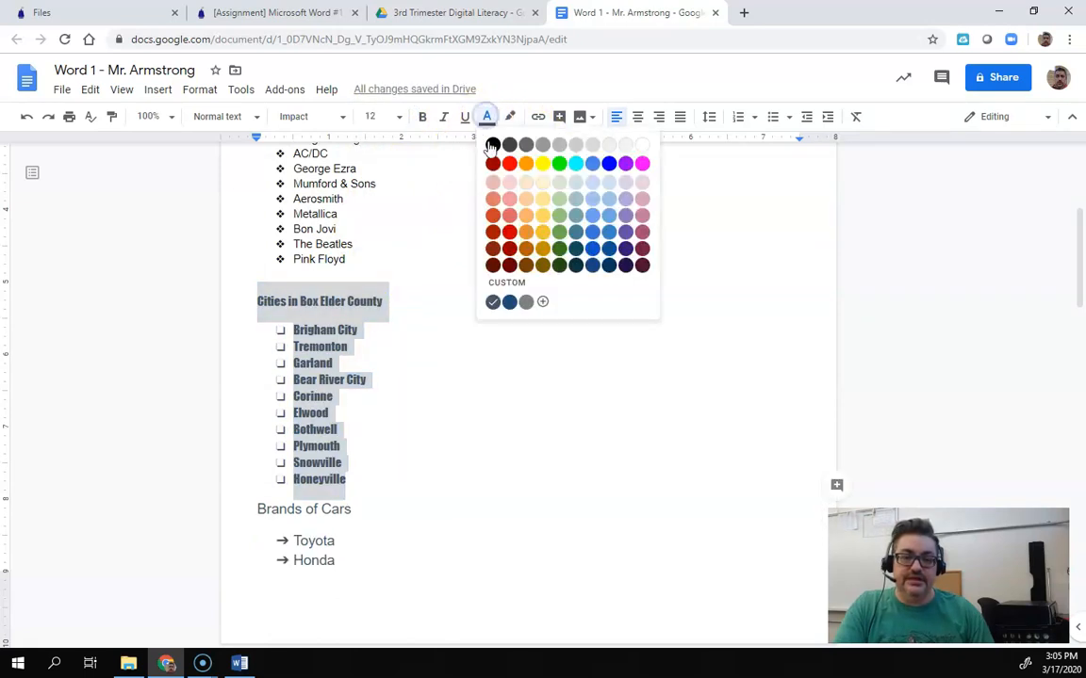
{"action": "left_click", "coordinate": [509, 164]}
{"action": "left_click", "coordinate": [336, 512]}
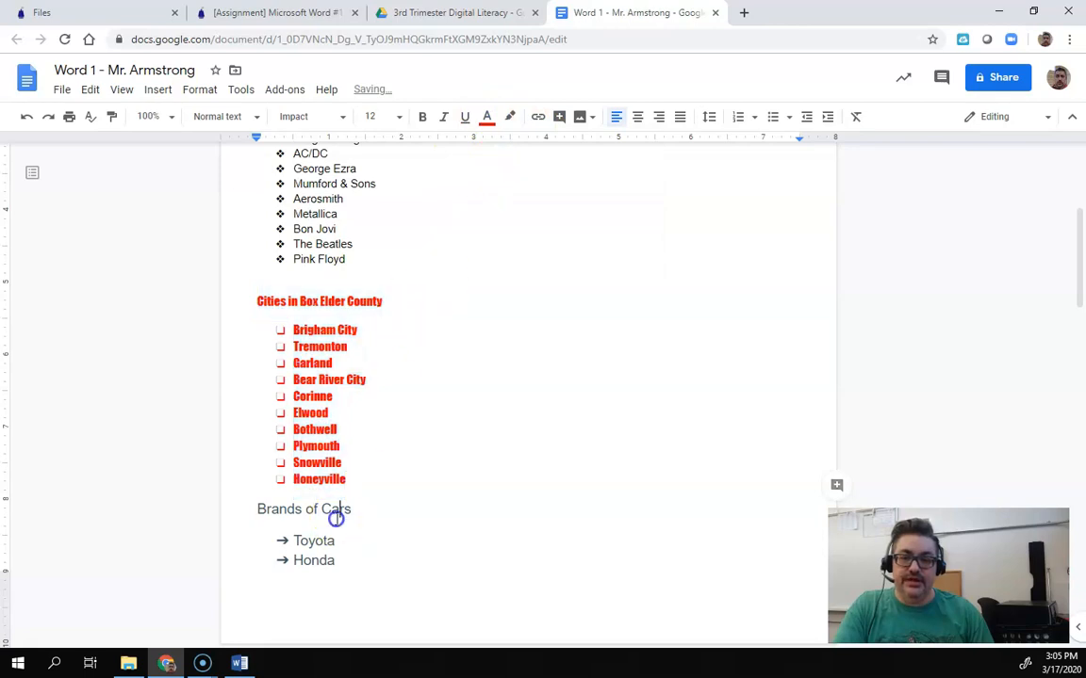
Step: Format the Brands of Cars heading and its list in Lato at size 12 with a dark reddish-brown text color
{"action": "scroll", "coordinate": [341, 502], "scroll_direction": "down", "scroll_amount": 4}
{"action": "mouse_move", "coordinate": [339, 491]}
{"action": "left_mouse_down"}
{"action": "mouse_move", "coordinate": [292, 140]}
{"action": "mouse_move", "coordinate": [242, 393]}
{"action": "mouse_move", "coordinate": [244, 368]}
{"action": "left_mouse_up"}
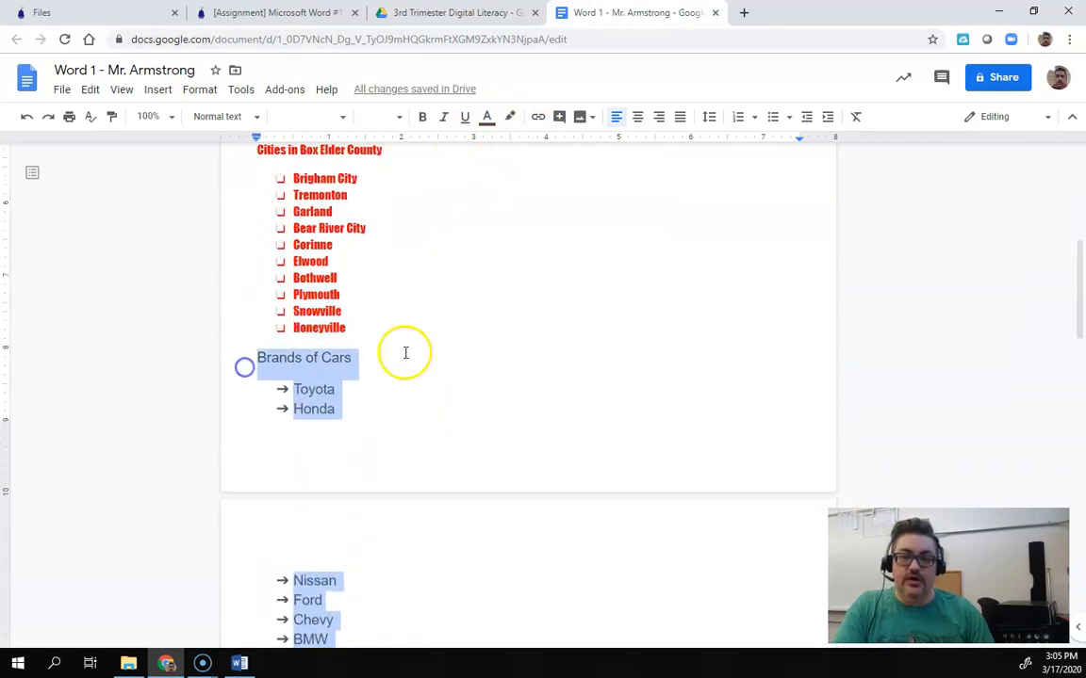
{"action": "left_click", "coordinate": [345, 122]}
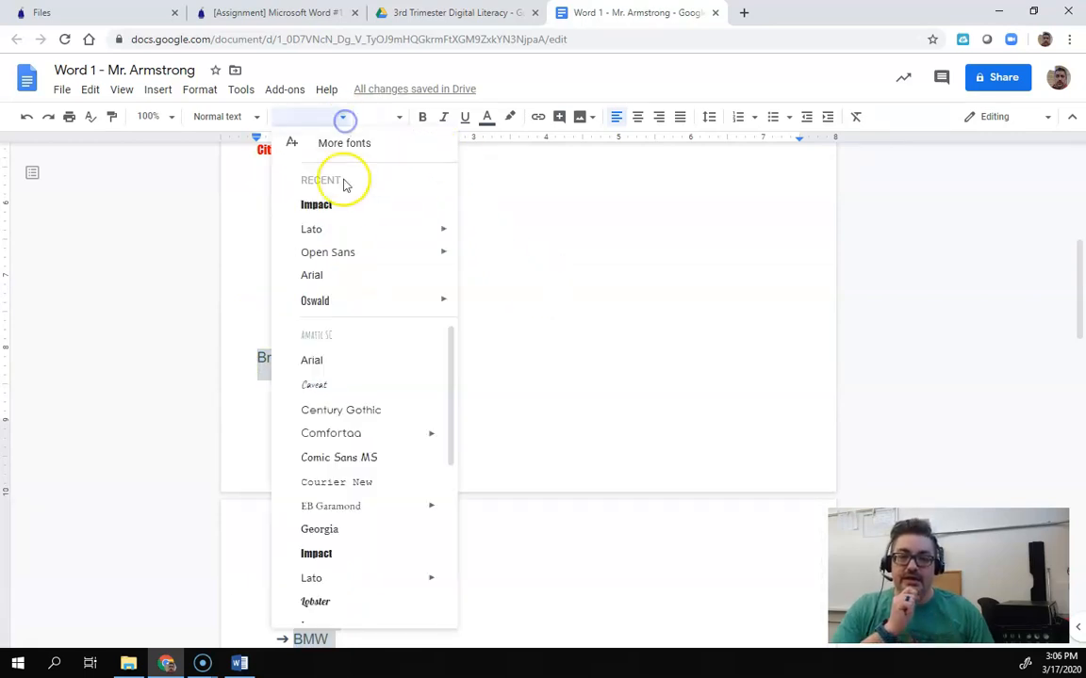
{"action": "left_click", "coordinate": [322, 229]}
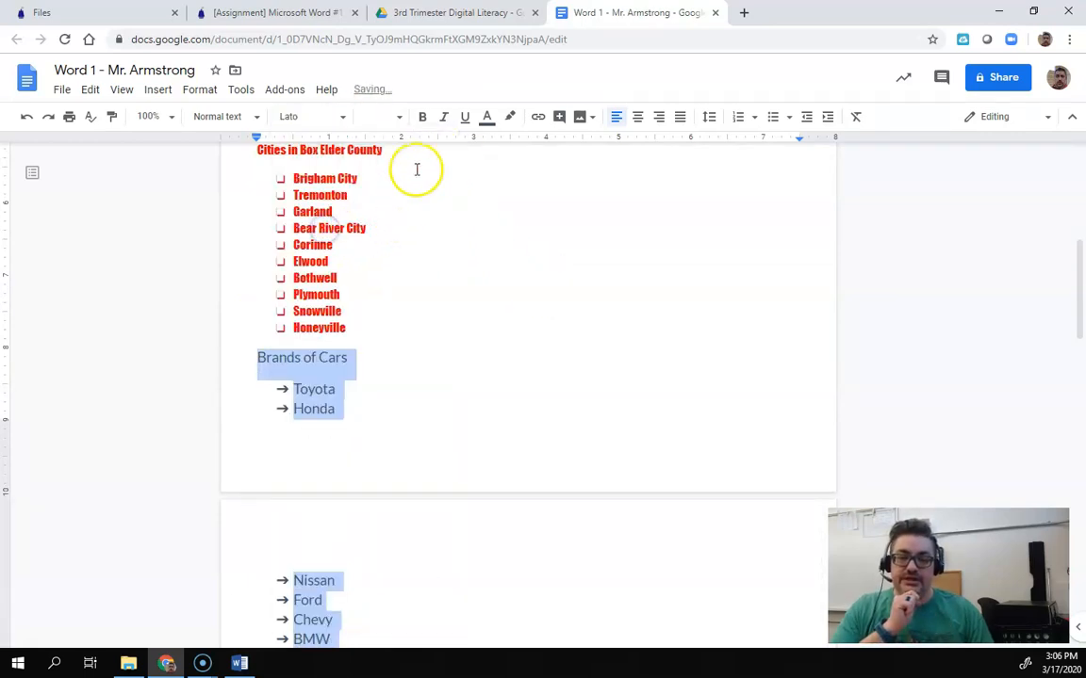
{"action": "left_click", "coordinate": [398, 116]}
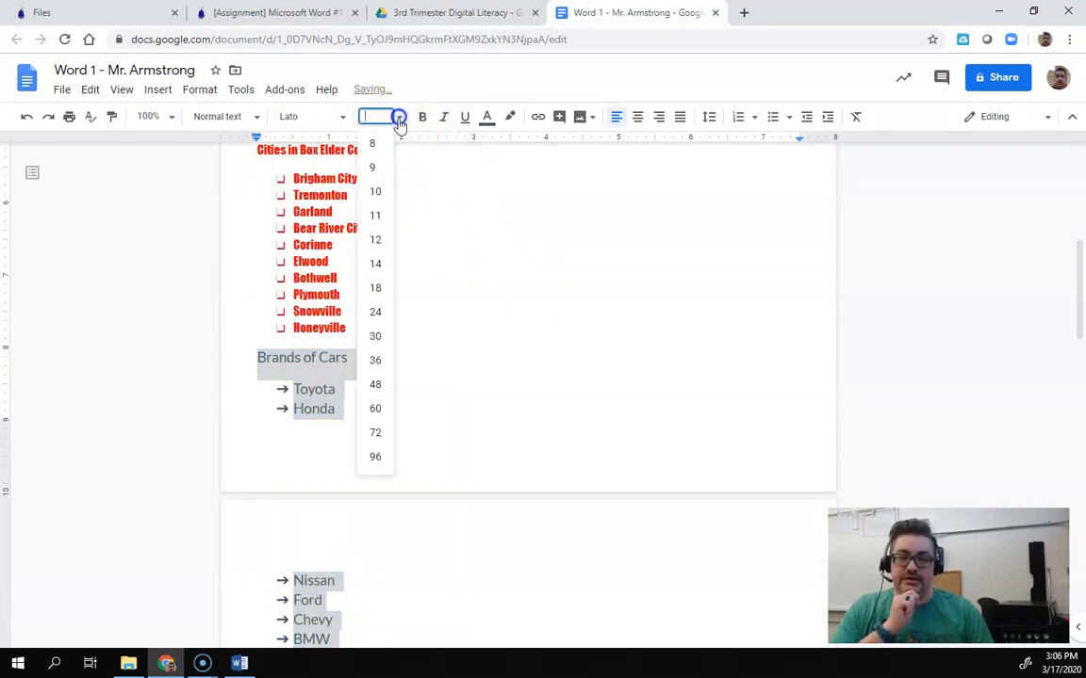
{"action": "left_click", "coordinate": [375, 237]}
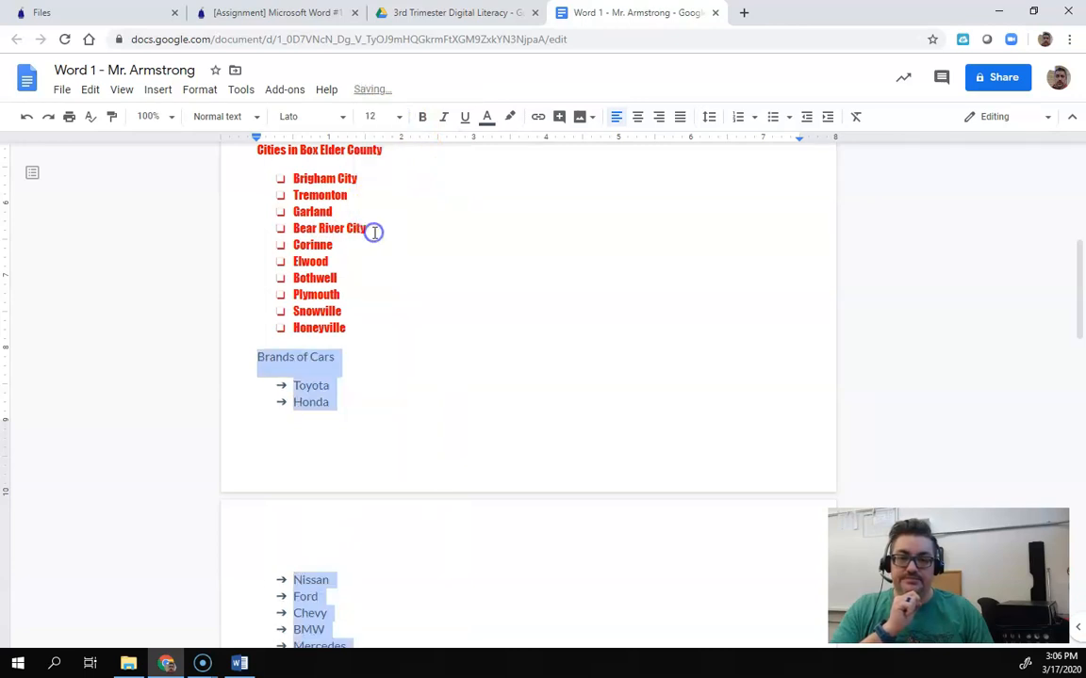
{"action": "left_click", "coordinate": [486, 116]}
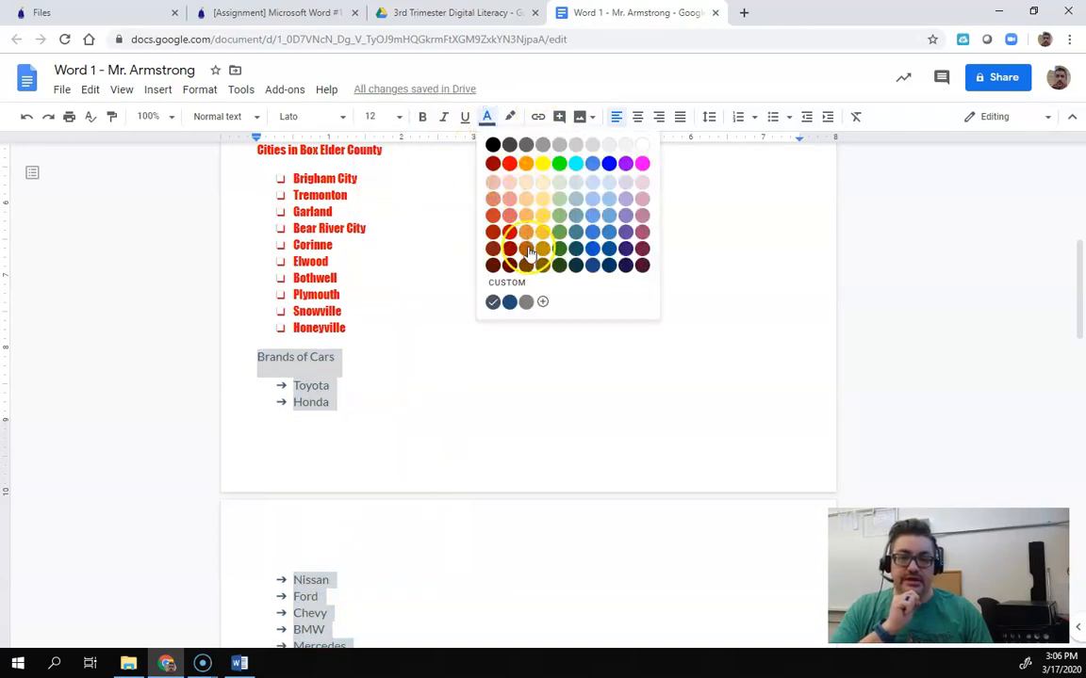
{"action": "left_click", "coordinate": [491, 248]}
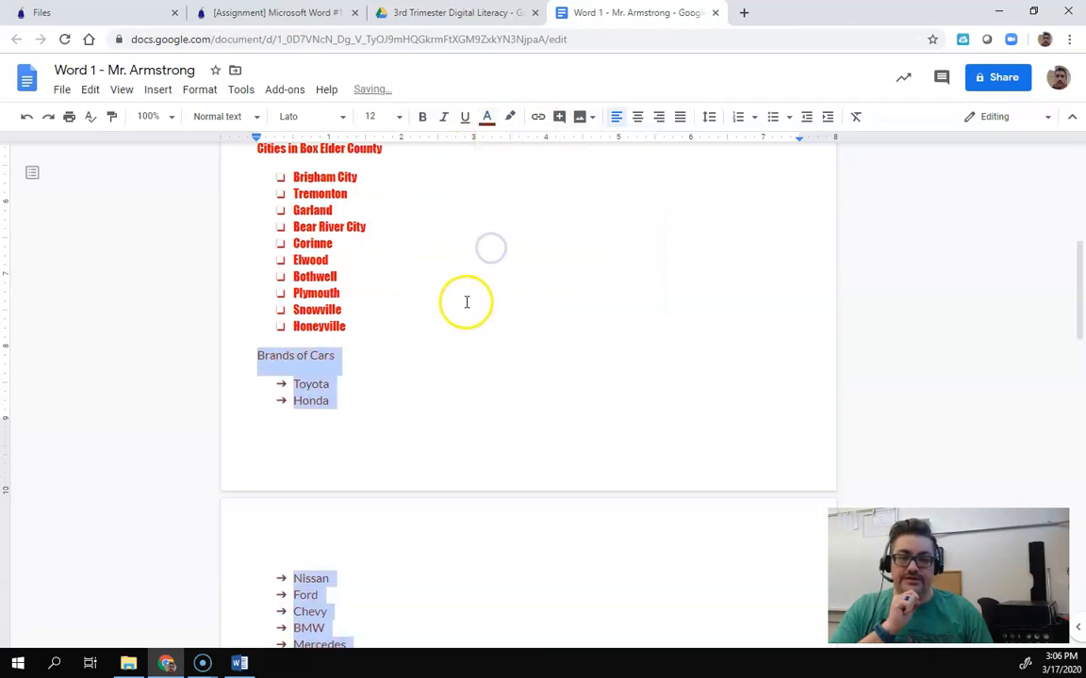
{"action": "scroll", "coordinate": [465, 303], "scroll_direction": "down", "scroll_amount": 5}
{"action": "left_click", "coordinate": [419, 344]}
Step: Review the font, size and color of the Computer Programs and Schools in Utah lists and of the lists above them
{"action": "left_click_drag", "start_coordinate": [375, 481], "coordinate": [252, 278]}
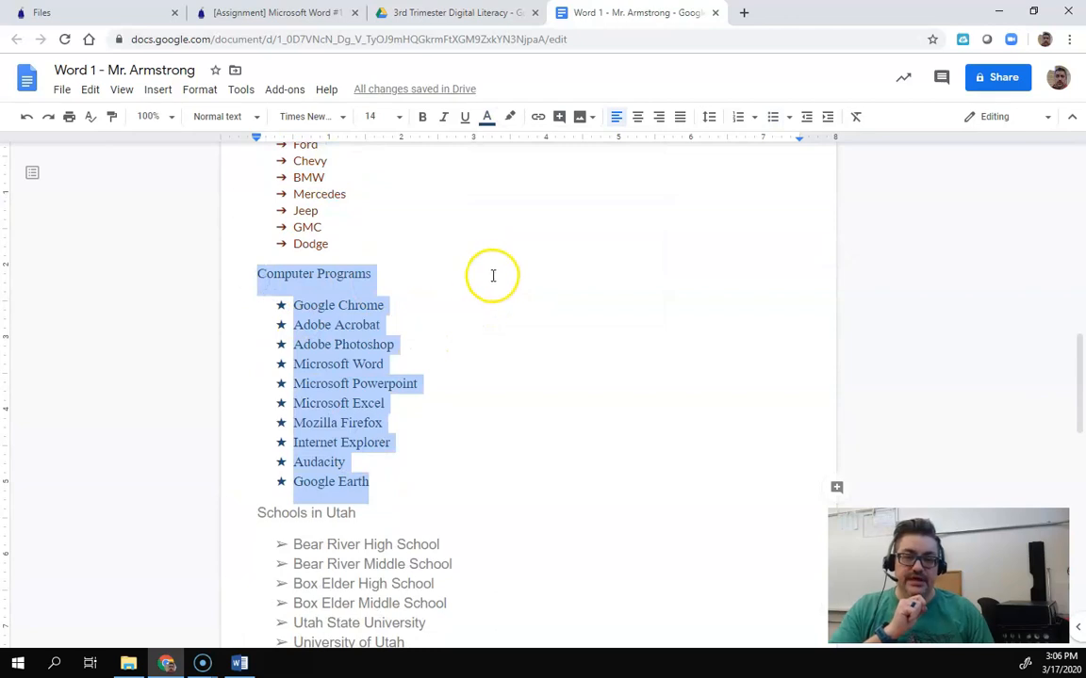
{"action": "scroll", "coordinate": [488, 278], "scroll_direction": "down", "scroll_amount": 3}
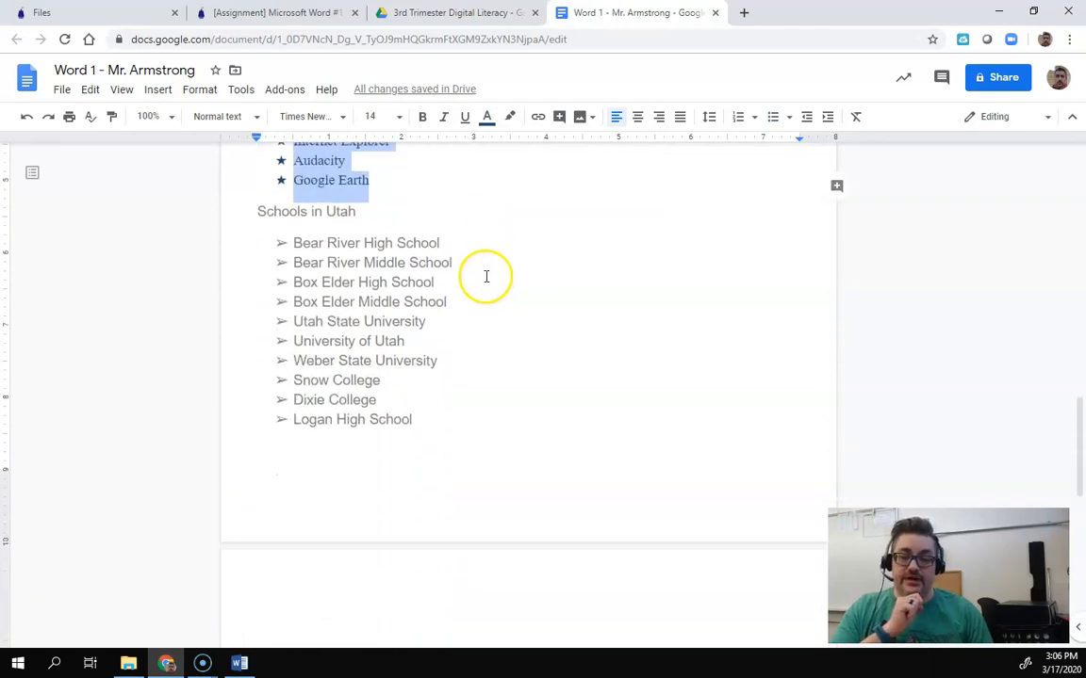
{"action": "scroll", "coordinate": [486, 276], "scroll_direction": "down", "scroll_amount": 1}
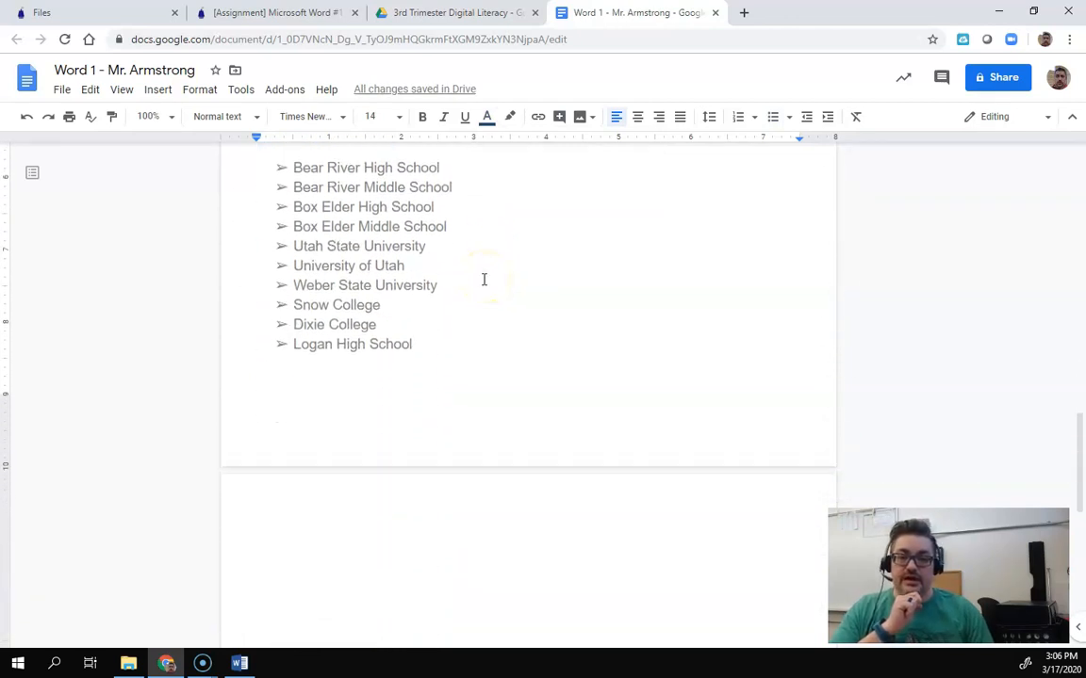
{"action": "scroll", "coordinate": [483, 279], "scroll_direction": "down", "scroll_amount": 1}
{"action": "scroll", "coordinate": [484, 279], "scroll_direction": "up", "scroll_amount": 4}
{"action": "left_click", "coordinate": [484, 315]}
{"action": "scroll", "coordinate": [485, 316], "scroll_direction": "up", "scroll_amount": 6}
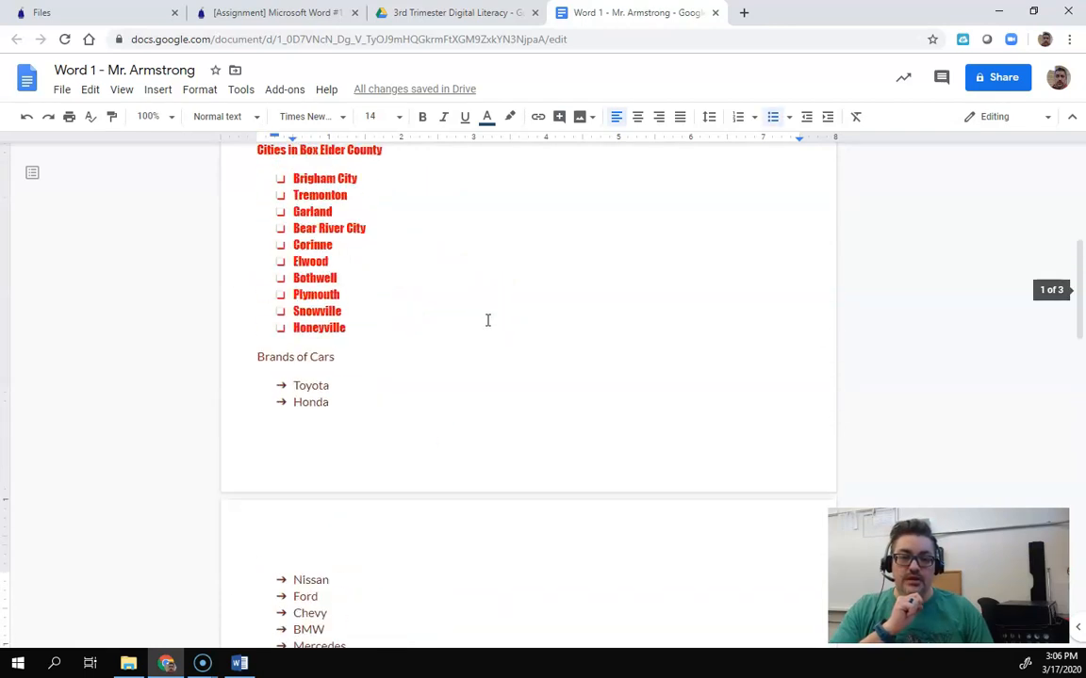
{"action": "scroll", "coordinate": [487, 321], "scroll_direction": "up", "scroll_amount": 5}
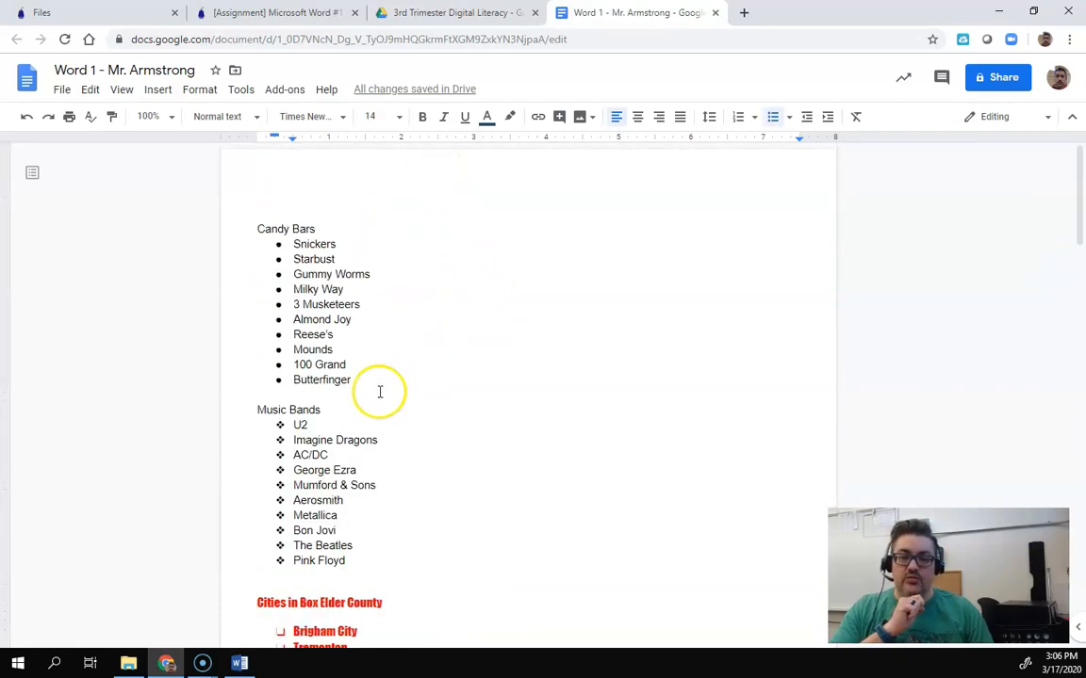
Step: Format the Music Bands heading and its list in Oswald at size 12 with a purple text color
{"action": "left_click_drag", "start_coordinate": [345, 562], "coordinate": [237, 396]}
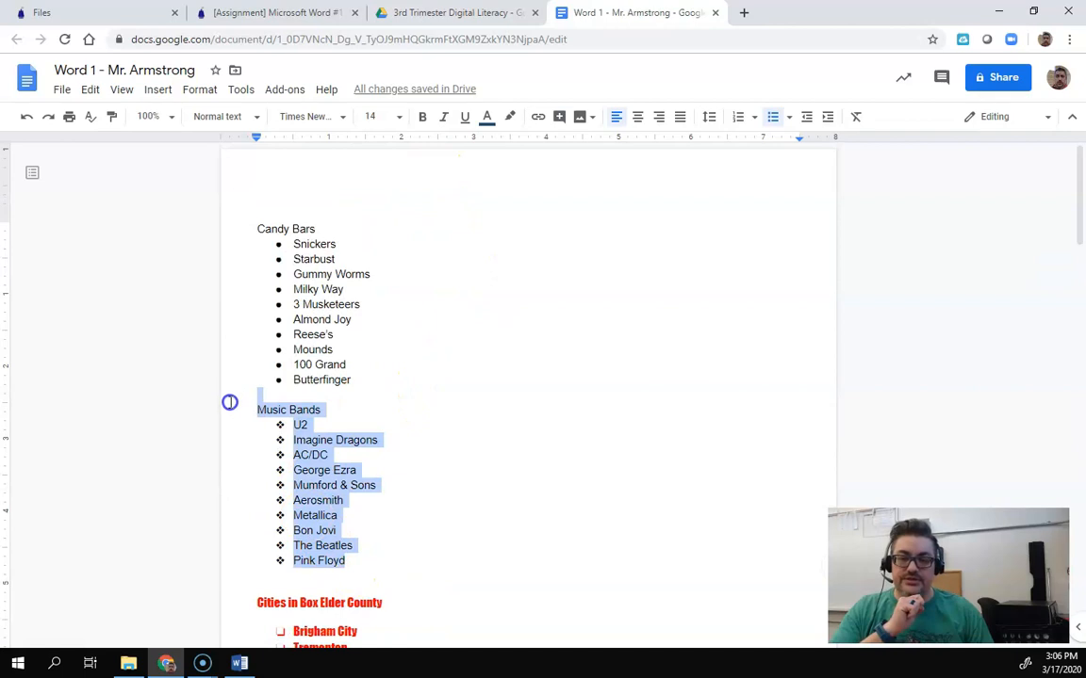
{"action": "left_click", "coordinate": [341, 117]}
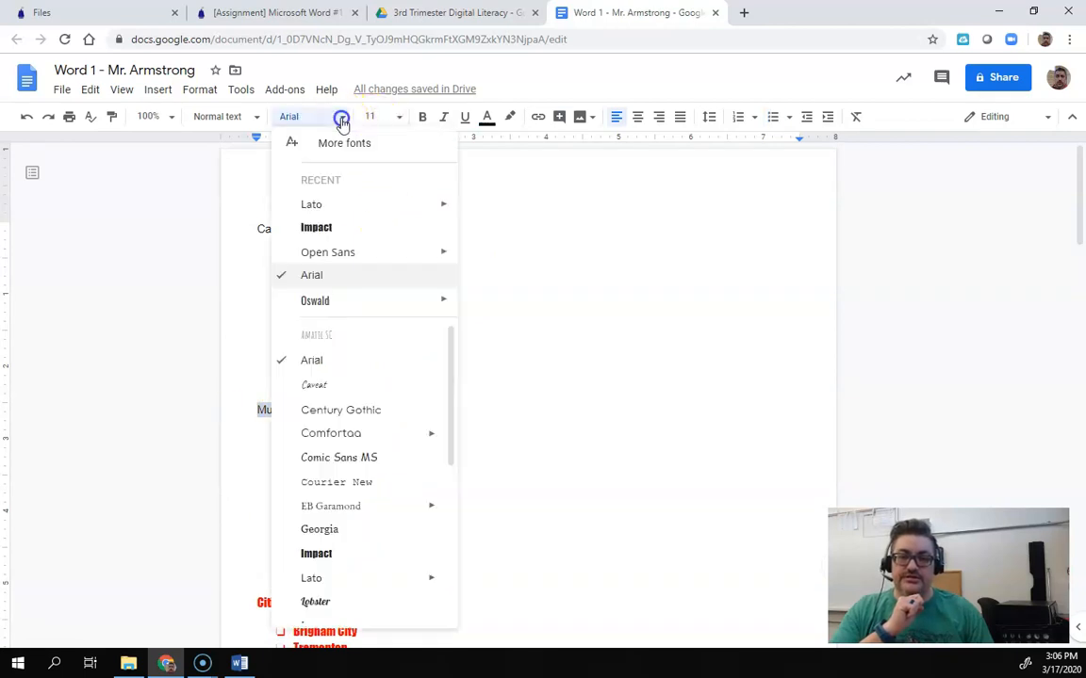
{"action": "left_click", "coordinate": [315, 301]}
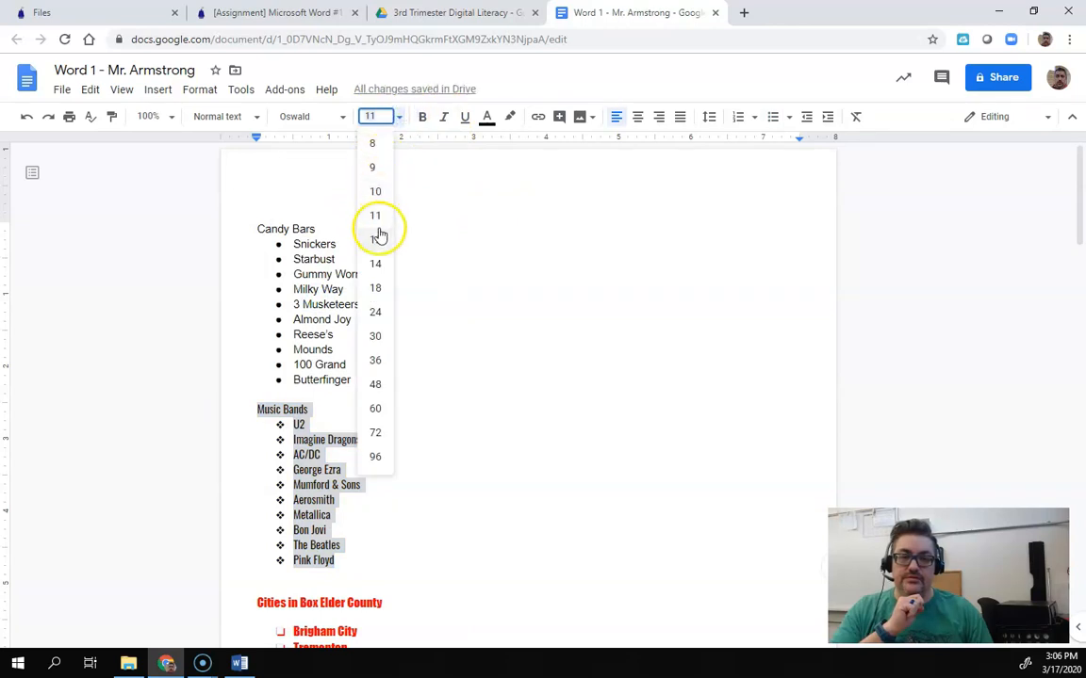
{"action": "left_click", "coordinate": [376, 235]}
{"action": "left_click", "coordinate": [490, 116]}
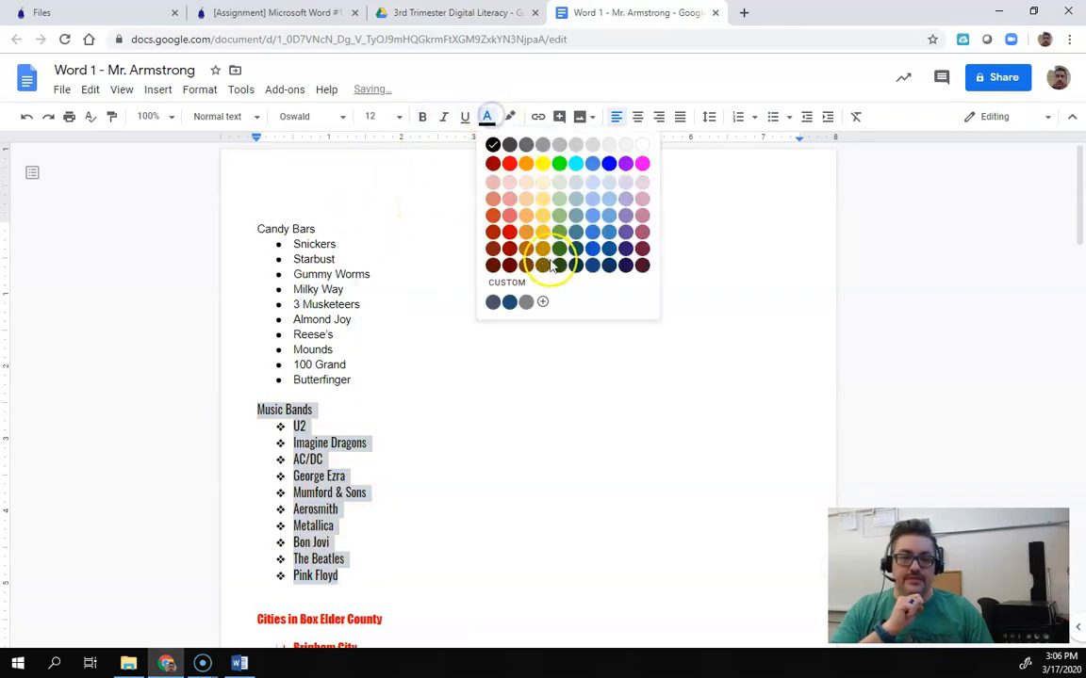
{"action": "left_click", "coordinate": [627, 236]}
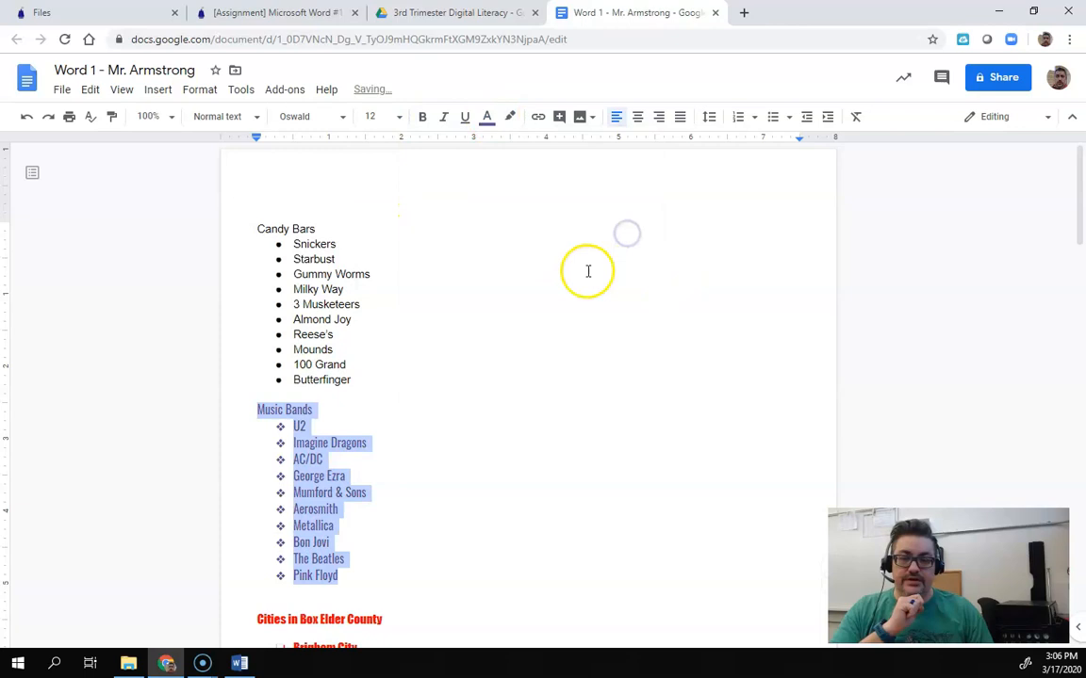
{"action": "left_click", "coordinate": [547, 296]}
Step: Check the columns instruction on the assignment page and lay out all the text from Candy Bars through Schools in Utah in two columns
{"action": "scroll", "coordinate": [487, 283], "scroll_direction": "down", "scroll_amount": 7}
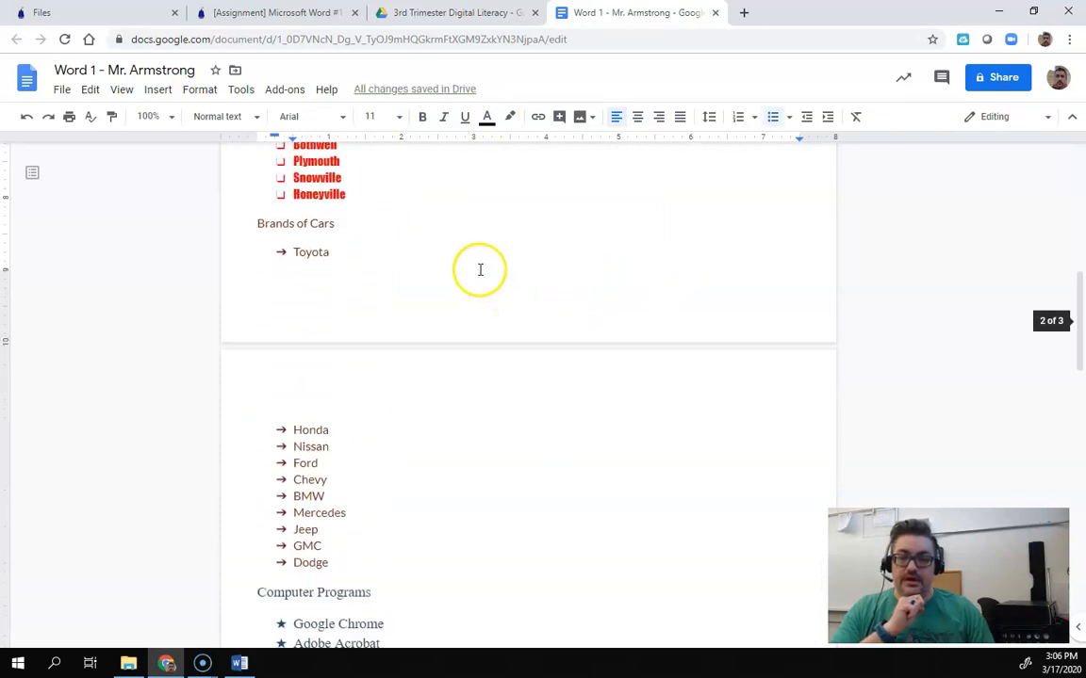
{"action": "scroll", "coordinate": [482, 275], "scroll_direction": "down", "scroll_amount": 8}
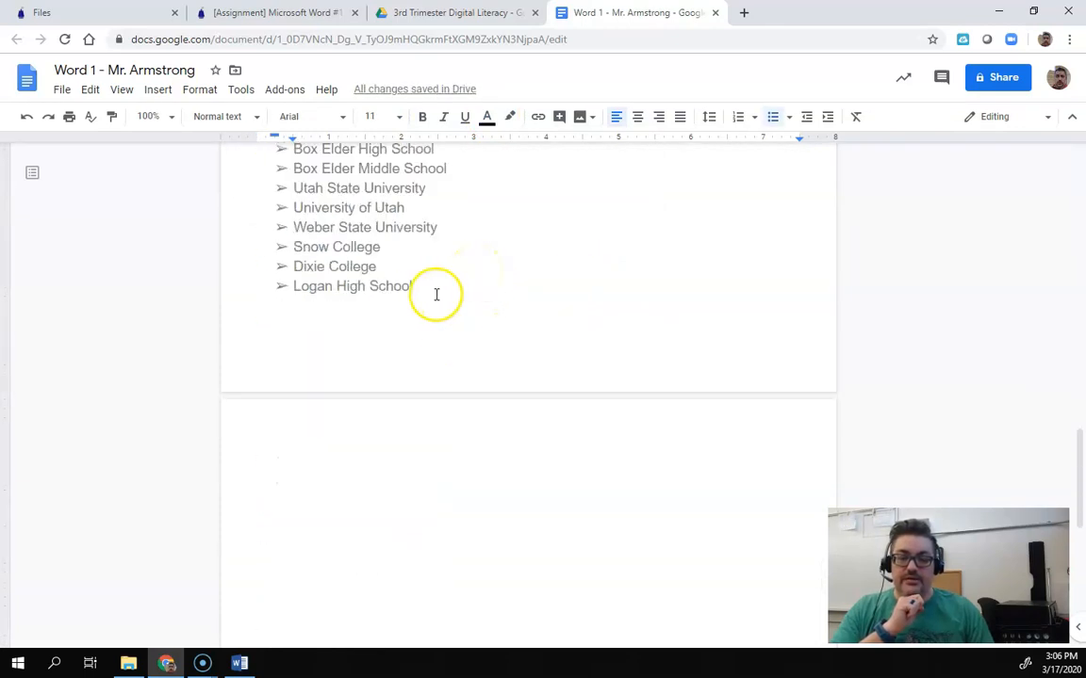
{"action": "scroll", "coordinate": [437, 294], "scroll_direction": "up", "scroll_amount": 3}
{"action": "left_click", "coordinate": [425, 440]}
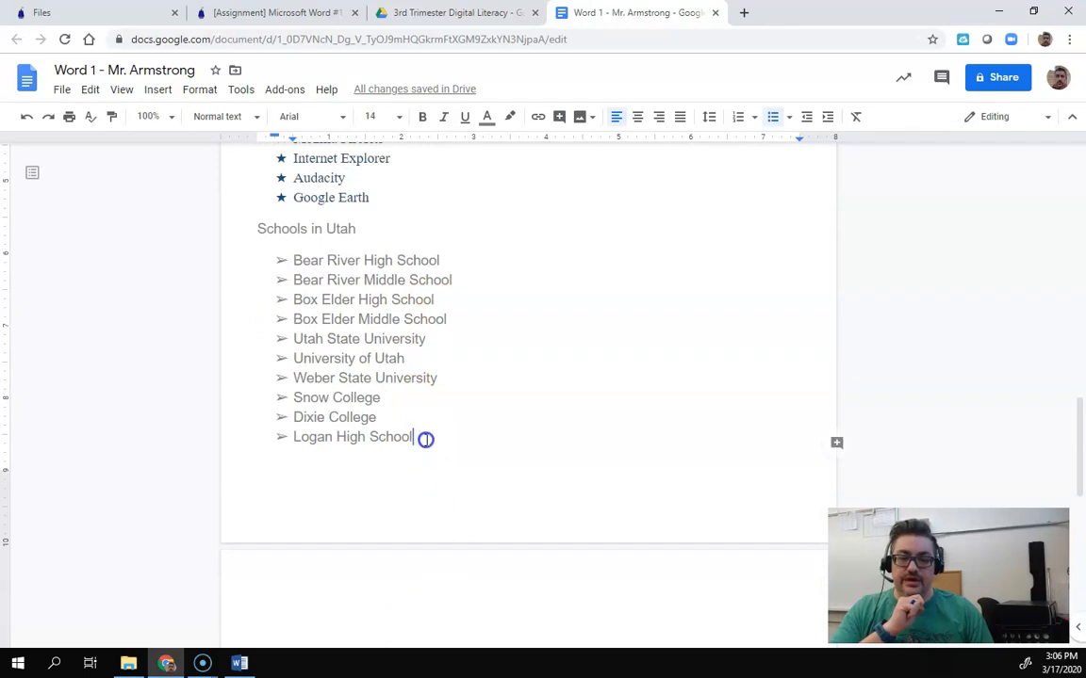
{"action": "left_click_drag", "start_coordinate": [421, 439], "coordinate": [300, 28]}
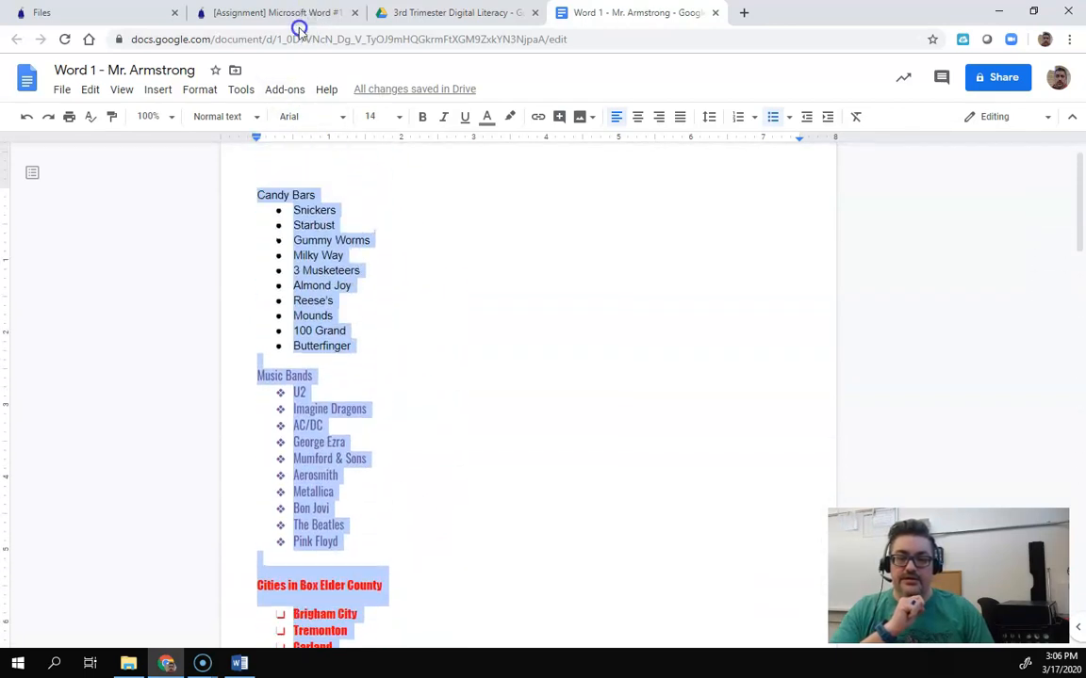
{"action": "left_click_drag", "start_coordinate": [254, 192], "coordinate": [255, 191]}
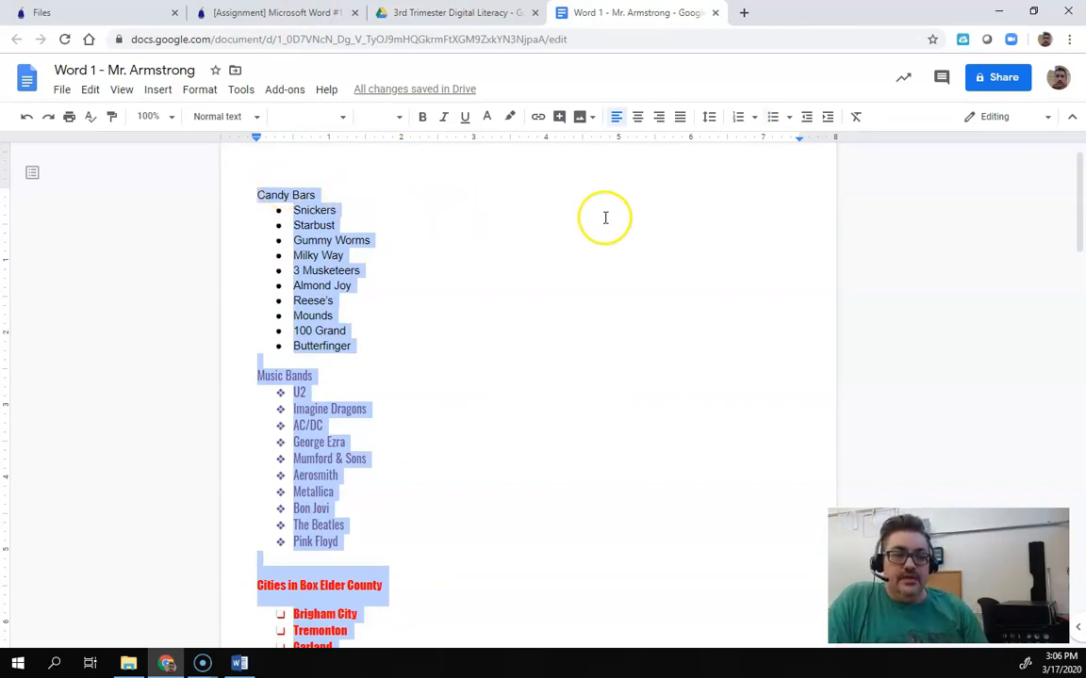
{"action": "left_click", "coordinate": [270, 13]}
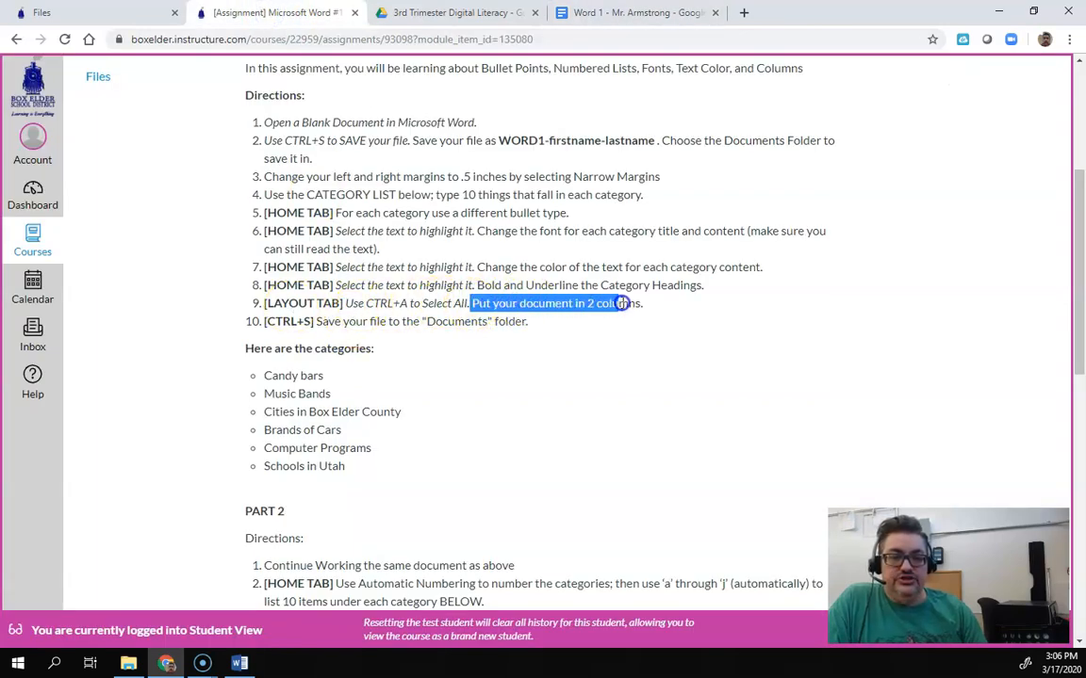
{"action": "left_click", "coordinate": [607, 13]}
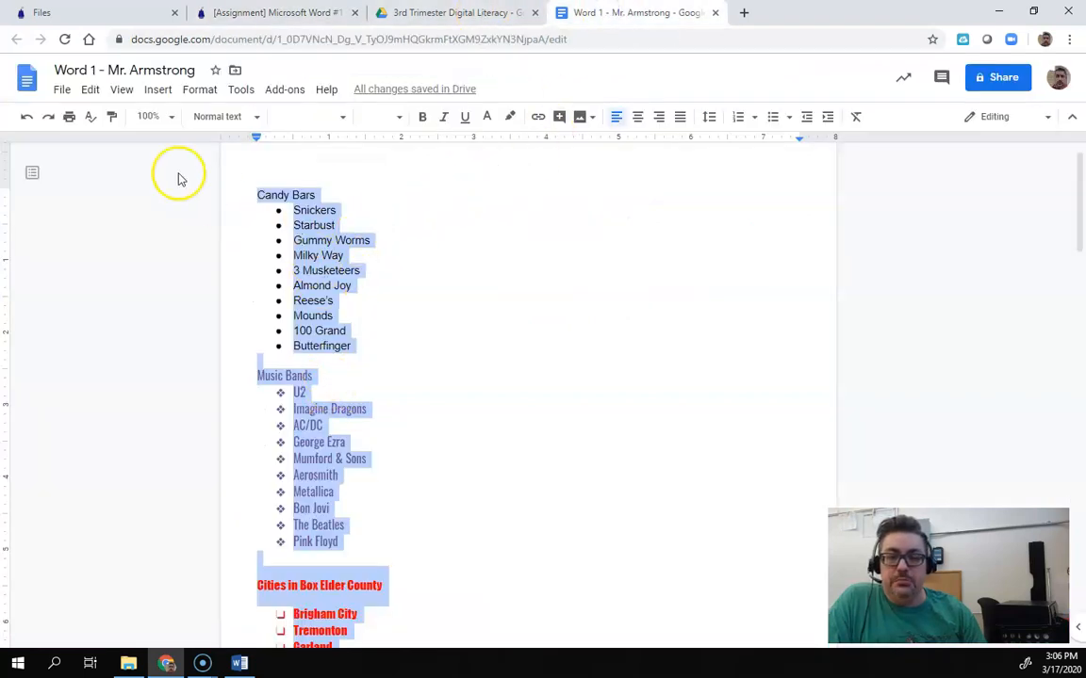
{"action": "left_click", "coordinate": [197, 90]}
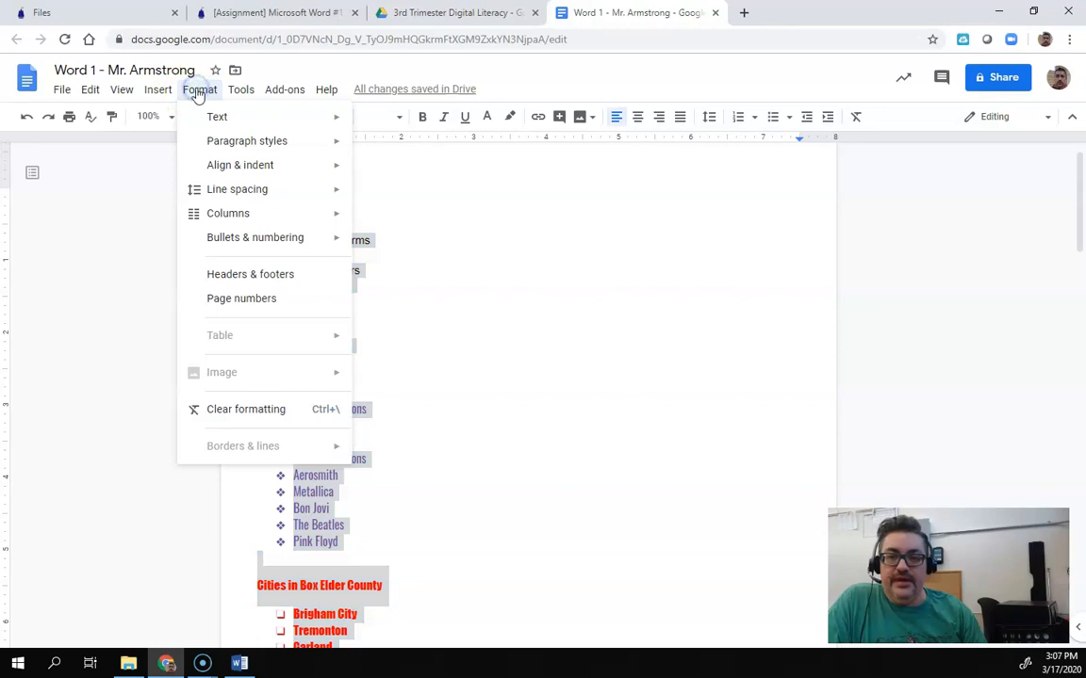
{"action": "mouse_move", "coordinate": [236, 214]}
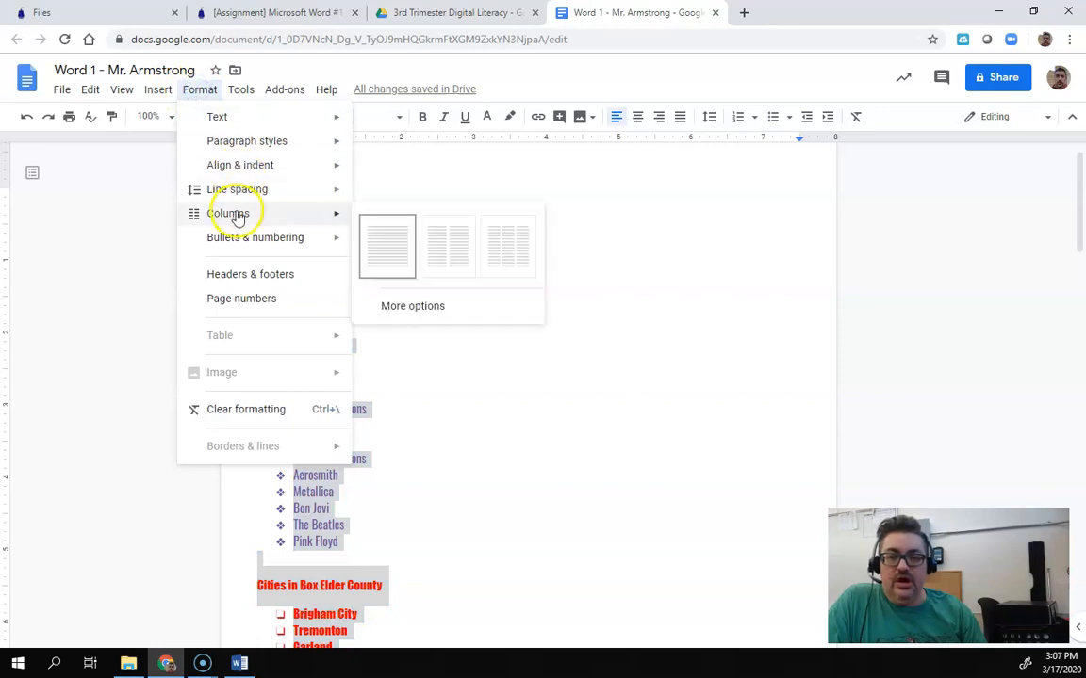
{"action": "left_click", "coordinate": [437, 260]}
Step: Set the Schools in Utah heading and its list to font size 12
{"action": "scroll", "coordinate": [492, 309], "scroll_direction": "down", "scroll_amount": 5}
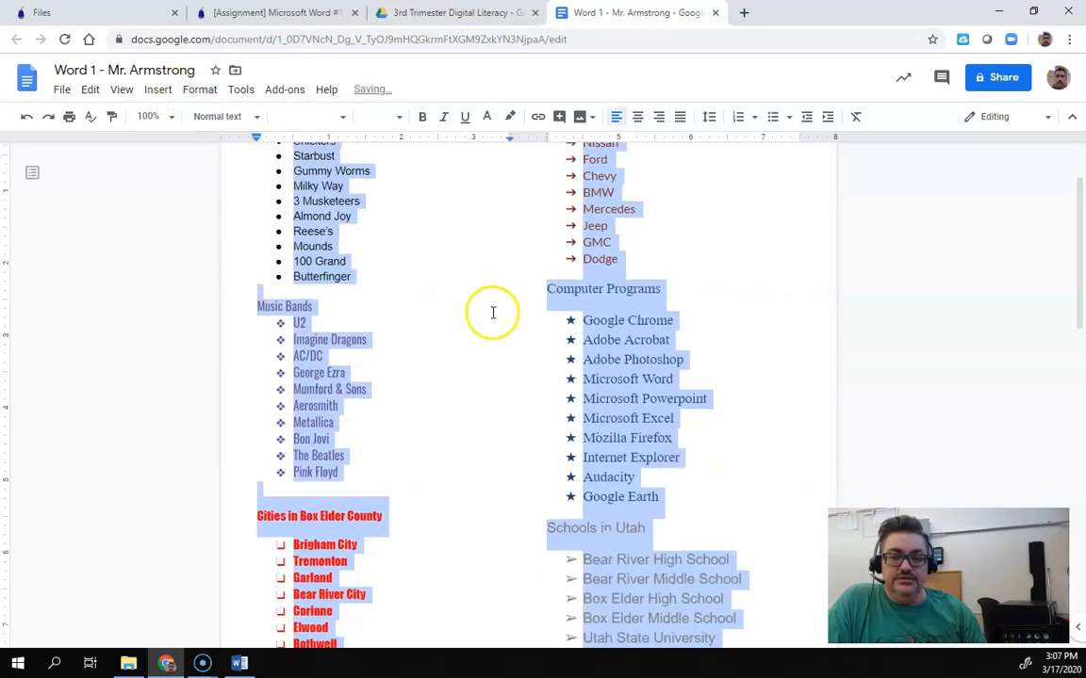
{"action": "scroll", "coordinate": [493, 309], "scroll_direction": "up", "scroll_amount": 3}
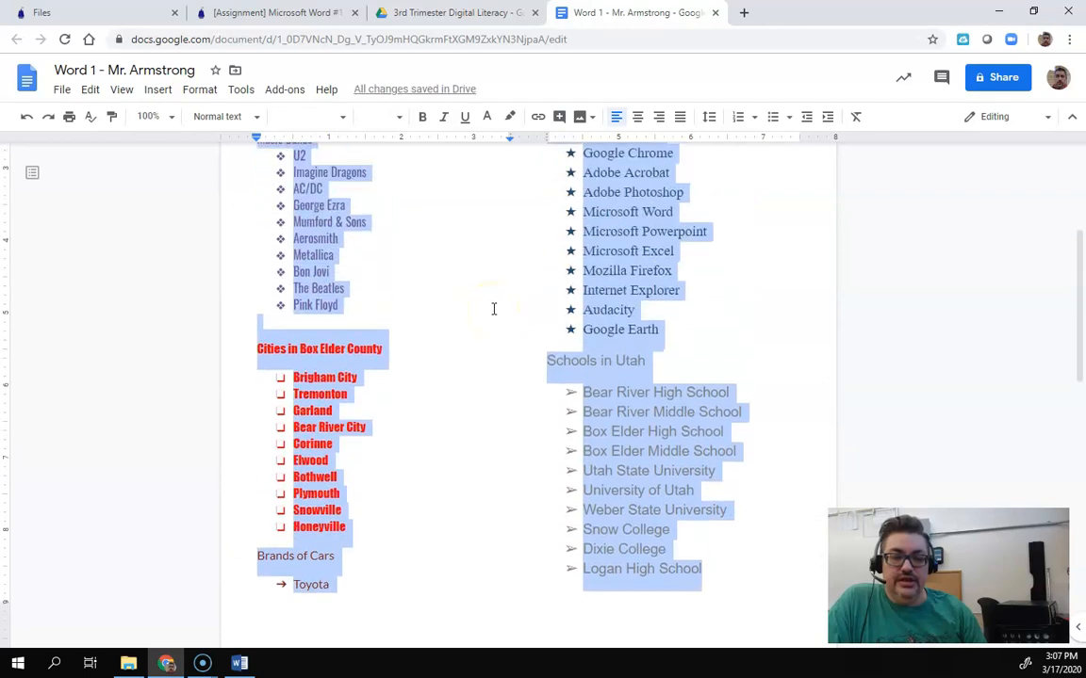
{"action": "left_click_drag", "start_coordinate": [707, 592], "coordinate": [527, 370]}
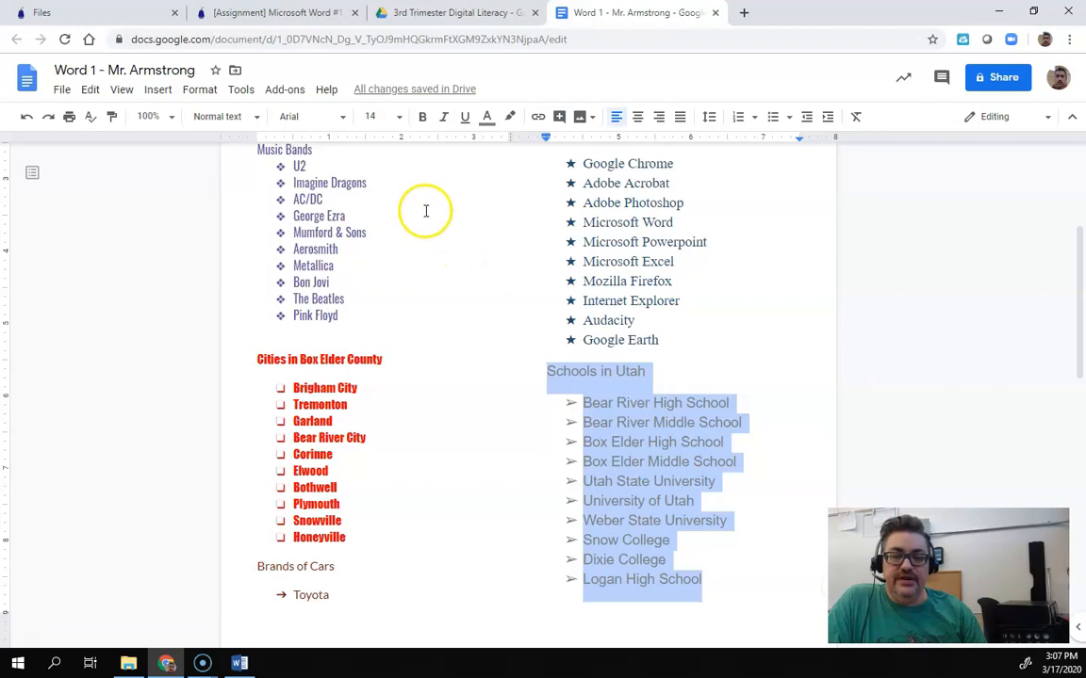
{"action": "left_click", "coordinate": [397, 121]}
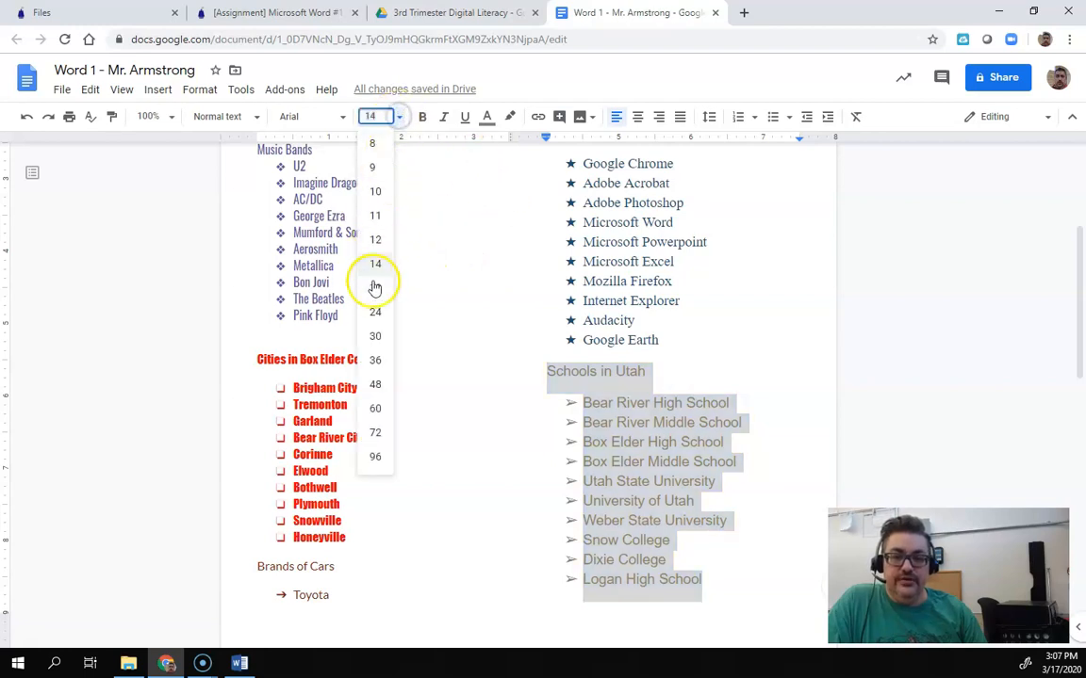
{"action": "left_click", "coordinate": [372, 243]}
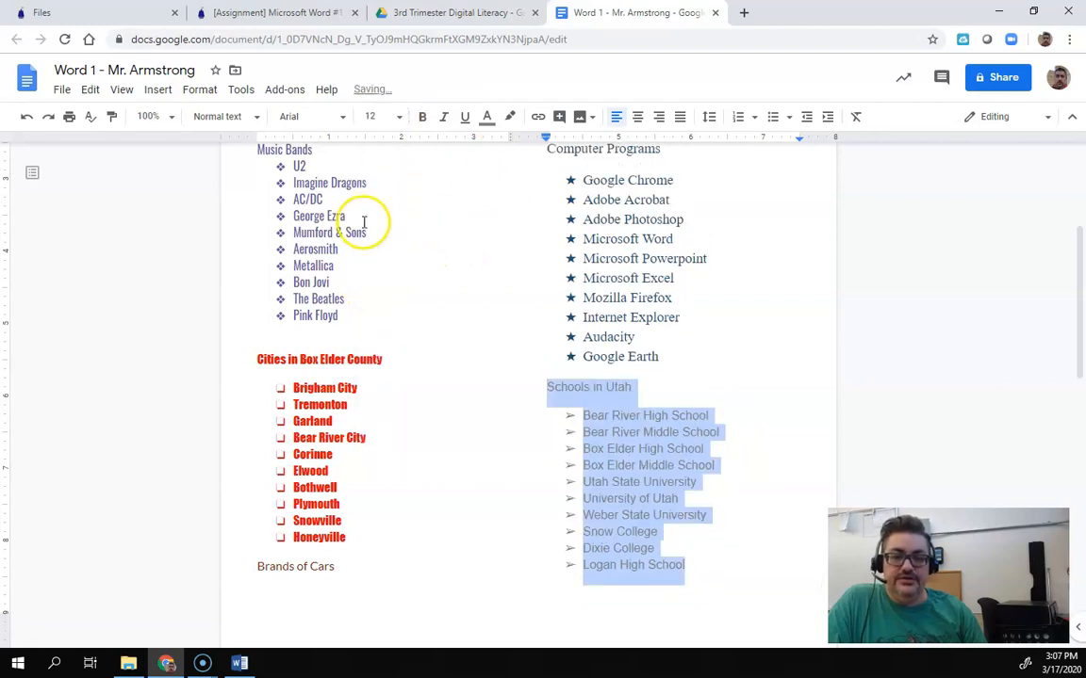
Step: Insert a blank line before the Brands of Cars heading to move it to the top of the second column
{"action": "left_click", "coordinate": [253, 566]}
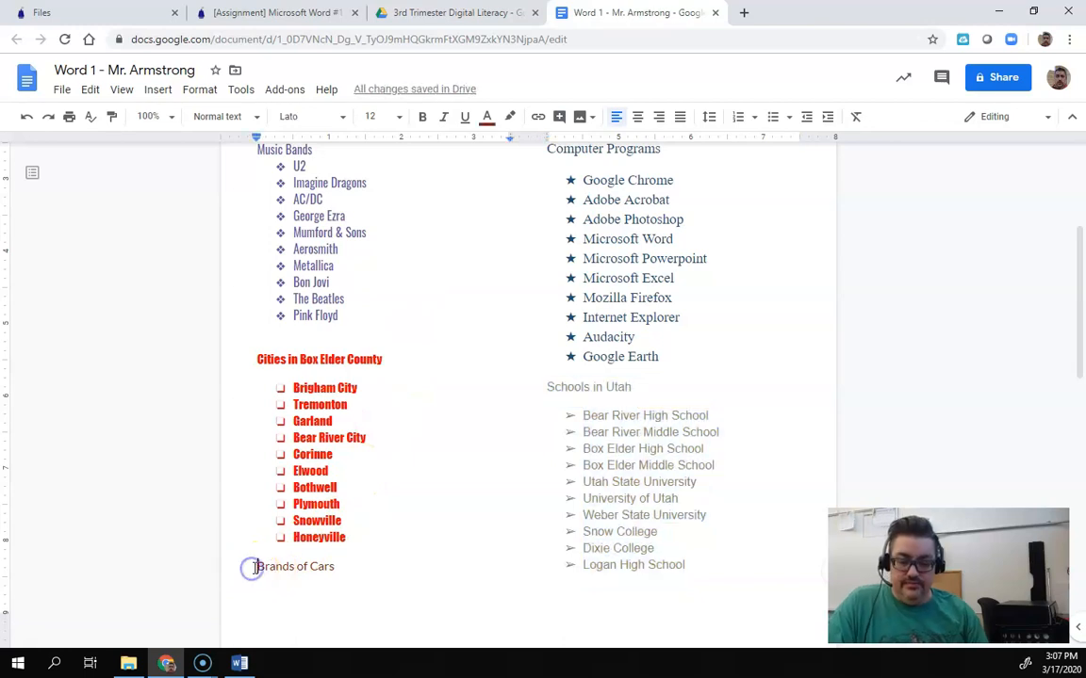
{"action": "key", "text": "Return"}
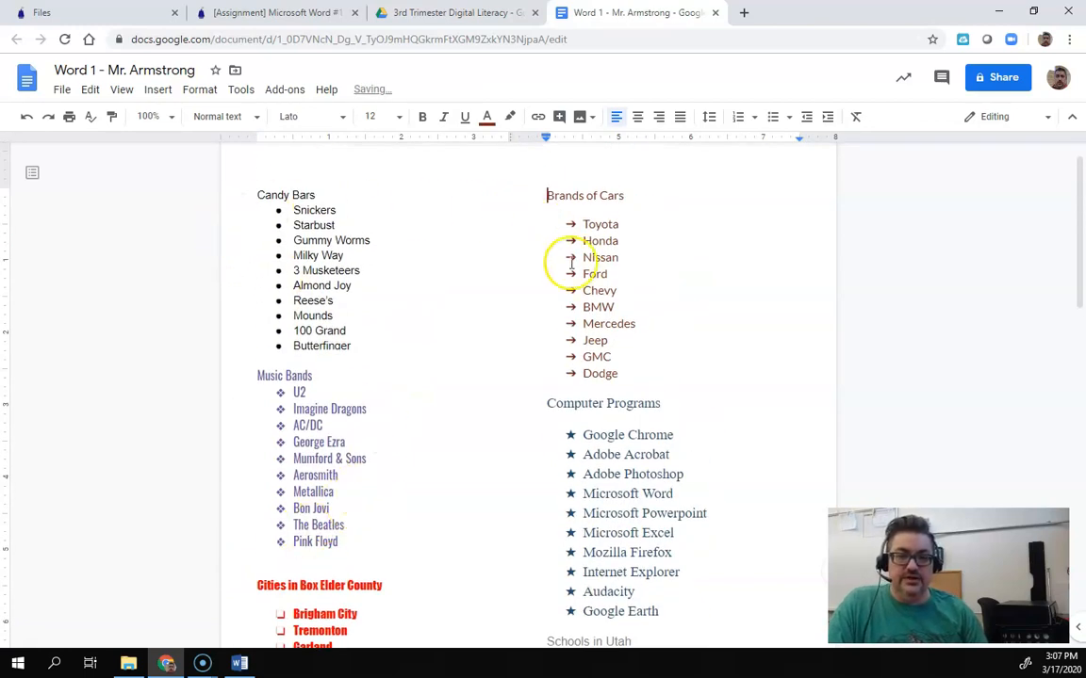
{"action": "scroll", "coordinate": [585, 273], "scroll_direction": "down", "scroll_amount": 5}
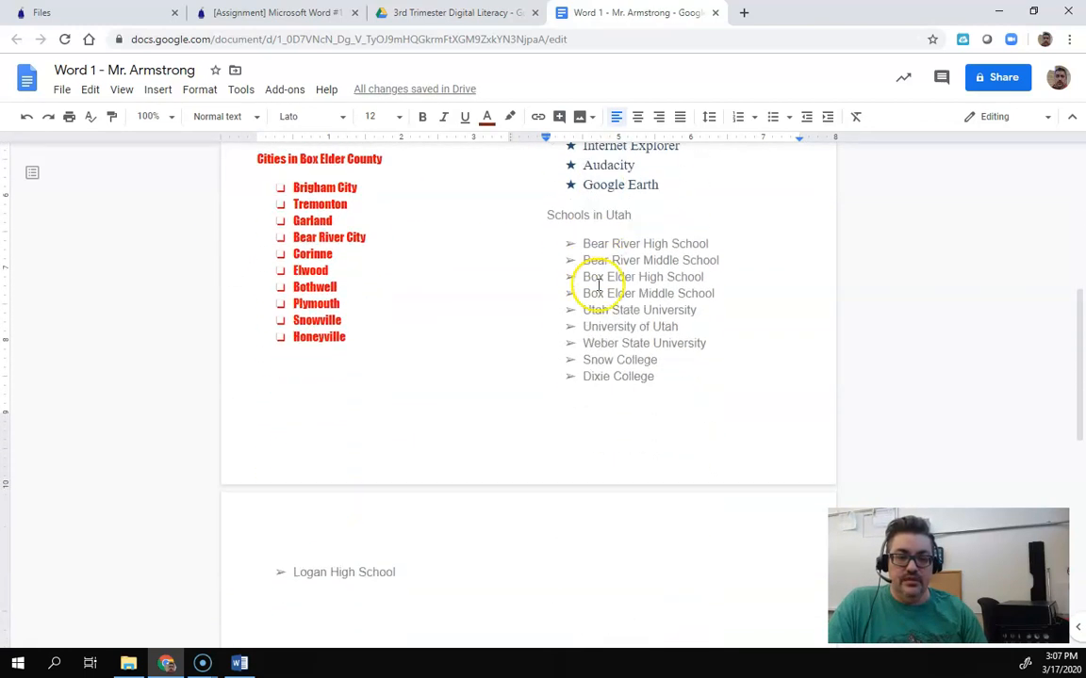
Step: Set the Computer Programs heading and its list to font size 12
{"action": "scroll", "coordinate": [528, 303], "scroll_direction": "up", "scroll_amount": 4}
{"action": "scroll", "coordinate": [530, 303], "scroll_direction": "up", "scroll_amount": 1}
{"action": "scroll", "coordinate": [530, 304], "scroll_direction": "down", "scroll_amount": 2}
{"action": "left_click_drag", "start_coordinate": [662, 422], "coordinate": [537, 216]}
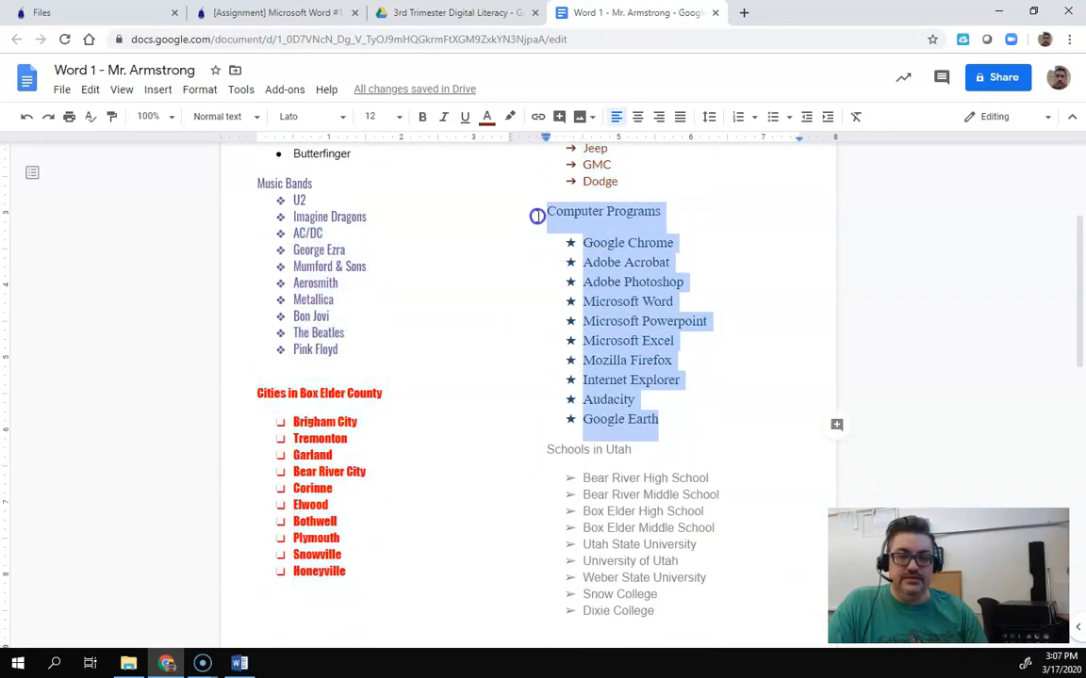
{"action": "left_click", "coordinate": [399, 116]}
{"action": "left_click", "coordinate": [375, 239]}
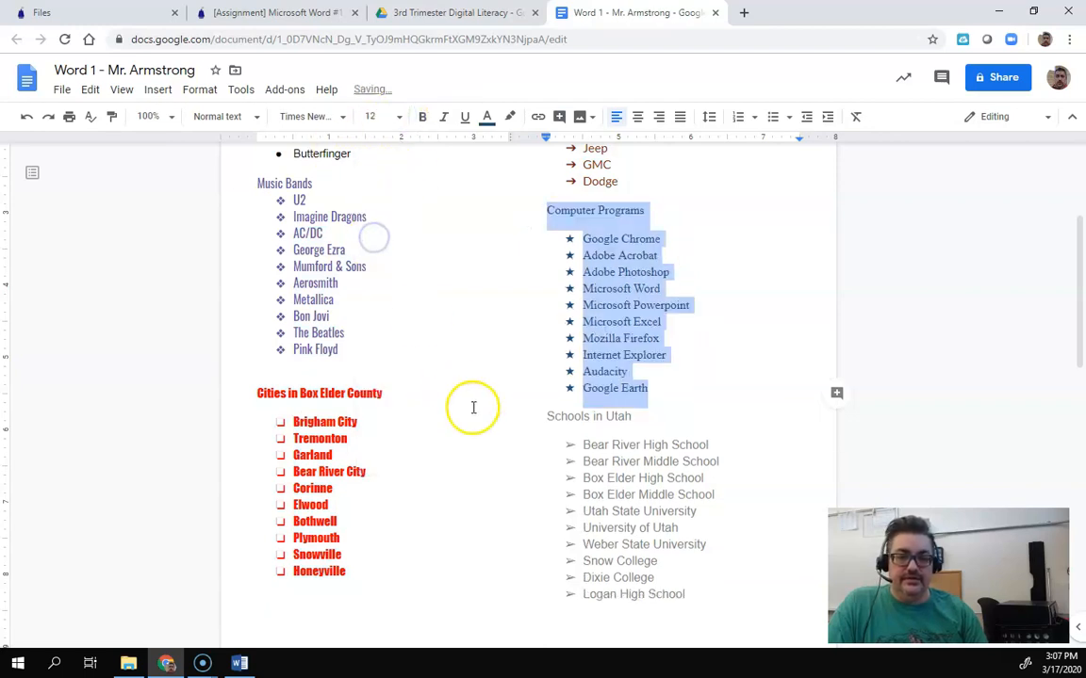
Step: Review the two-column category lists against the Part 1 directions on the assignment page
{"action": "scroll", "coordinate": [472, 408], "scroll_direction": "down", "scroll_amount": 2}
{"action": "scroll", "coordinate": [472, 409], "scroll_direction": "up", "scroll_amount": 5}
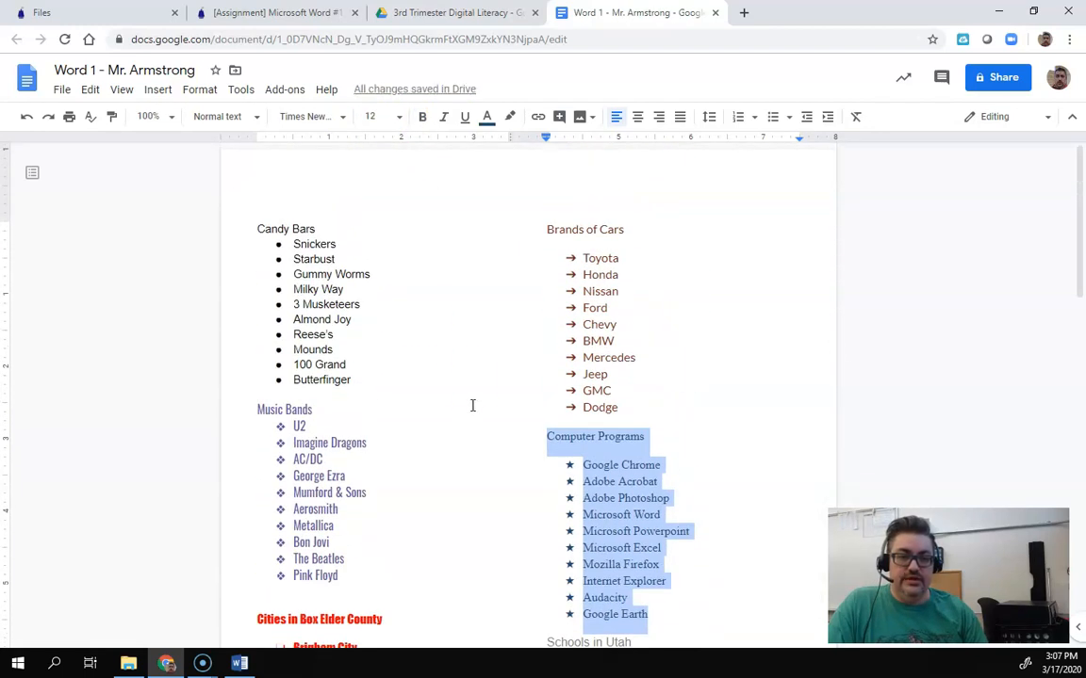
{"action": "scroll", "coordinate": [467, 375], "scroll_direction": "down", "scroll_amount": 3}
{"action": "left_click", "coordinate": [407, 402]}
{"action": "scroll", "coordinate": [408, 450], "scroll_direction": "down", "scroll_amount": 5}
{"action": "scroll", "coordinate": [407, 451], "scroll_direction": "up", "scroll_amount": 8}
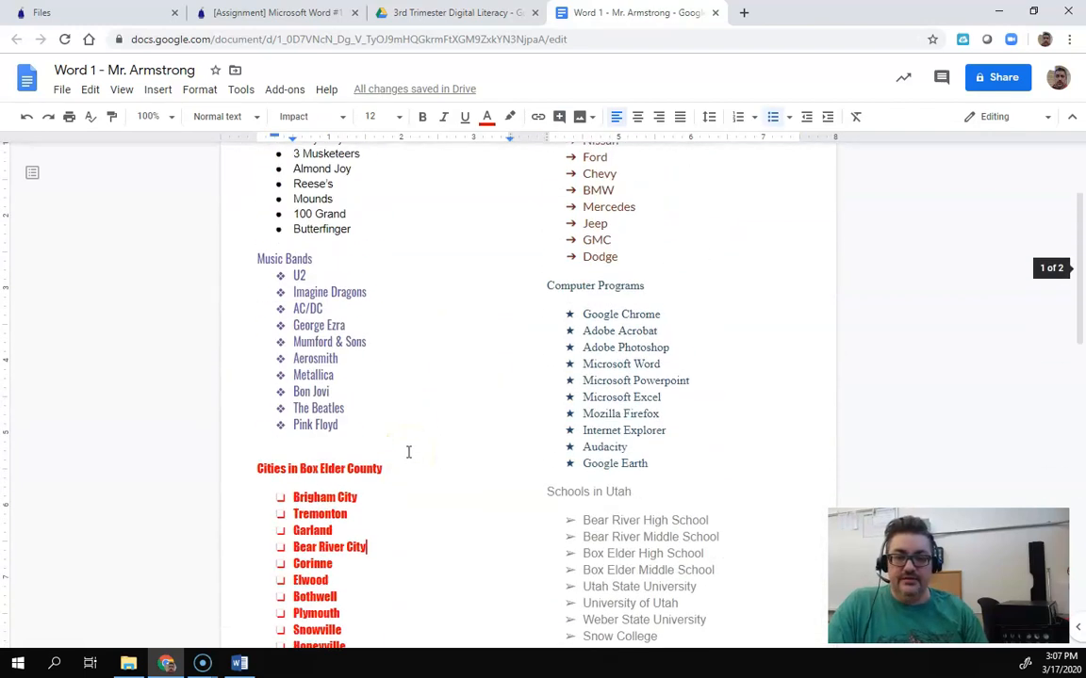
{"action": "left_click", "coordinate": [263, 16]}
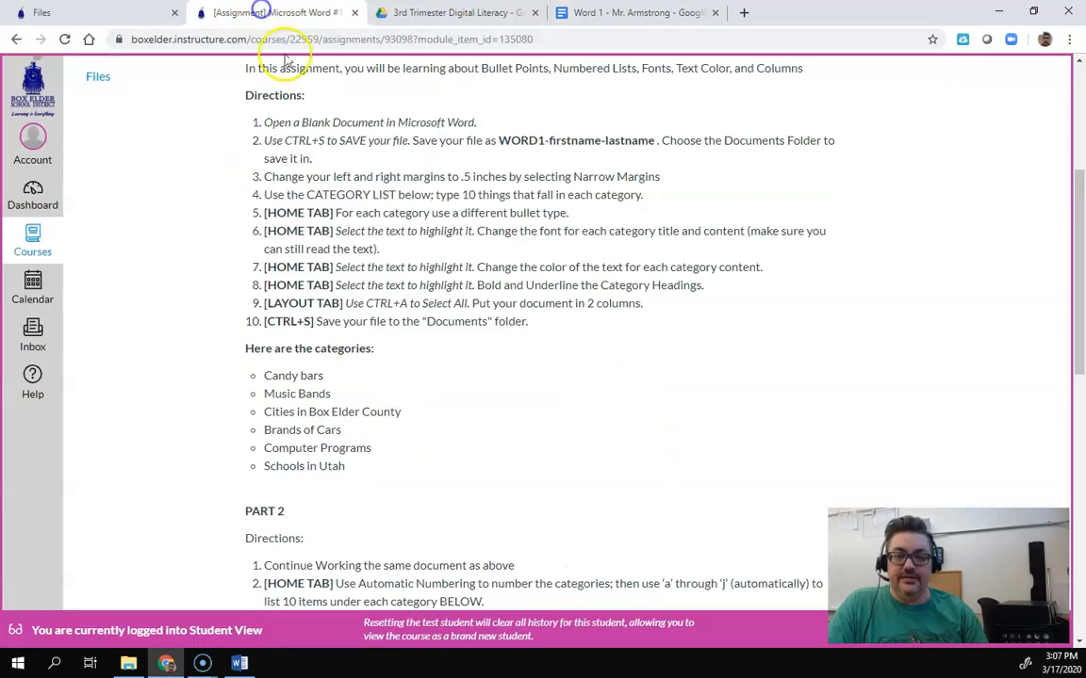
{"action": "left_click", "coordinate": [601, 15]}
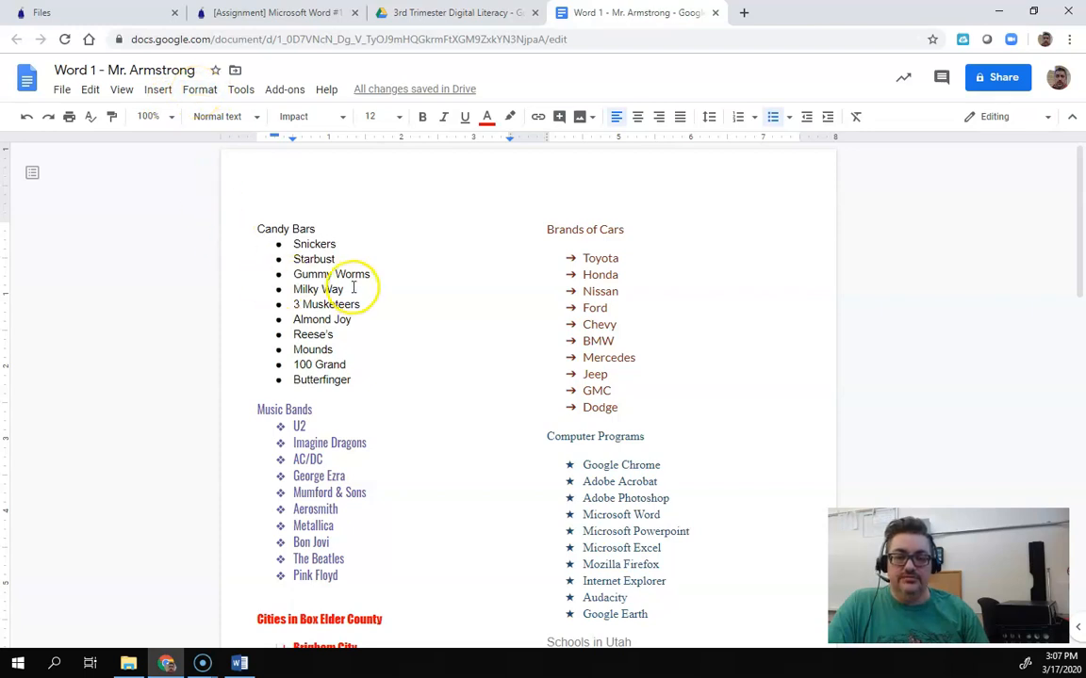
{"action": "scroll", "coordinate": [352, 285], "scroll_direction": "down", "scroll_amount": 3}
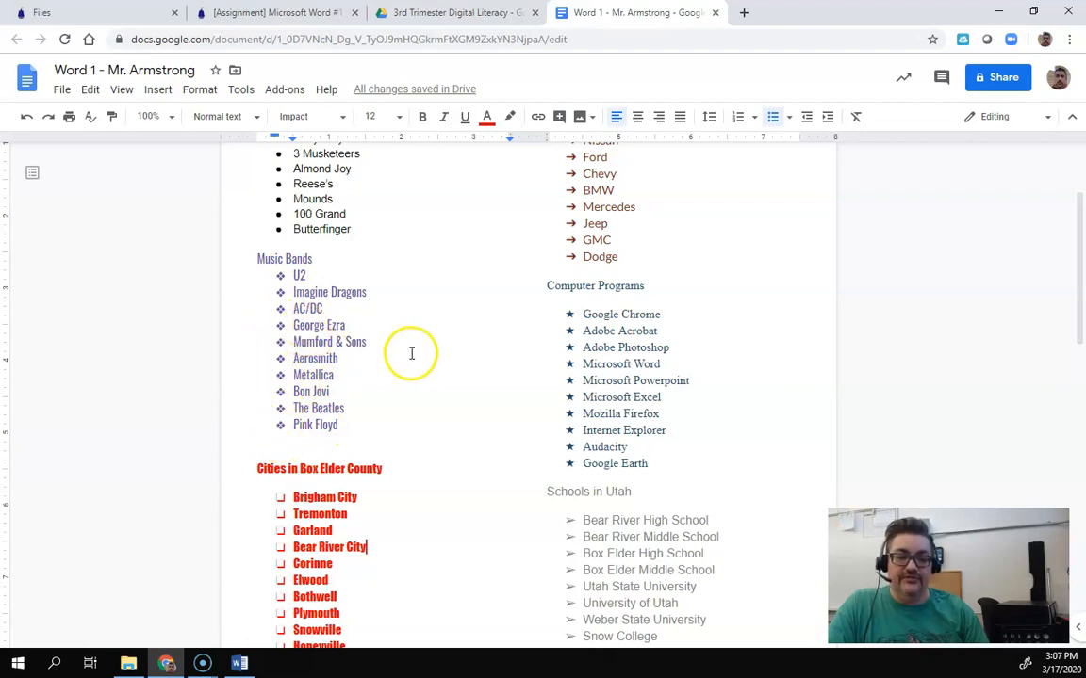
{"action": "scroll", "coordinate": [412, 352], "scroll_direction": "down", "scroll_amount": 3}
{"action": "scroll", "coordinate": [411, 355], "scroll_direction": "up", "scroll_amount": 1}
{"action": "scroll", "coordinate": [412, 353], "scroll_direction": "up", "scroll_amount": 3}
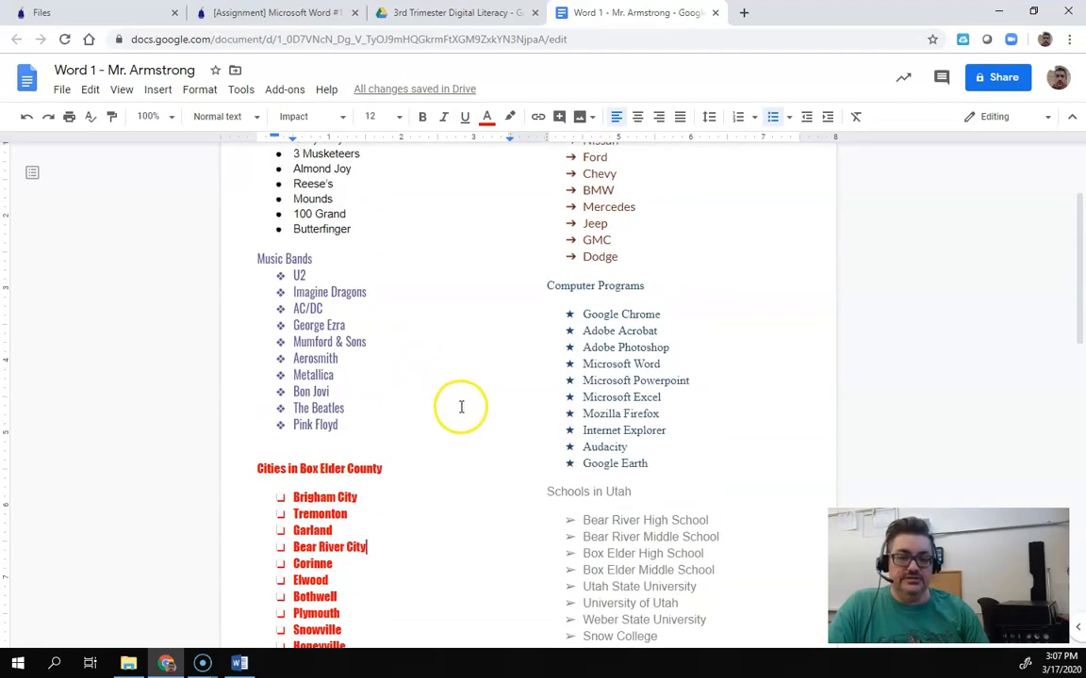
{"action": "scroll", "coordinate": [460, 407], "scroll_direction": "up", "scroll_amount": 2}
{"action": "scroll", "coordinate": [461, 408], "scroll_direction": "down", "scroll_amount": 6}
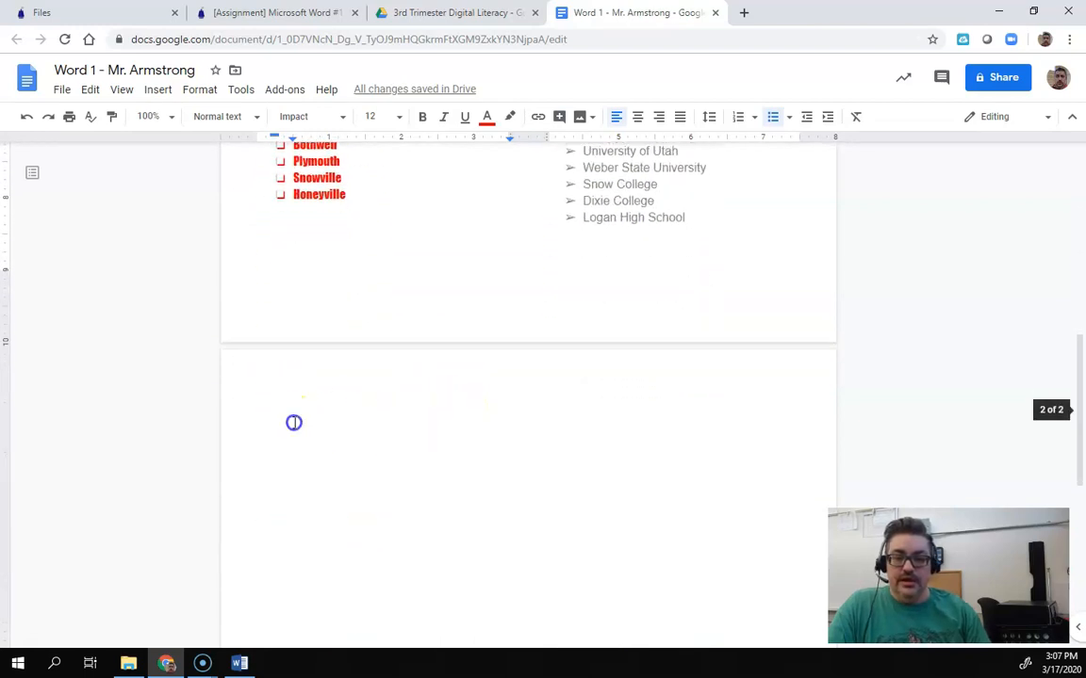
Step: Read the Part 2 directions and its category list on the assignment page
{"action": "left_click", "coordinate": [293, 423]}
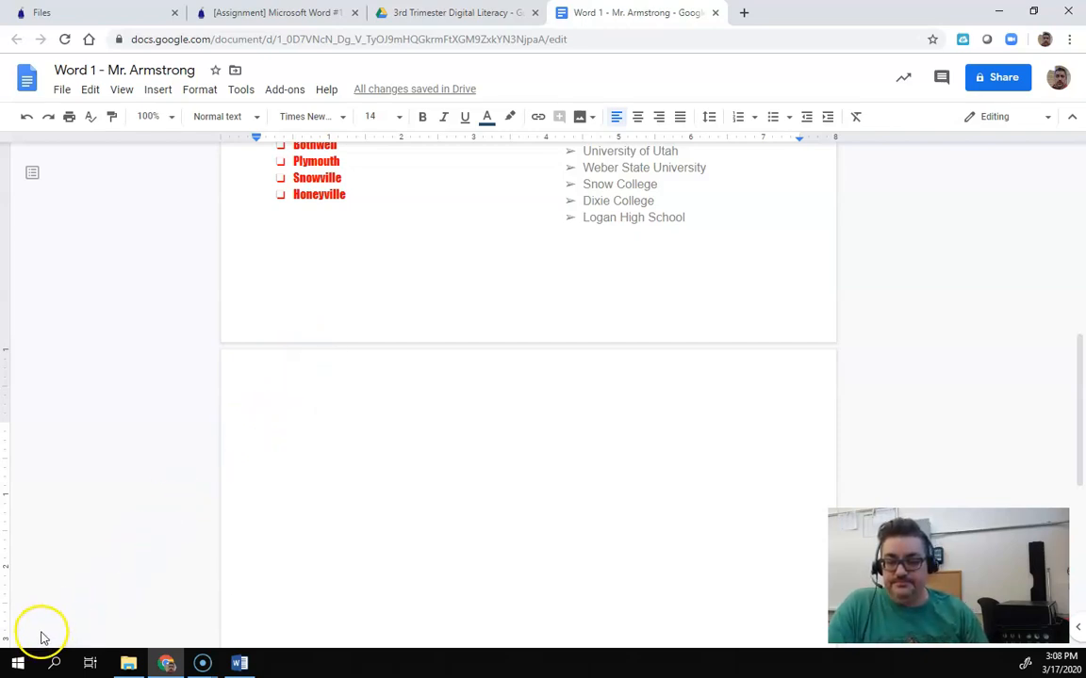
{"action": "left_click", "coordinate": [283, 13]}
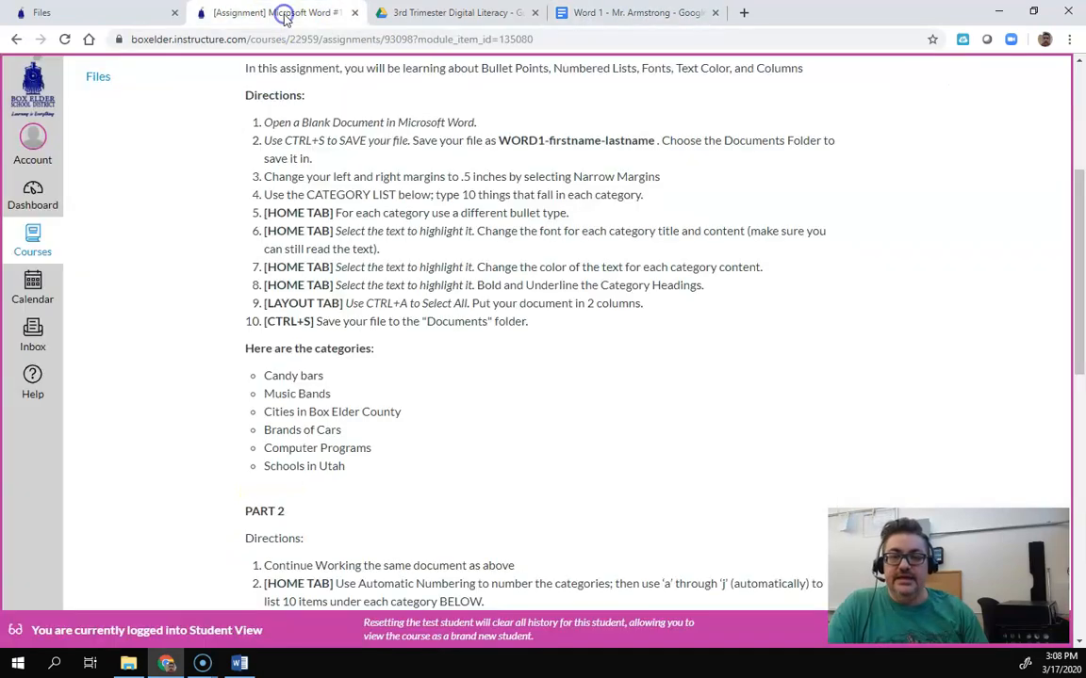
{"action": "scroll", "coordinate": [431, 369], "scroll_direction": "down", "scroll_amount": 4}
{"action": "scroll", "coordinate": [434, 371], "scroll_direction": "down", "scroll_amount": 3}
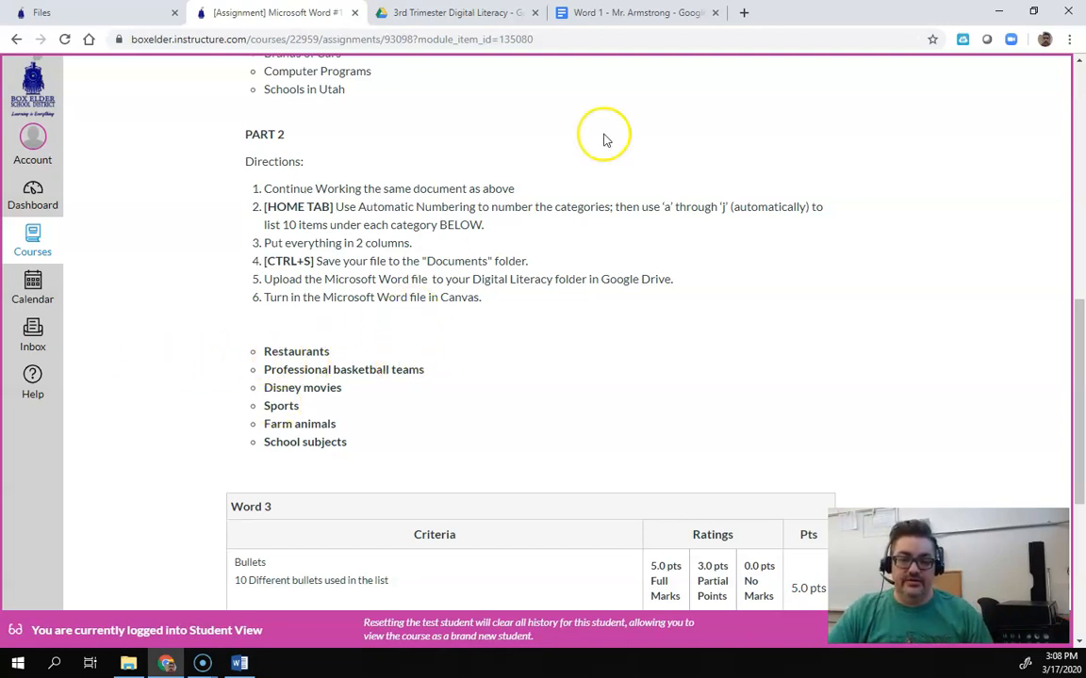
Step: Add the heading Restaurants at the start of the document's second page in Open Sans at size 12
{"action": "left_click", "coordinate": [619, 14]}
{"action": "left_click", "coordinate": [457, 372]}
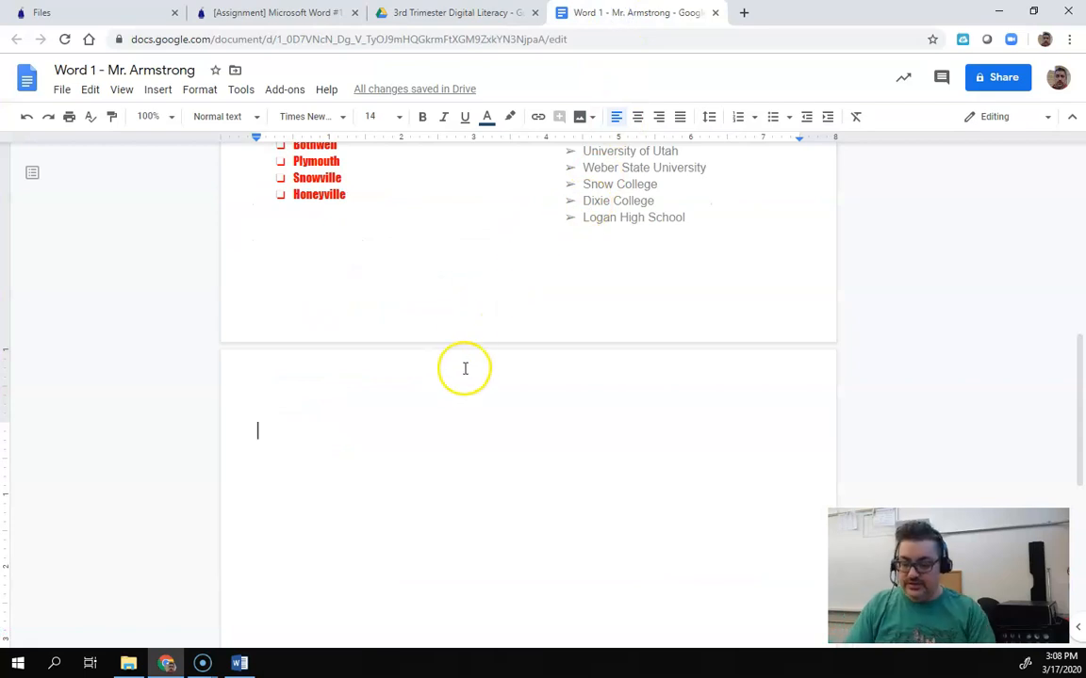
{"action": "type", "text": "Re"}
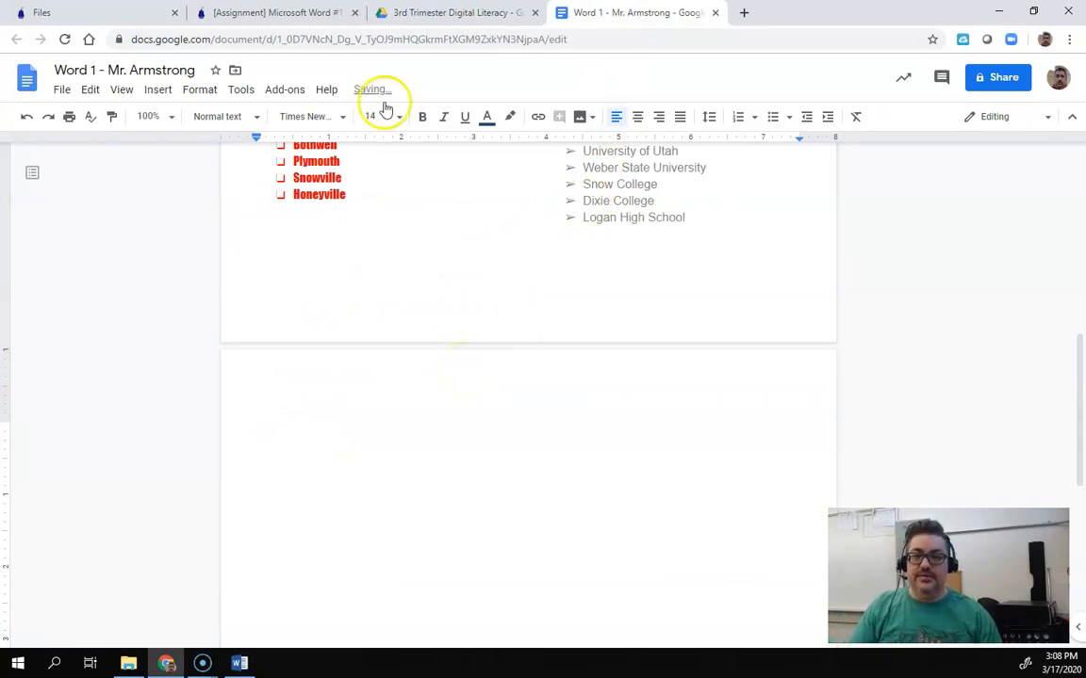
{"action": "left_click", "coordinate": [334, 116]}
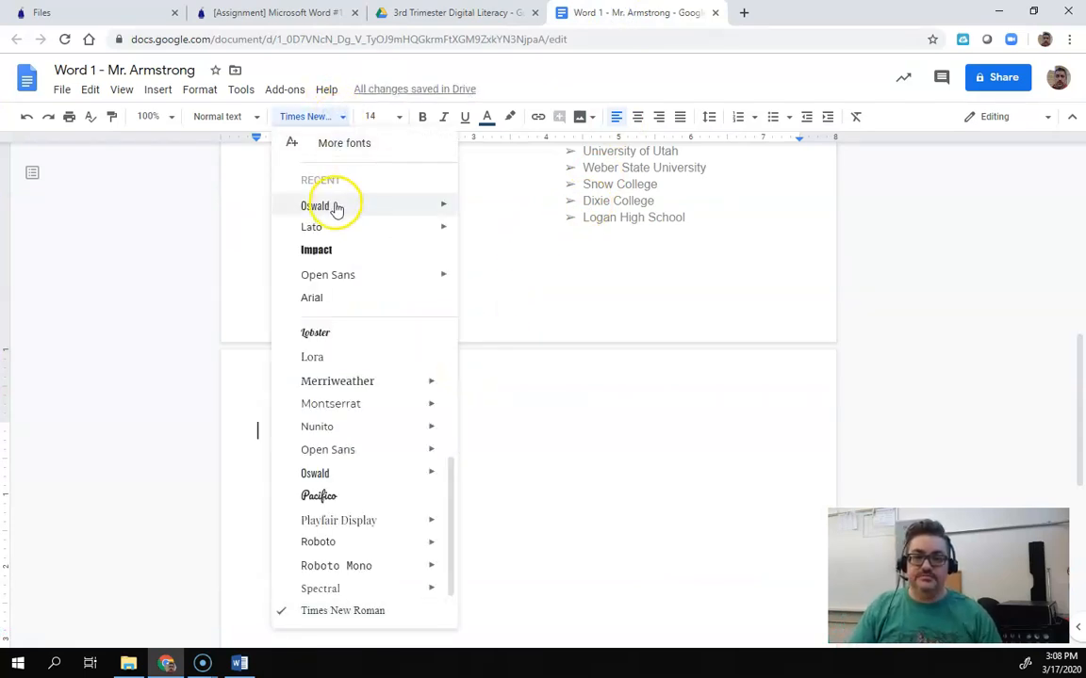
{"action": "left_click", "coordinate": [329, 275]}
{"action": "left_click", "coordinate": [399, 115]}
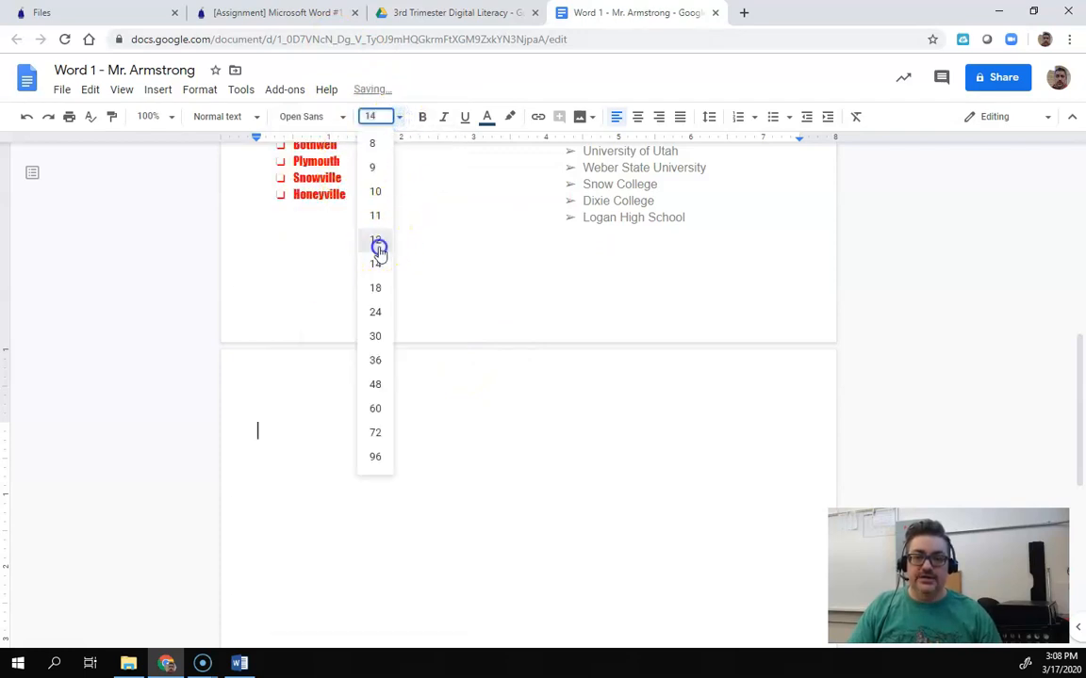
{"action": "left_click", "coordinate": [377, 241]}
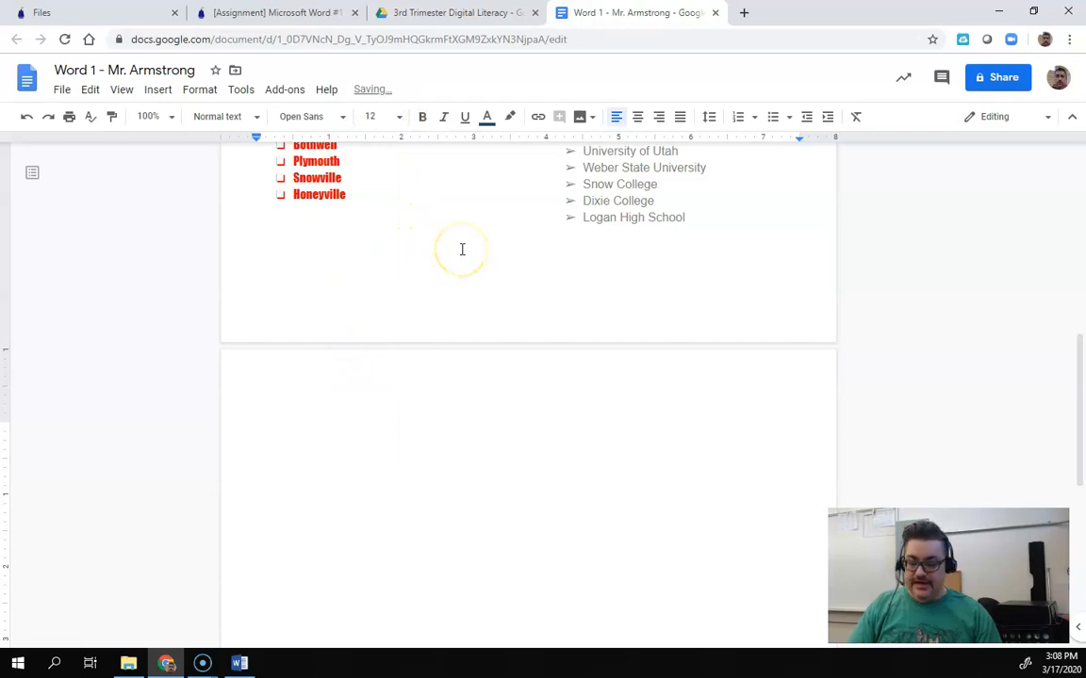
{"action": "type", "text": "Restaurants"}
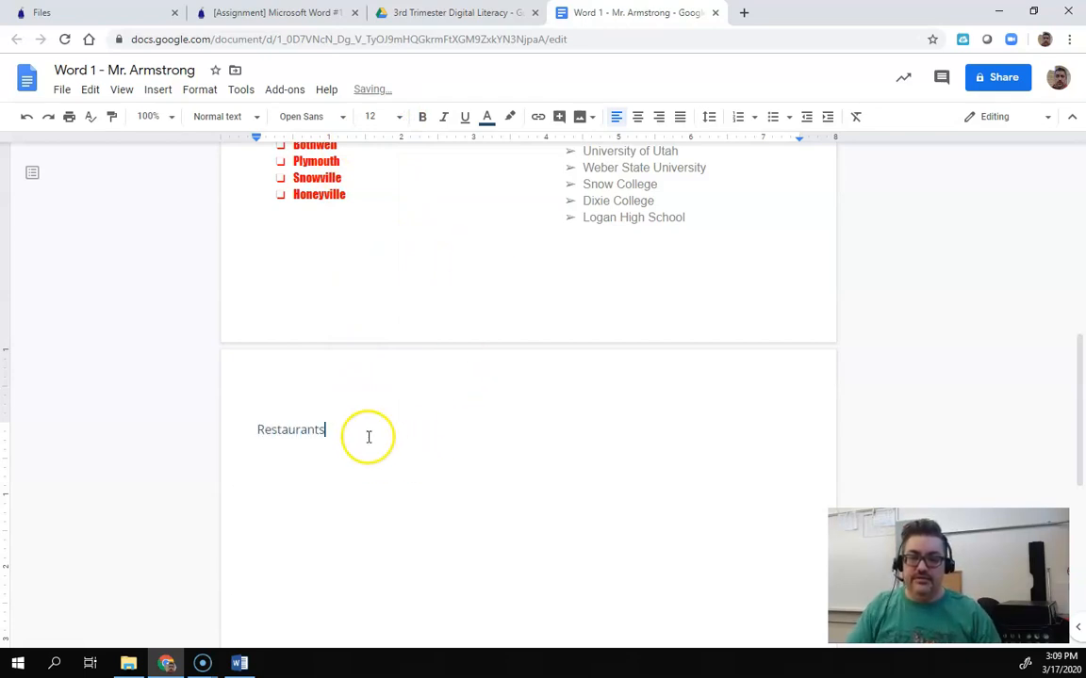
Step: Change the text color of the Restaurants heading to black
{"action": "left_click_drag", "start_coordinate": [365, 435], "coordinate": [220, 424]}
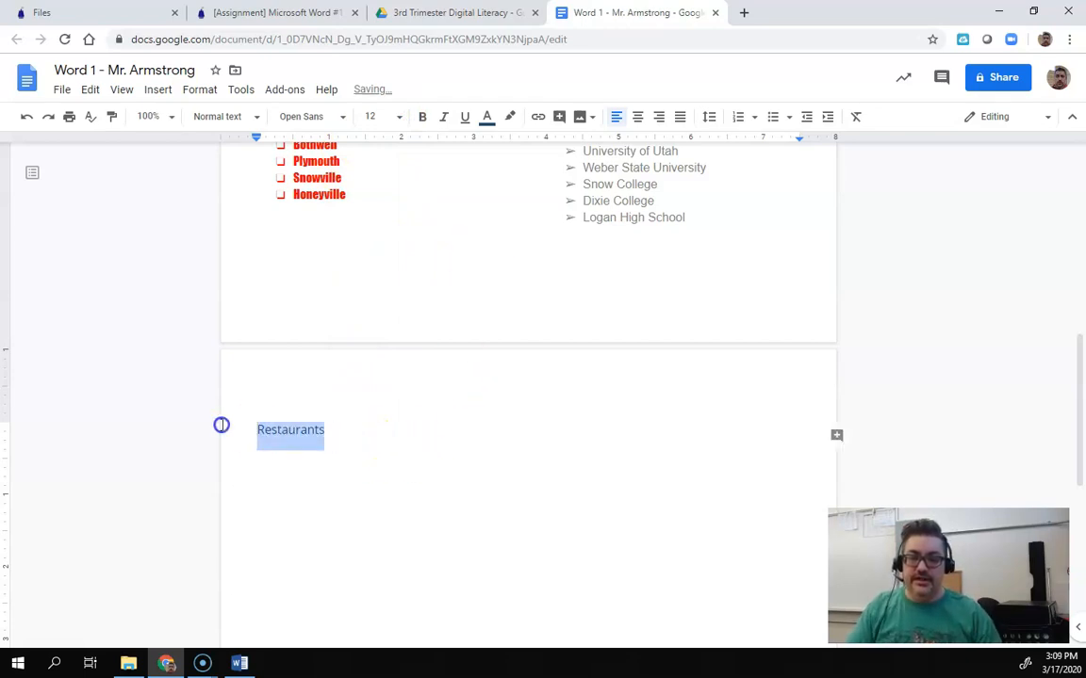
{"action": "left_click", "coordinate": [486, 116]}
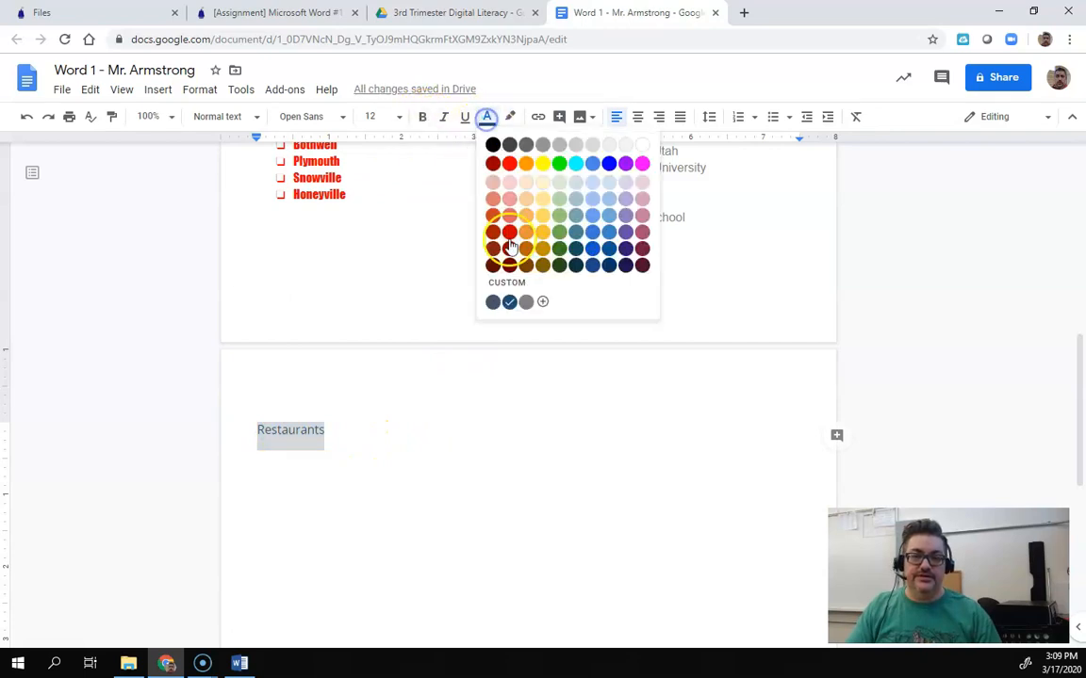
{"action": "left_click", "coordinate": [491, 148]}
Step: Enter Chick-Fil-A on a new line below the Restaurants heading
{"action": "left_click", "coordinate": [291, 467]}
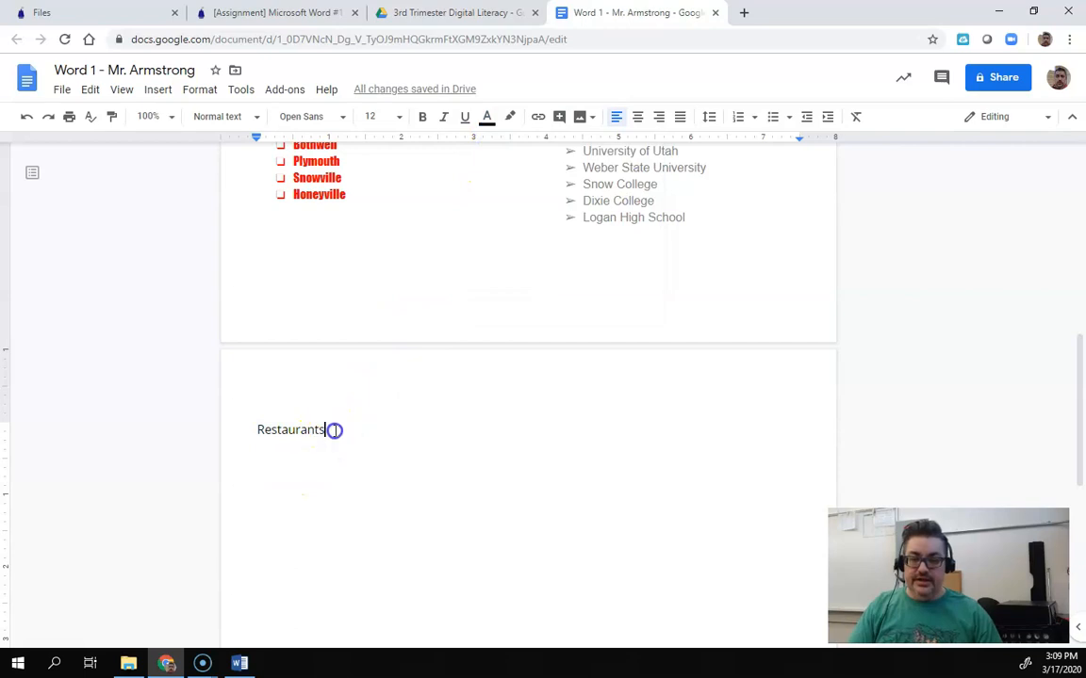
{"action": "scroll", "coordinate": [339, 419], "scroll_direction": "down", "scroll_amount": 3}
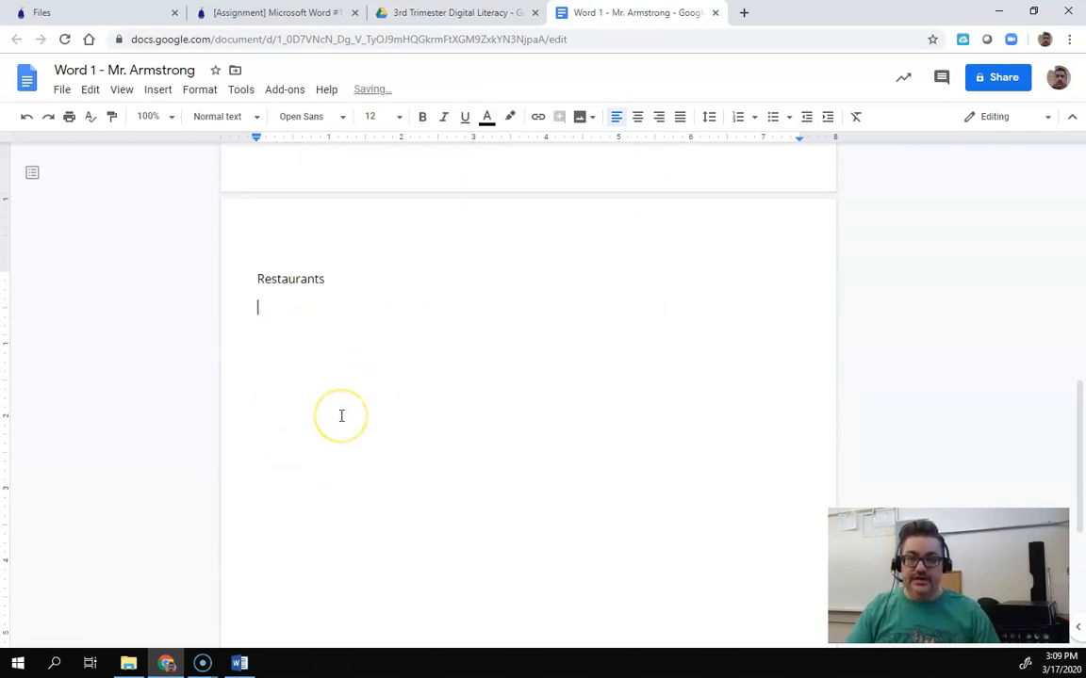
{"action": "type", "text": "Chick-Fil-A"}
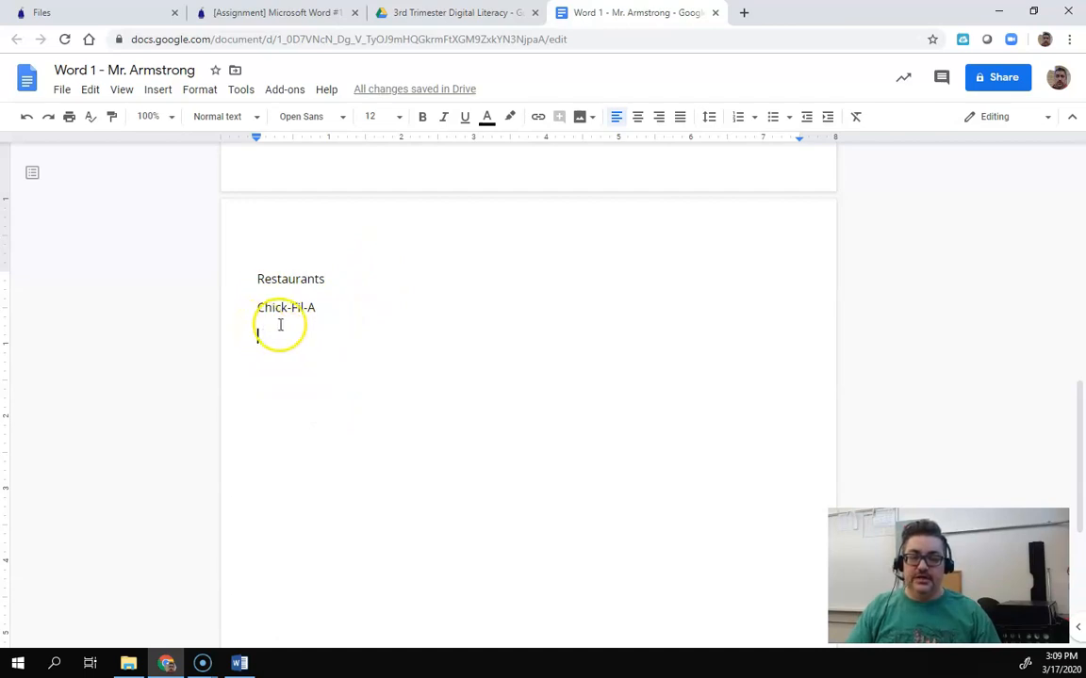
Step: Switch to Word and check the restaurant names and lettered lists on page 2 of the finished example document
{"action": "left_click", "coordinate": [247, 671]}
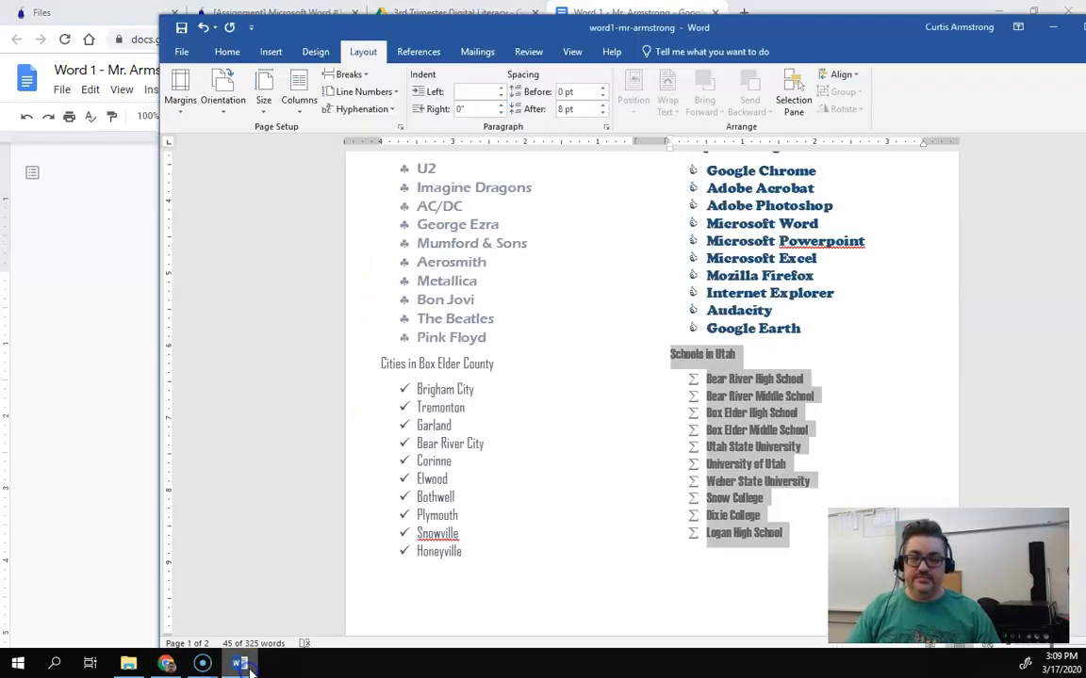
{"action": "scroll", "coordinate": [472, 449], "scroll_direction": "up", "scroll_amount": 2}
{"action": "scroll", "coordinate": [473, 451], "scroll_direction": "down", "scroll_amount": 8}
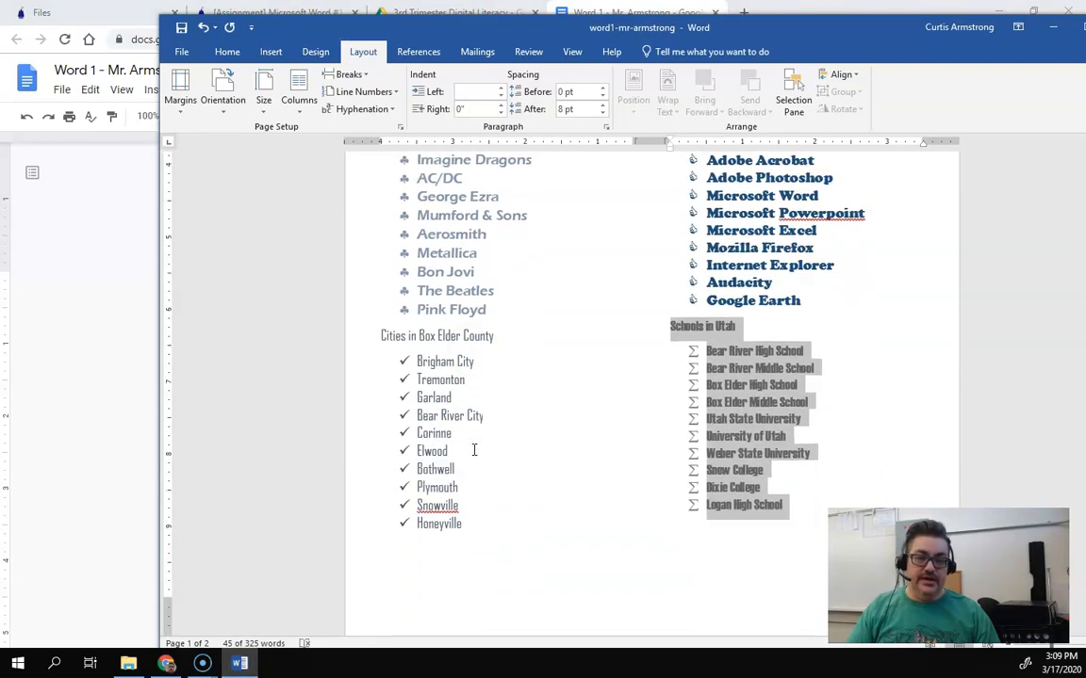
{"action": "scroll", "coordinate": [477, 446], "scroll_direction": "down", "scroll_amount": 1}
{"action": "scroll", "coordinate": [452, 377], "scroll_direction": "up", "scroll_amount": 1}
{"action": "left_click", "coordinate": [416, 279]}
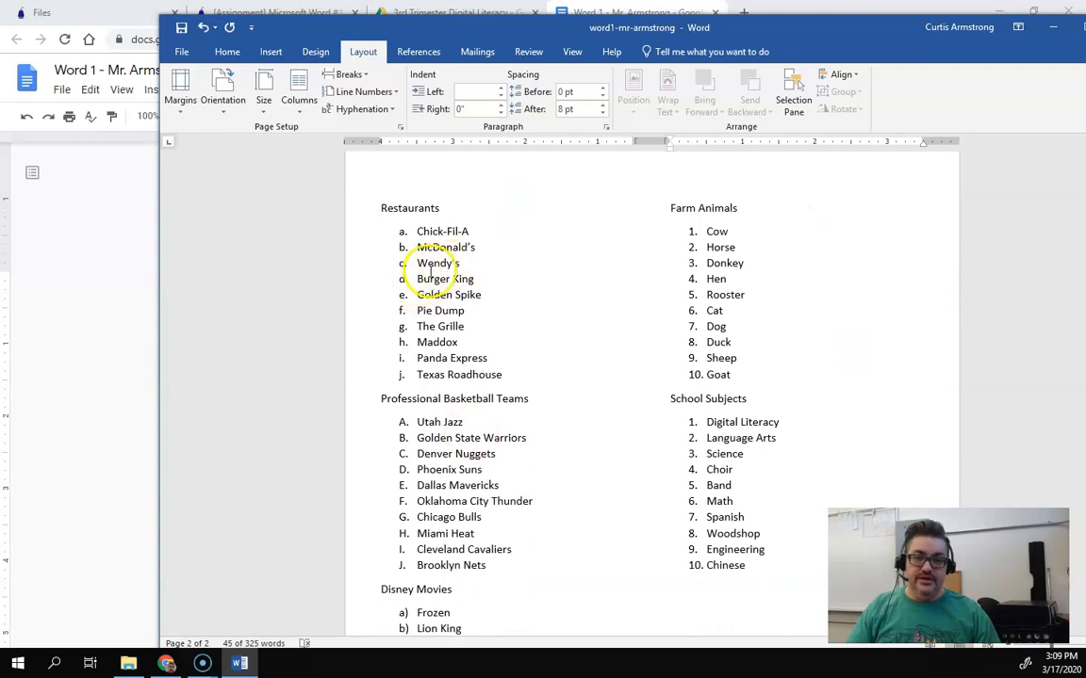
Step: Return to Google Docs and add Mc Donald's, Wendy's and Burger King on separate lines below Chick-Fil-A
{"action": "left_click", "coordinate": [141, 429]}
{"action": "left_click", "coordinate": [281, 318]}
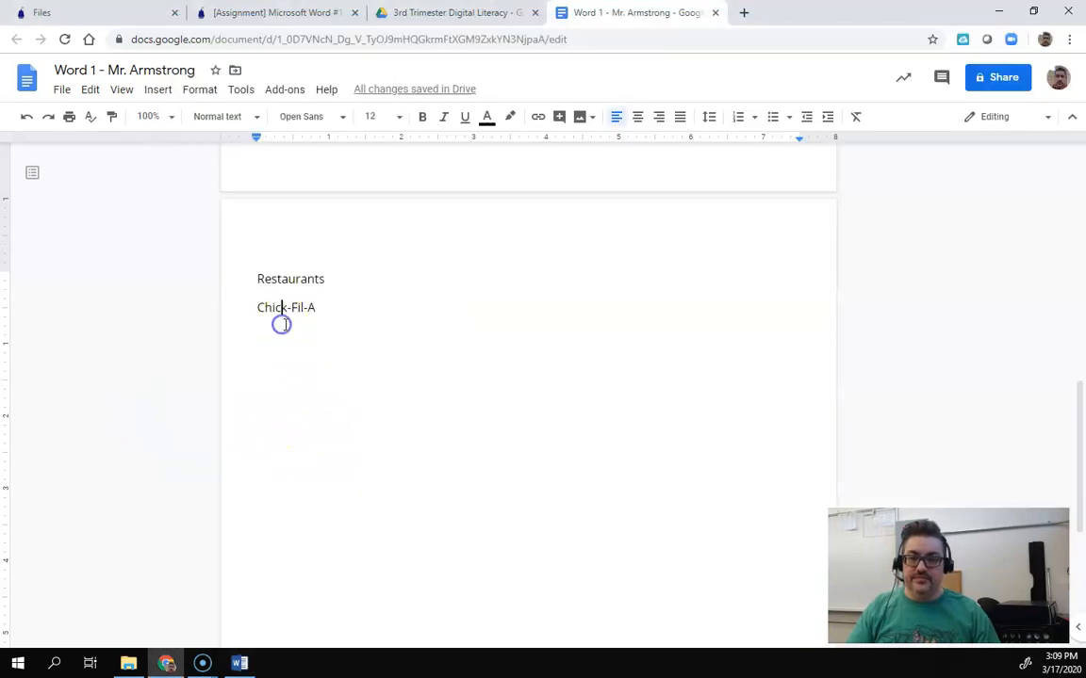
{"action": "key", "text": "Return"}
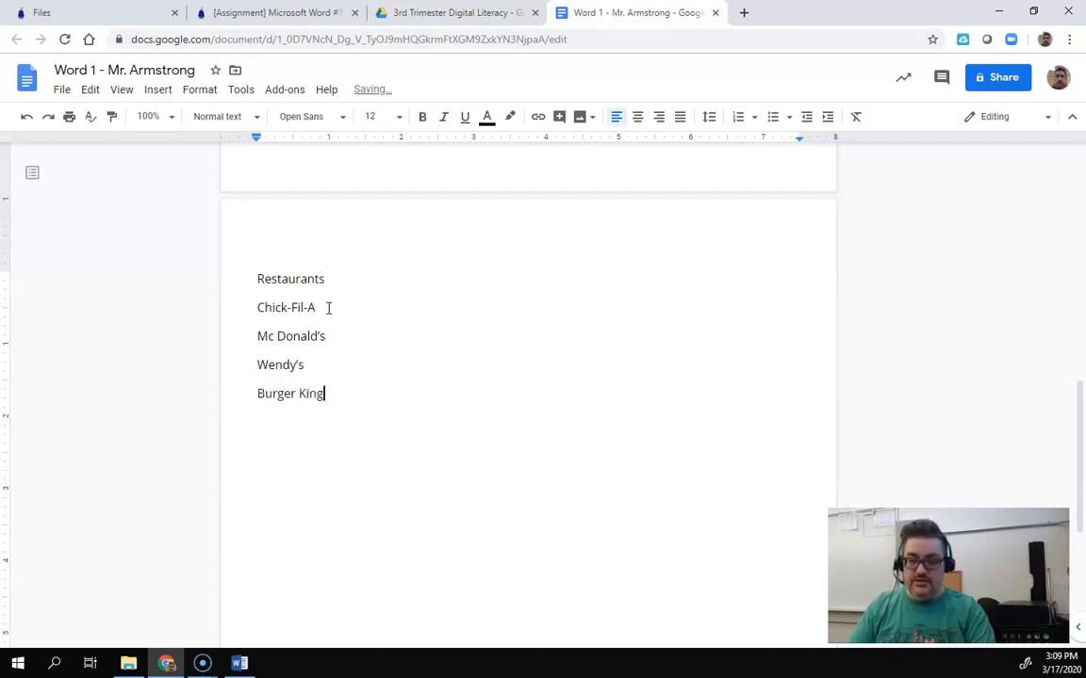
Step: Turn the four restaurants into a numbered list with the 1., a., i. style and add an empty fifth item
{"action": "left_click_drag", "start_coordinate": [255, 308], "coordinate": [324, 396]}
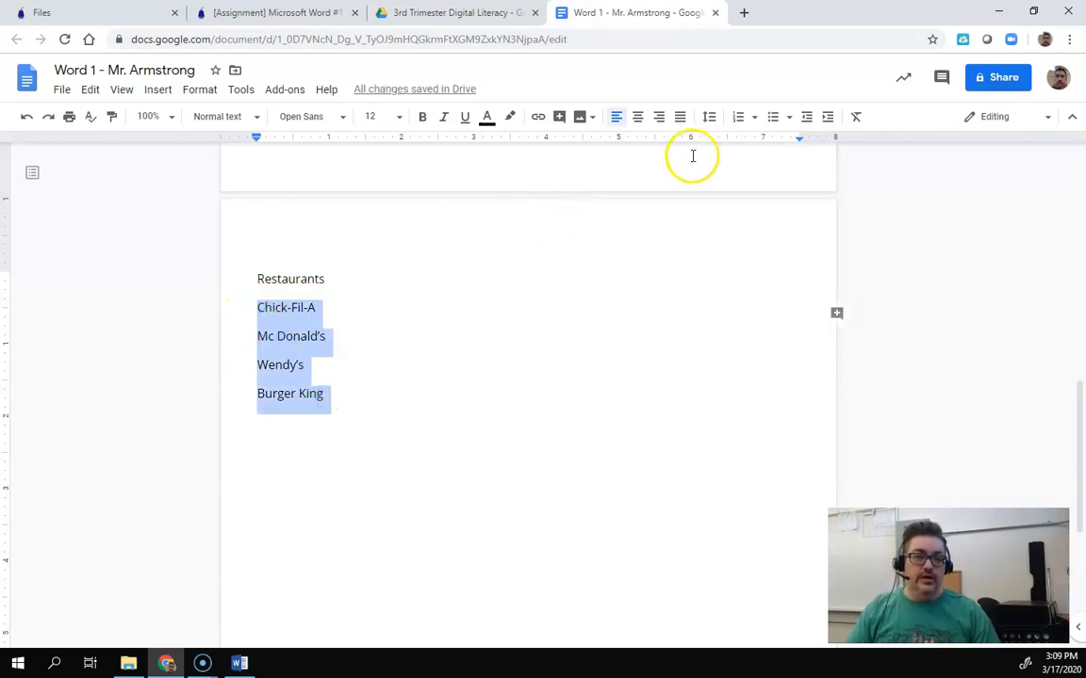
{"action": "left_click", "coordinate": [754, 117]}
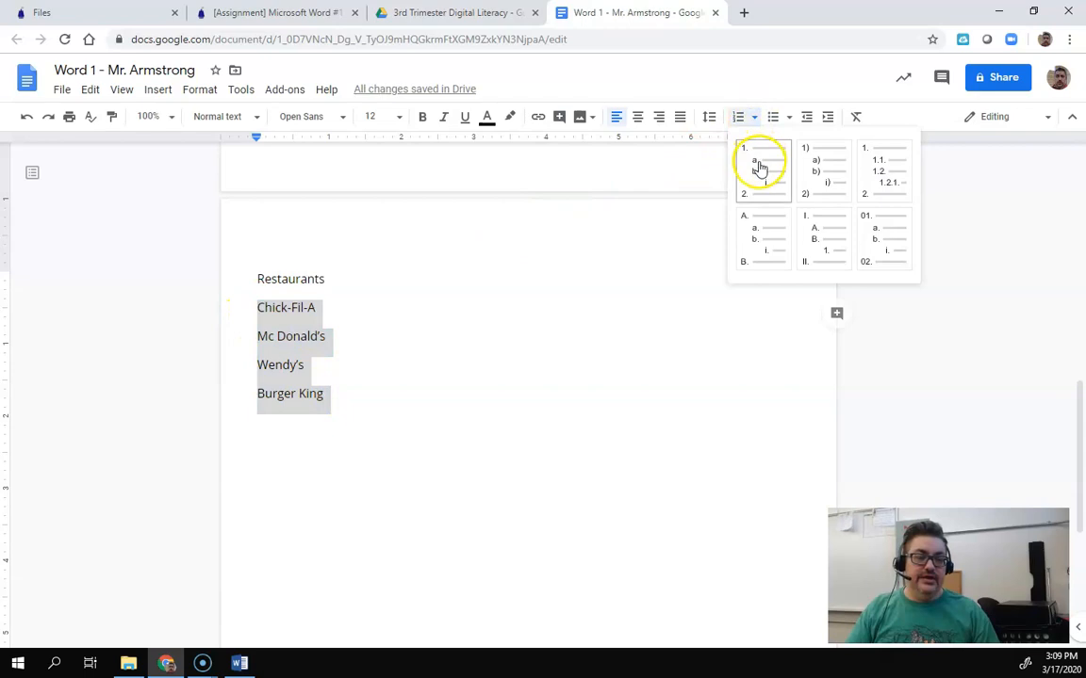
{"action": "left_click", "coordinate": [745, 181]}
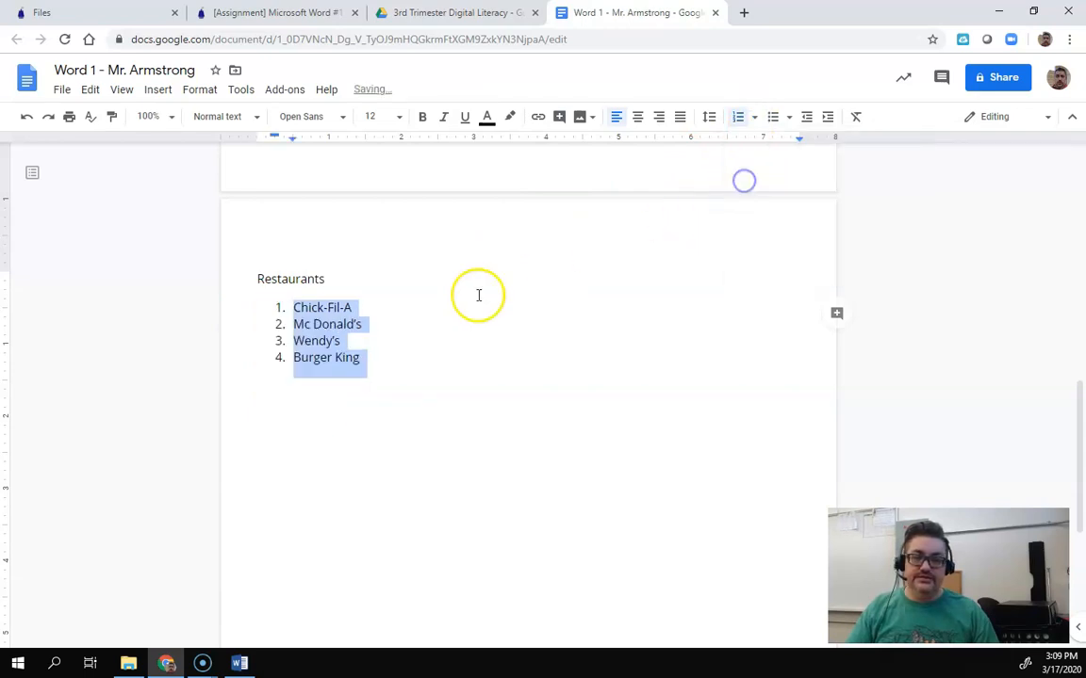
{"action": "left_click", "coordinate": [374, 363]}
{"action": "key", "text": "Return"}
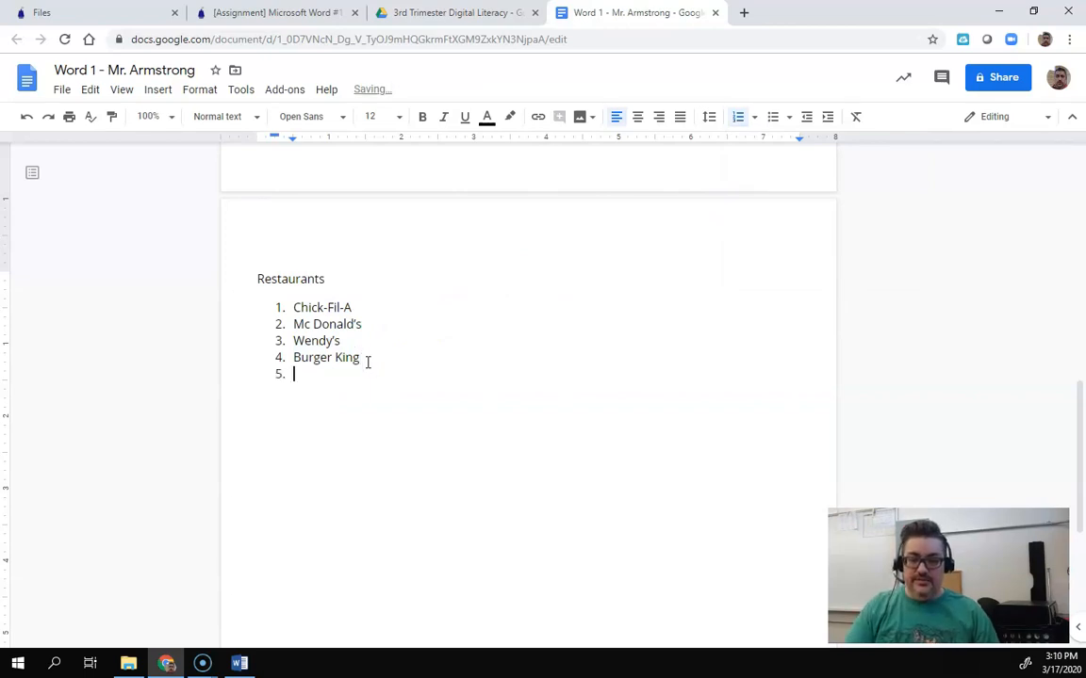
{"action": "left_click", "coordinate": [282, 399]}
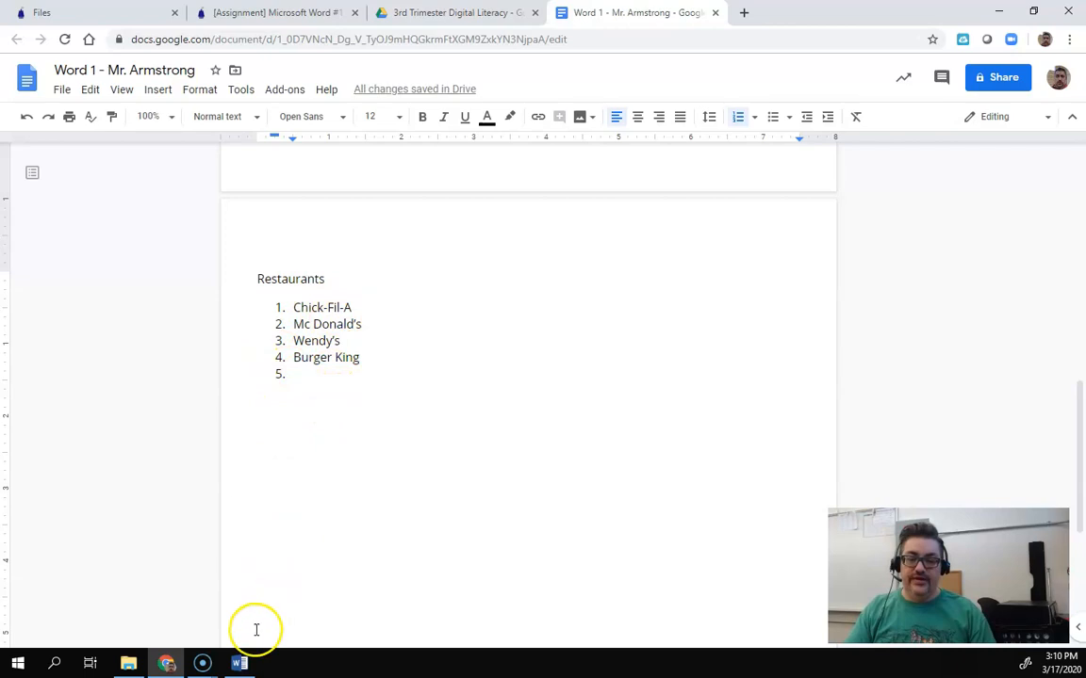
Step: Switch to Word and move the example document's window off this screen, clear of the Google Docs page
{"action": "left_click", "coordinate": [240, 662]}
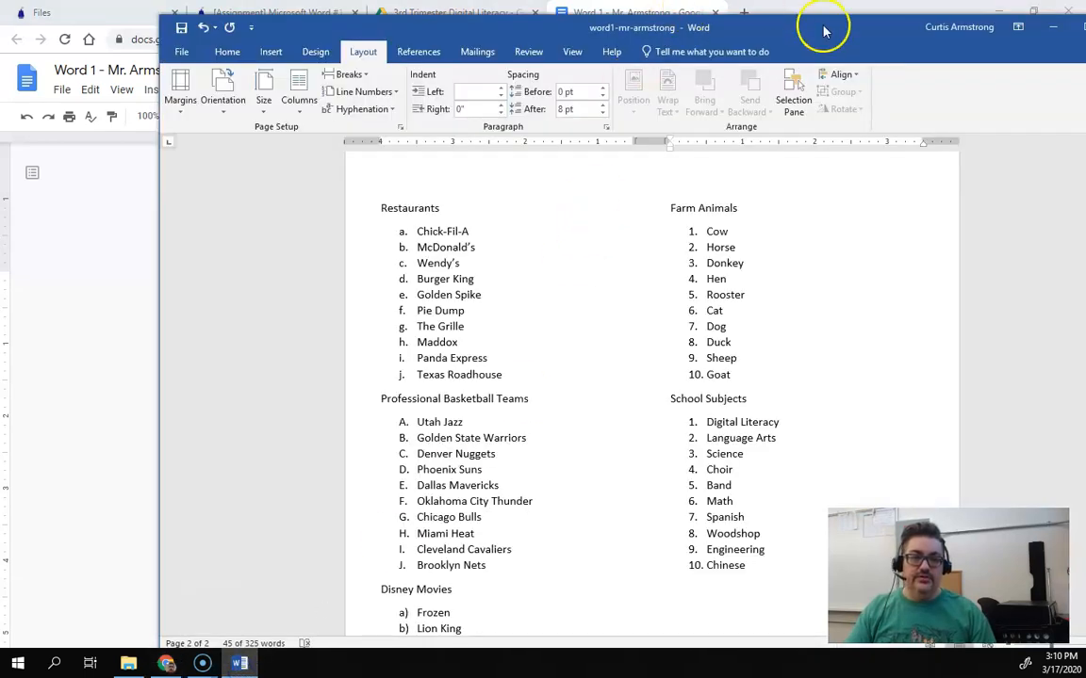
{"action": "left_click_drag", "start_coordinate": [824, 29], "coordinate": [0, 123]}
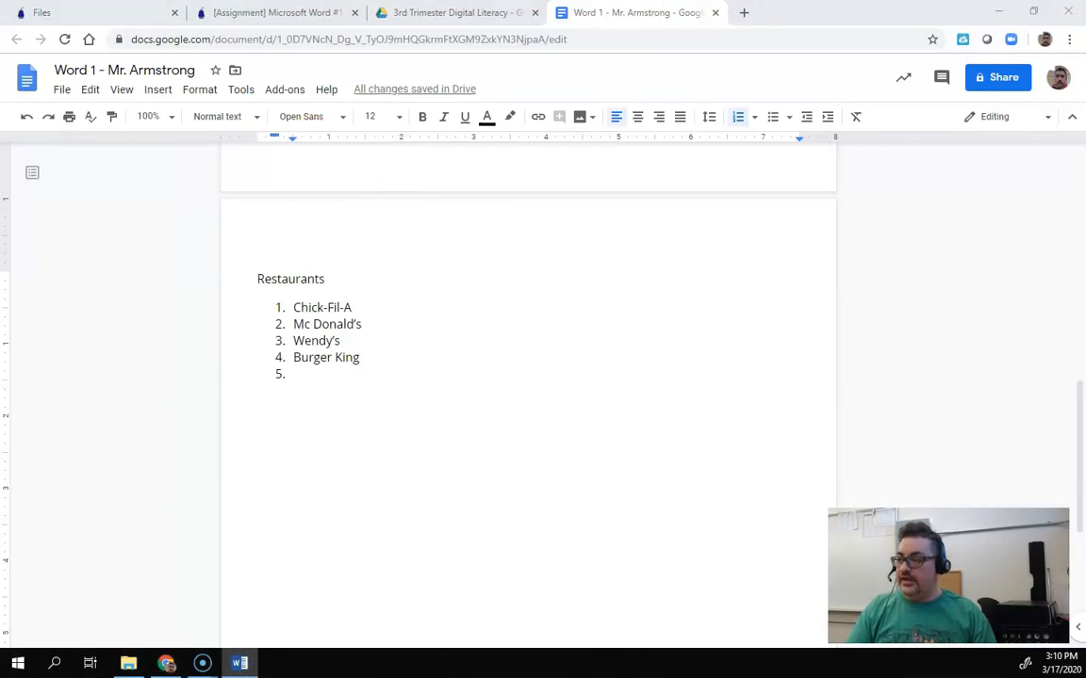
Step: Add Golden Spike, Pie Dump and The Grille as items 5 to 7 of the Restaurants list
{"action": "left_click", "coordinate": [296, 373]}
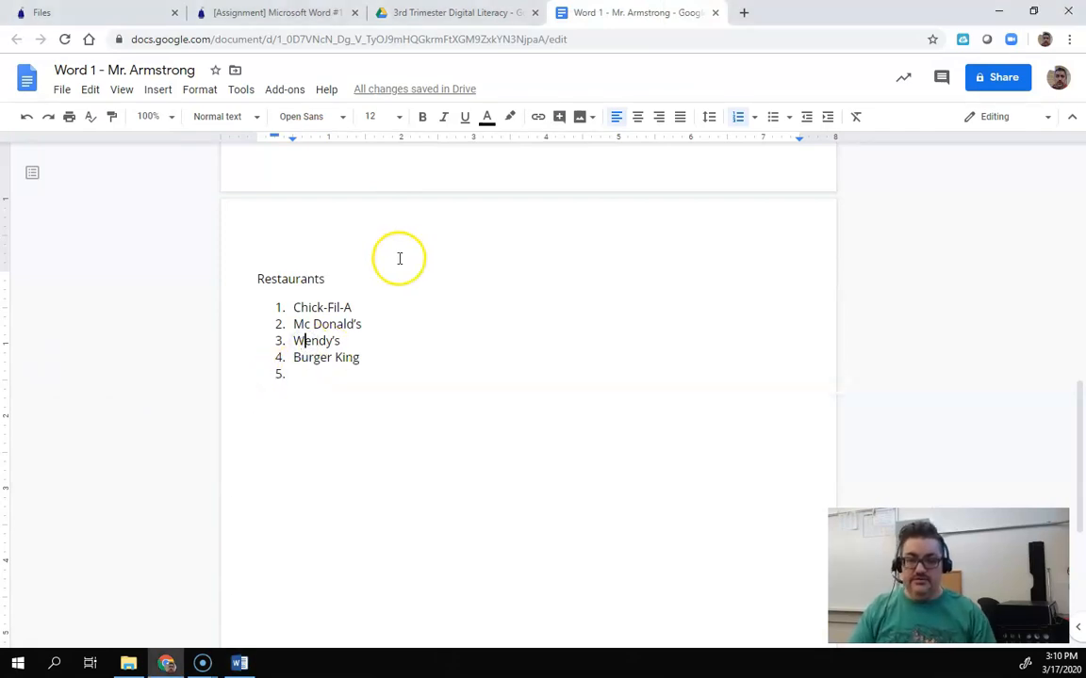
{"action": "type", "text": "Golden Spike"}
{"action": "key", "text": "Return"}
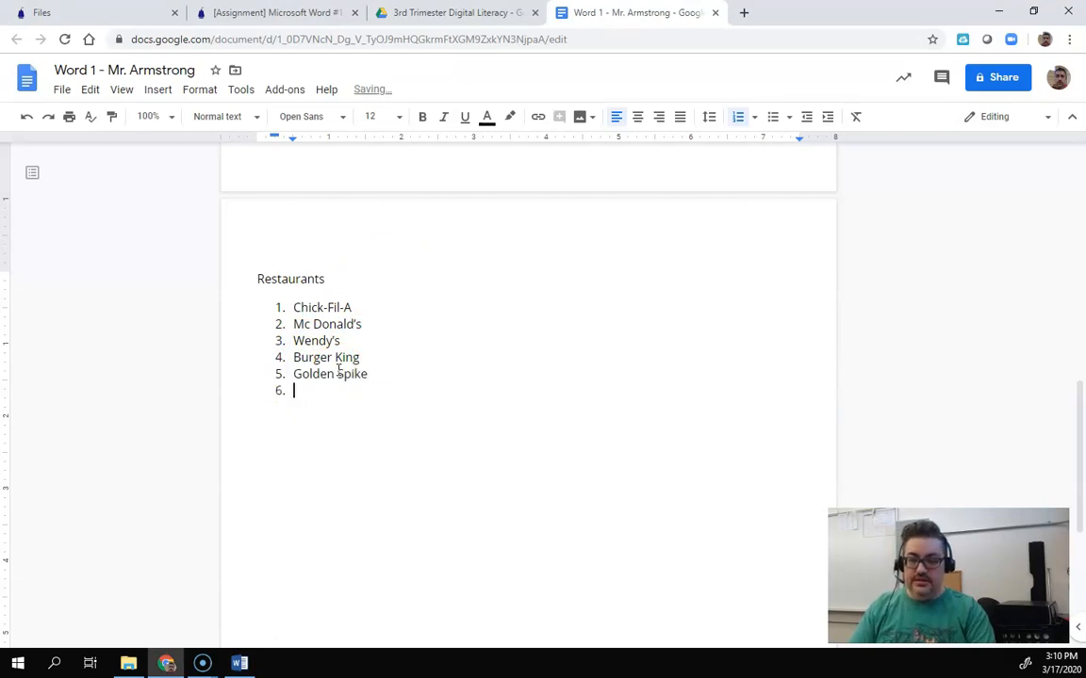
{"action": "type", "text": "Pi"}
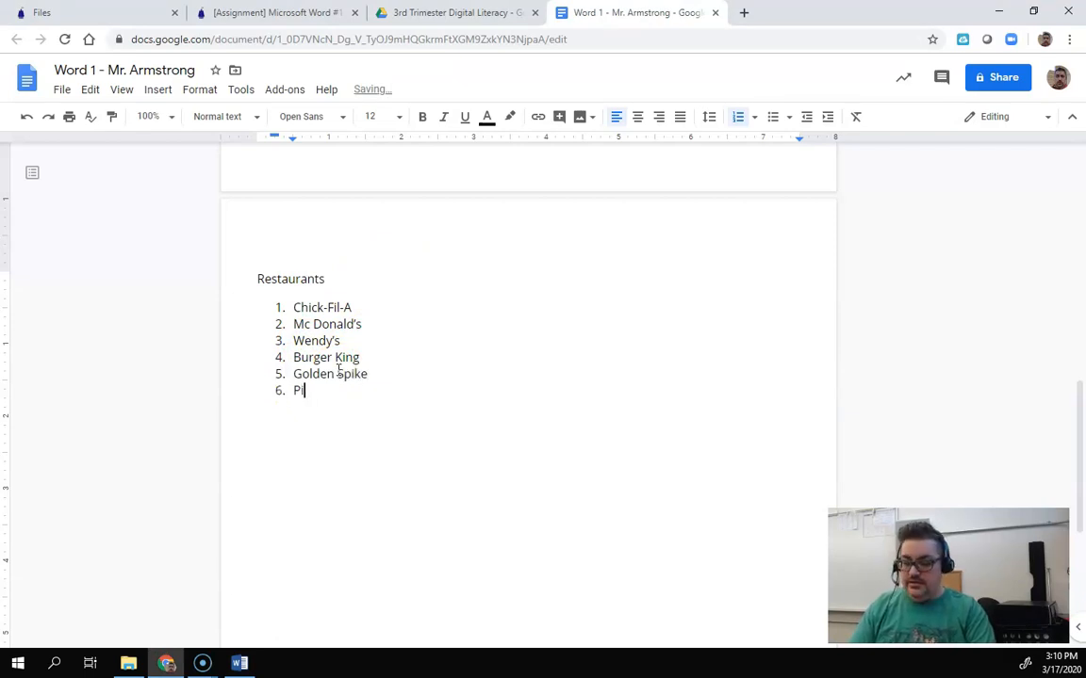
{"action": "type", "text": "e Dump"}
{"action": "key", "text": "Return"}
{"action": "type", "text": "The Grille"}
{"action": "key", "text": "Return"}
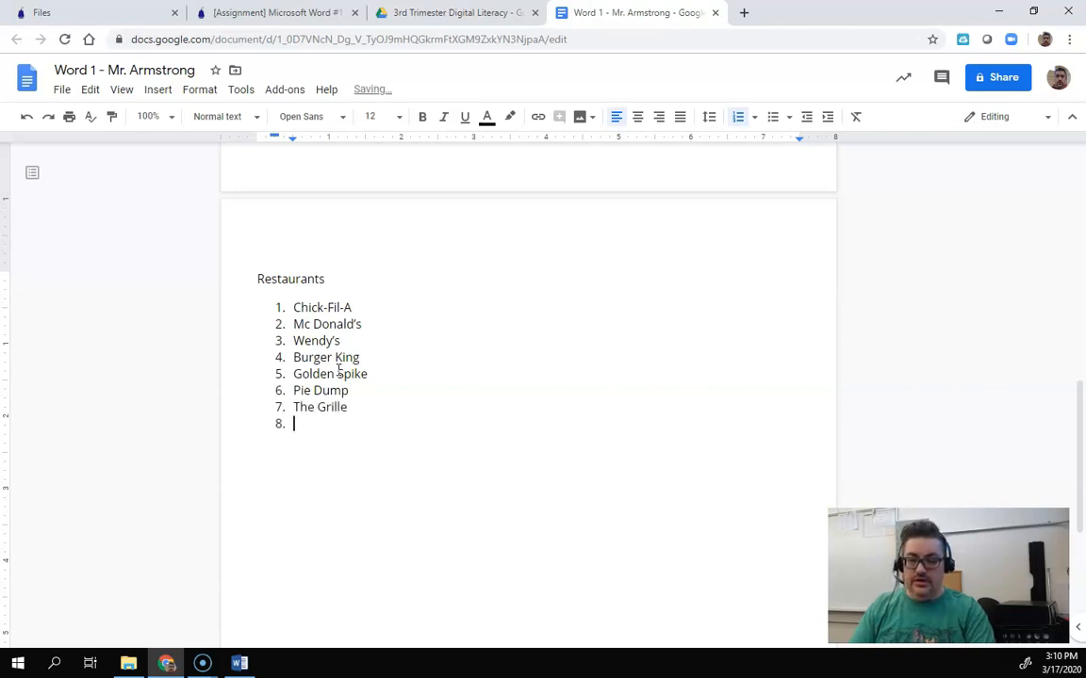
Step: Add Maddox, Panda Express and Texas Roadhouse as items 8 to 10 of the Restaurants list
{"action": "type", "text": "M"}
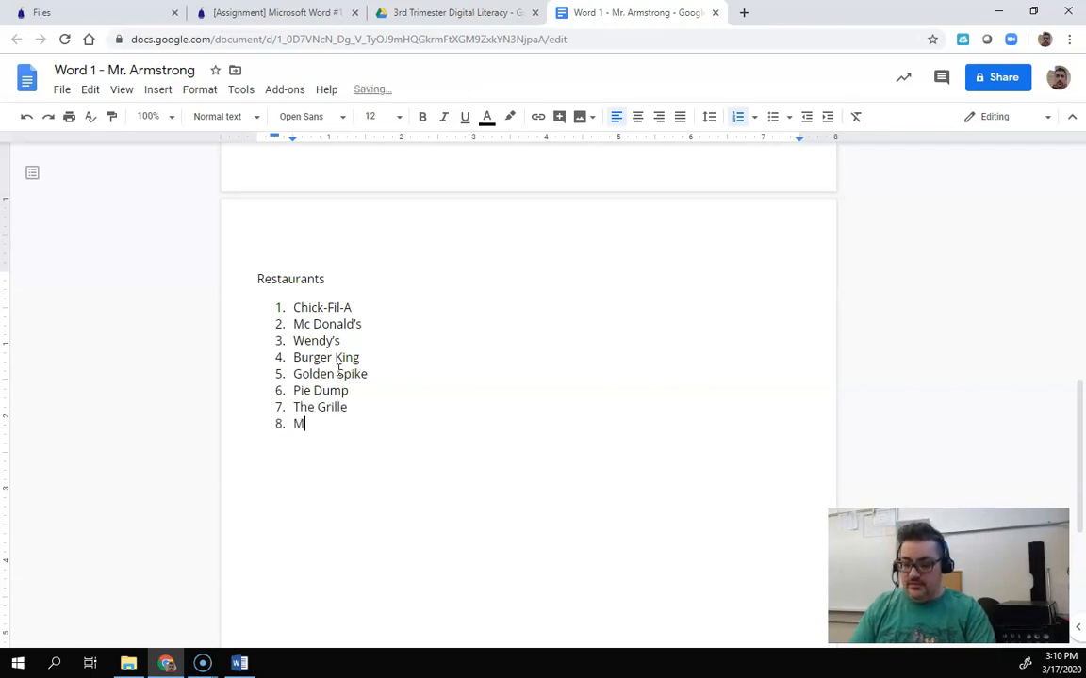
{"action": "type", "text": "addox"}
{"action": "key", "text": "Return"}
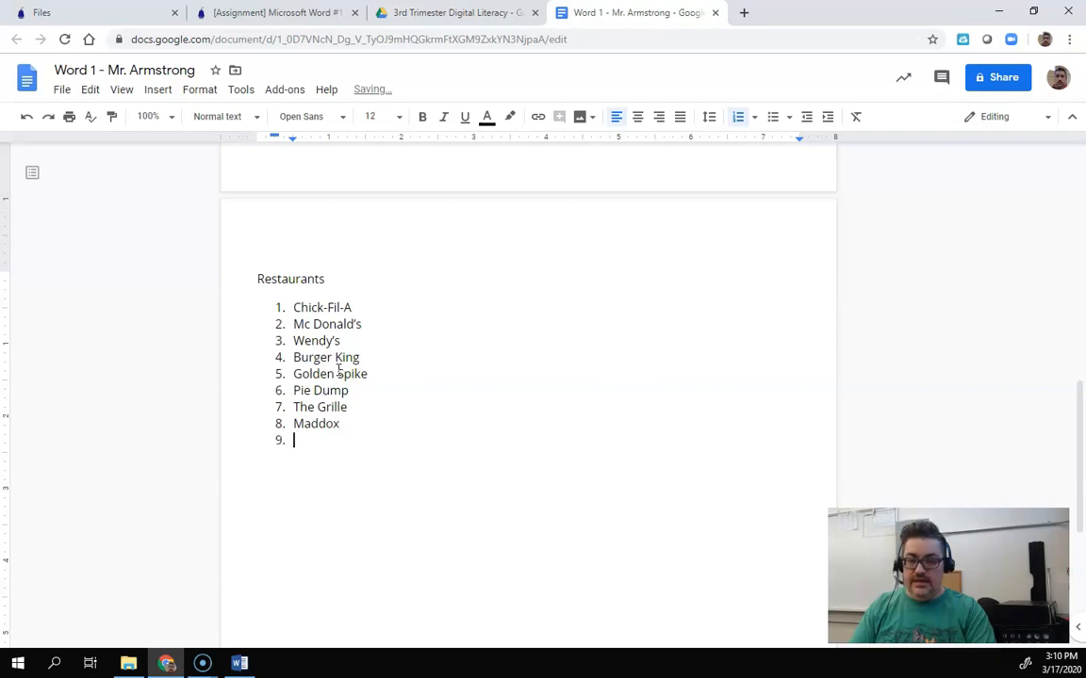
{"action": "type", "text": "Panda"}
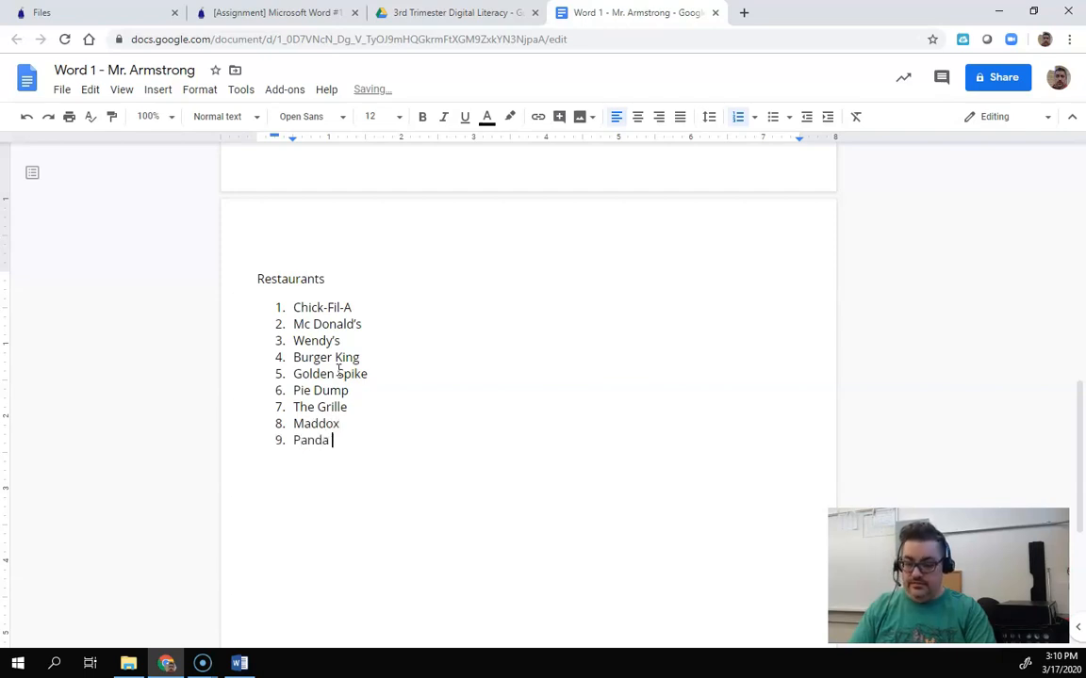
{"action": "type", "text": " Express"}
{"action": "key", "text": "Return"}
{"action": "type", "text": "Texas Roadhouse"}
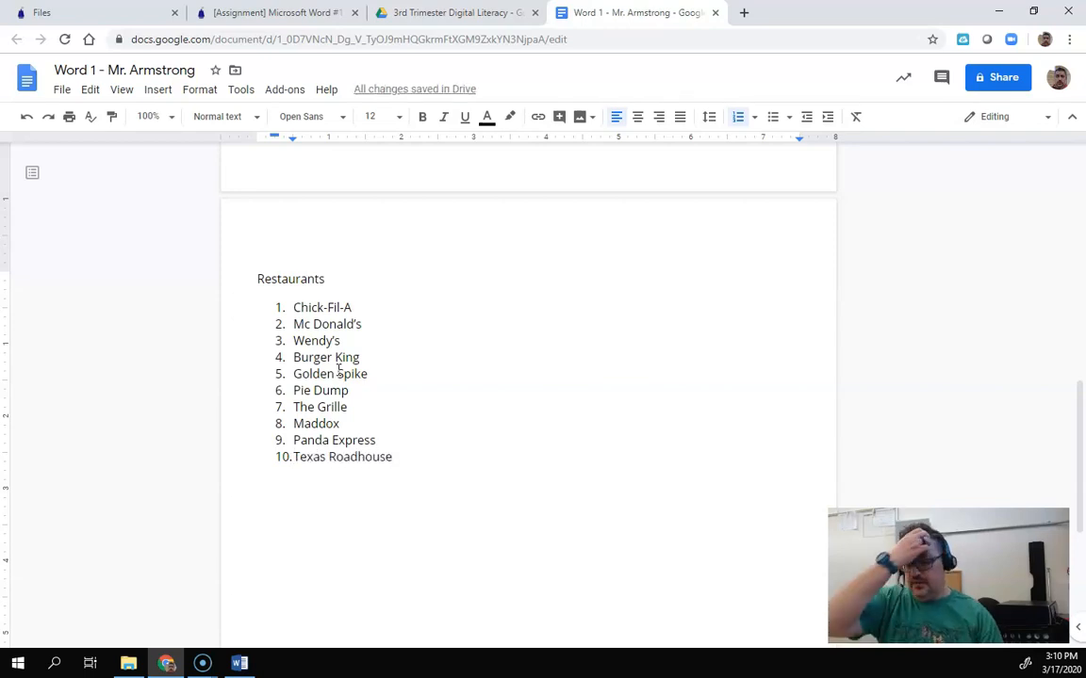
Step: End the Restaurants list and add the heading Professional Basketball Teams as plain text below it
{"action": "key", "text": "Return"}
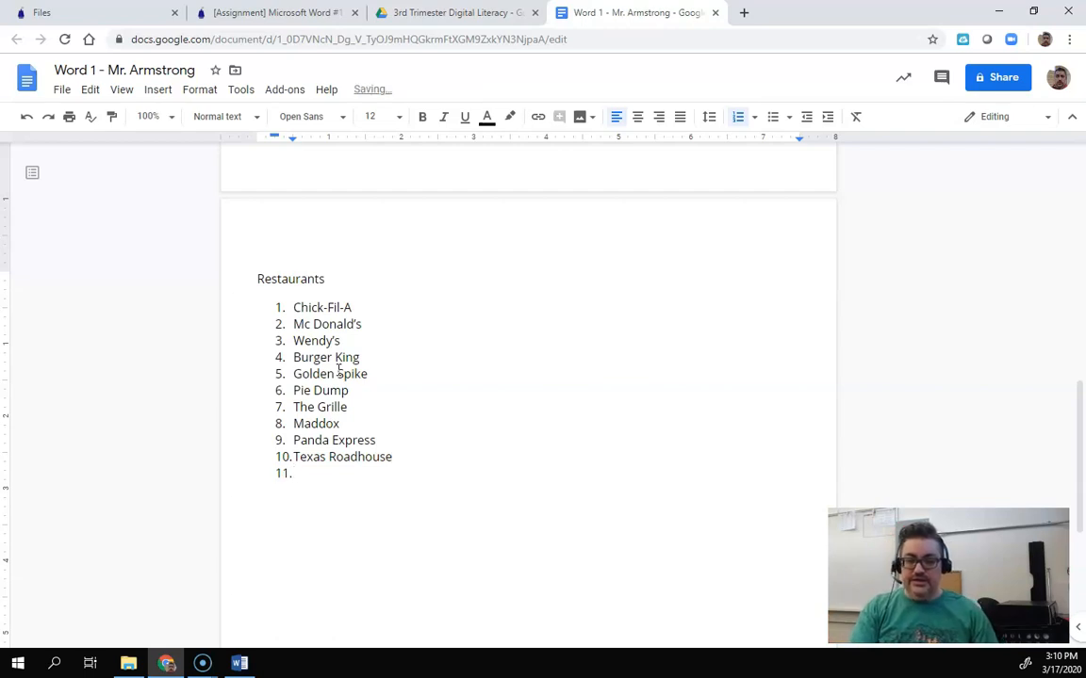
{"action": "key", "text": "Return"}
{"action": "left_click", "coordinate": [338, 365]}
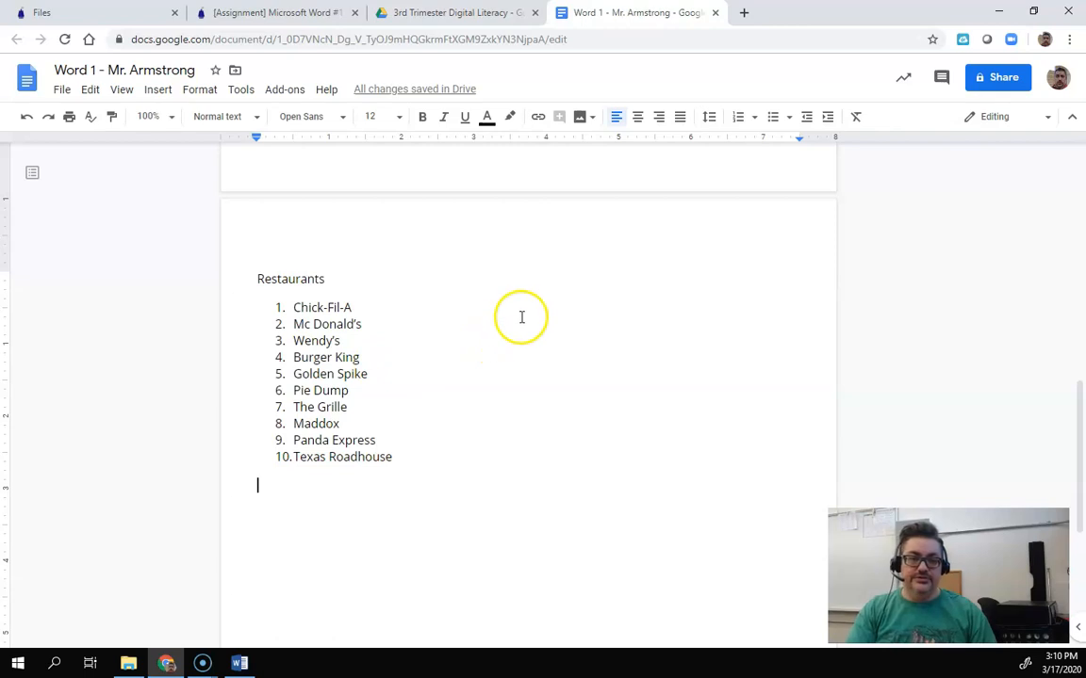
{"action": "type", "text": "Profess"}
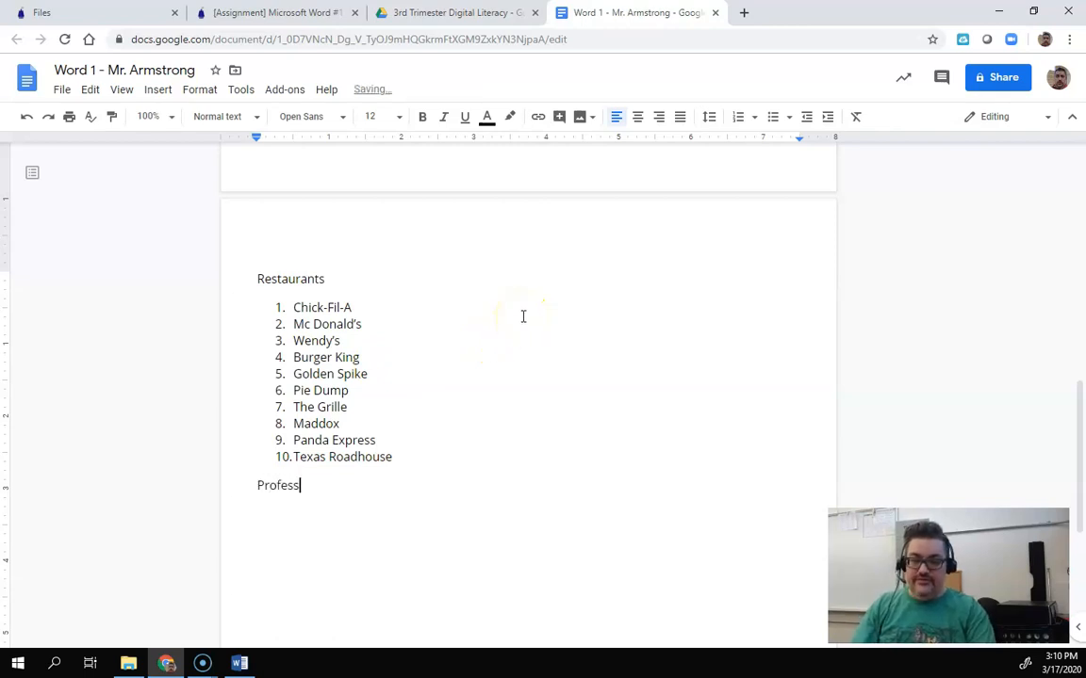
{"action": "type", "text": "ional B"}
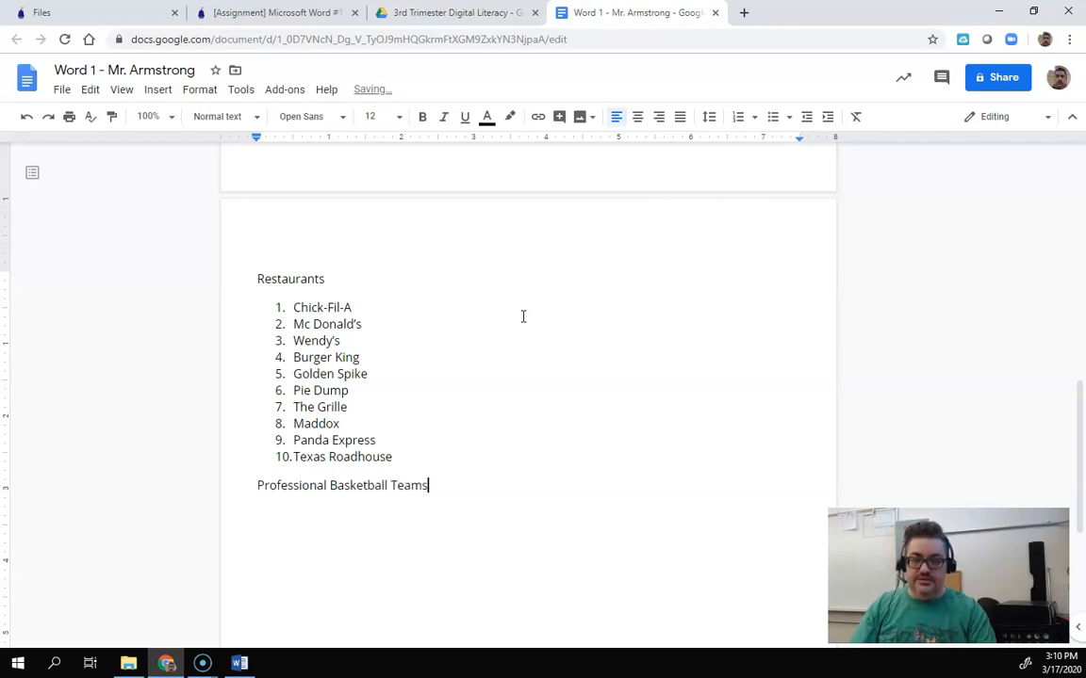
{"action": "type", "text": "asketball Teams"}
{"action": "key", "text": "Return"}
Step: Start a numbered list in the 1), a), i) style under Professional Basketball Teams with Jazz and Warriors as its first items
{"action": "left_click", "coordinate": [754, 117]}
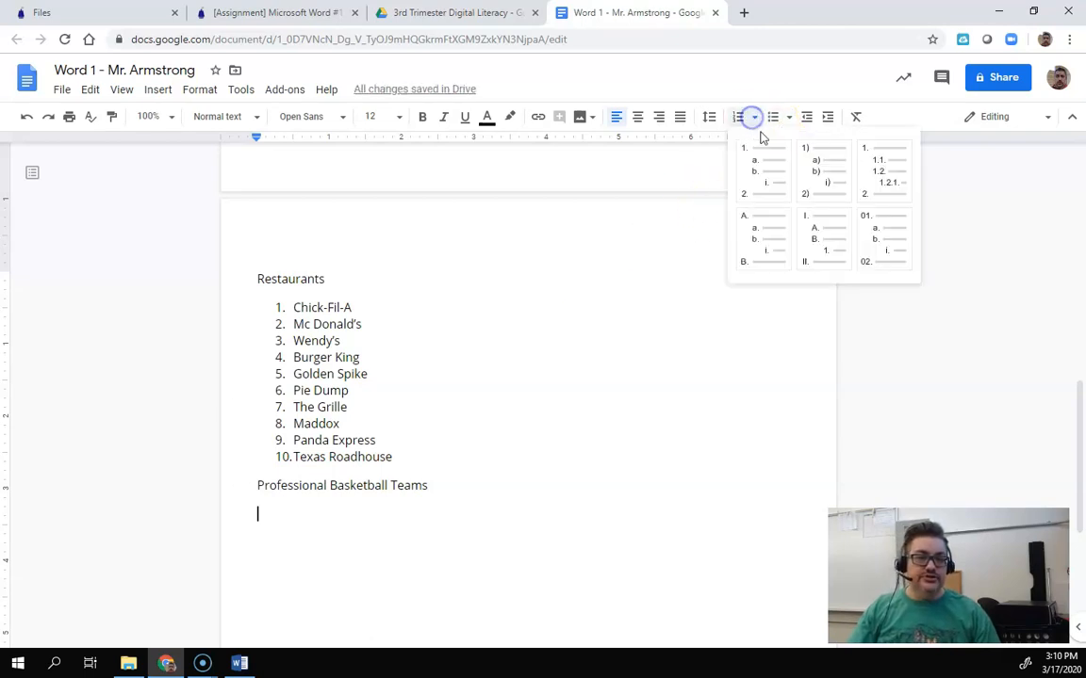
{"action": "left_click", "coordinate": [809, 172]}
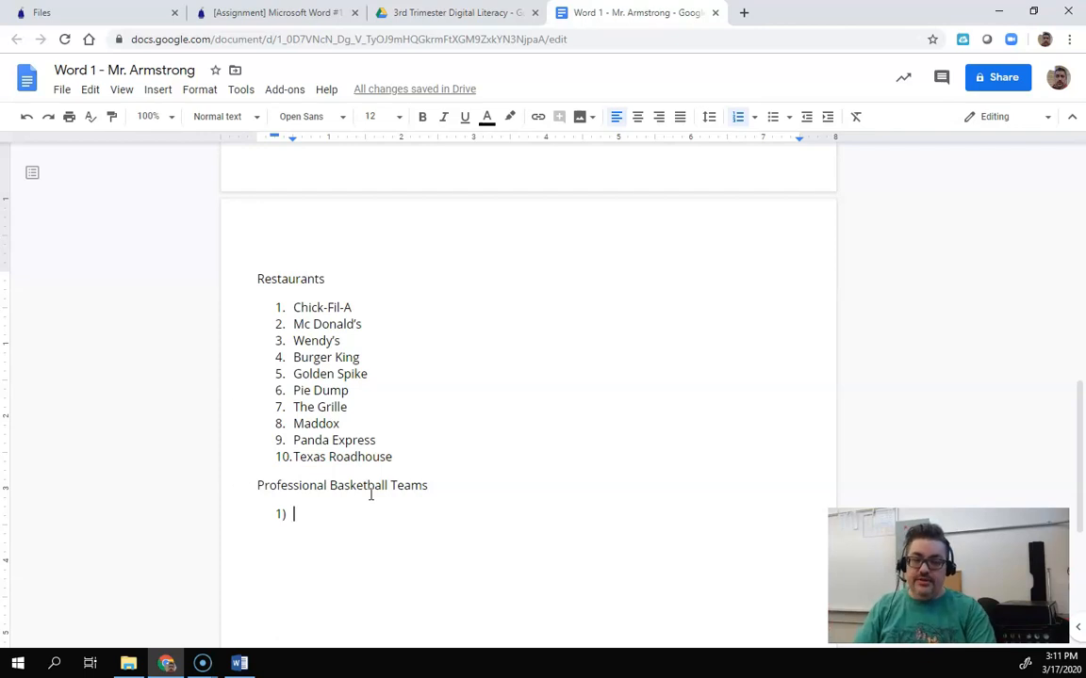
{"action": "type", "text": "Uta"}
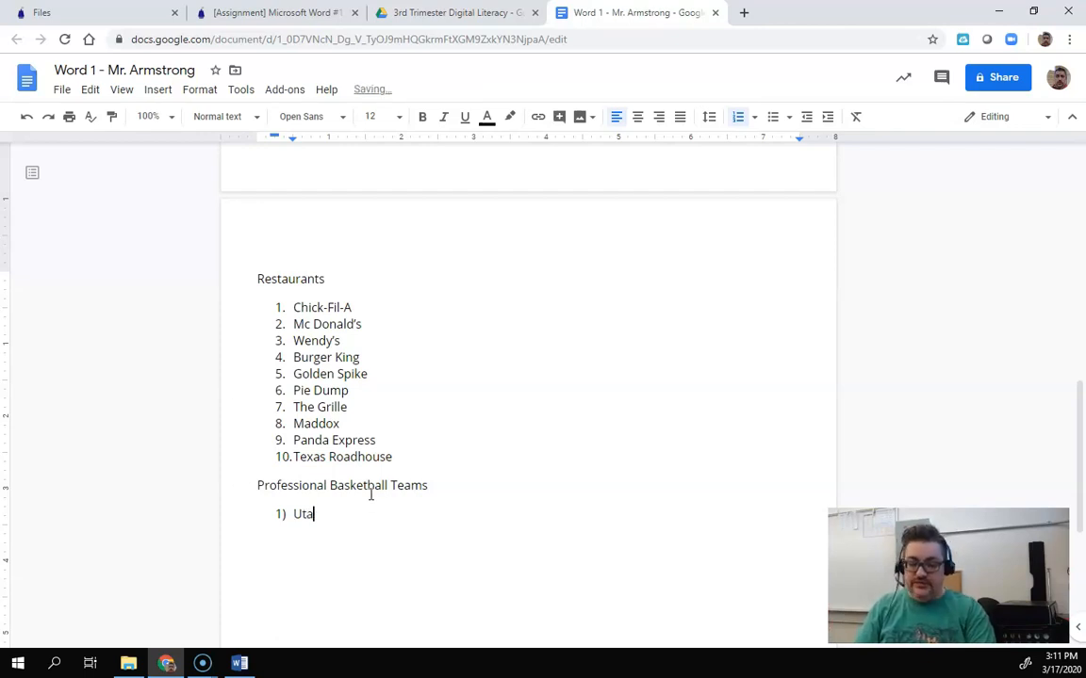
{"action": "key", "text": "BackSpace"}
{"action": "type", "text": "Jazz"}
{"action": "key", "text": "Return"}
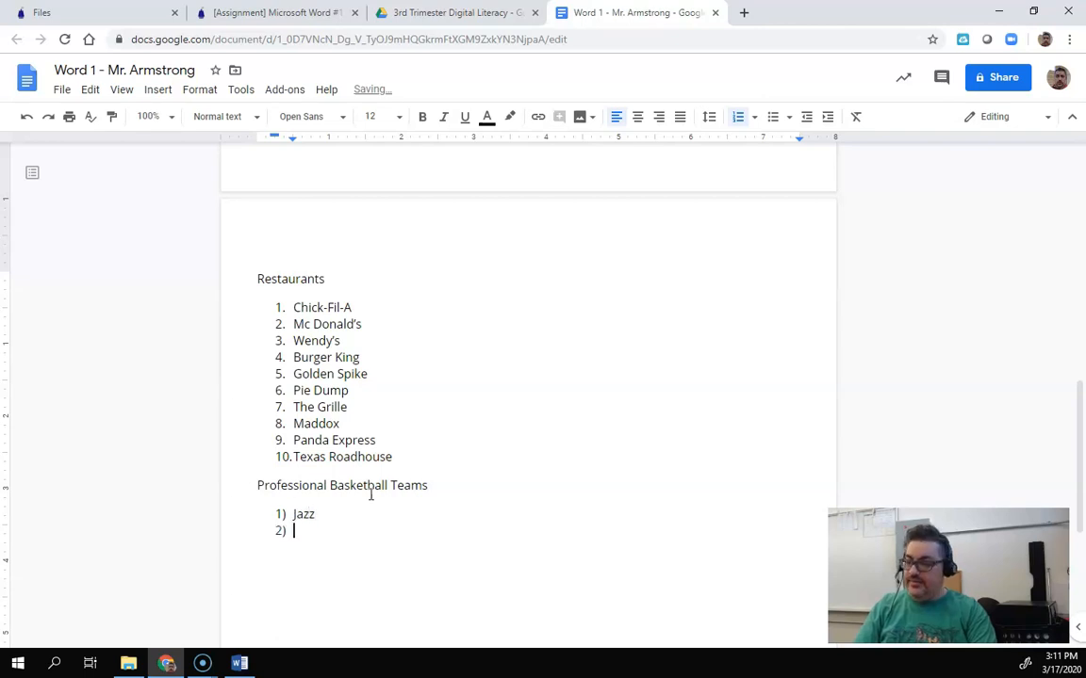
{"action": "type", "text": "Warriors"}
{"action": "key", "text": "Return"}
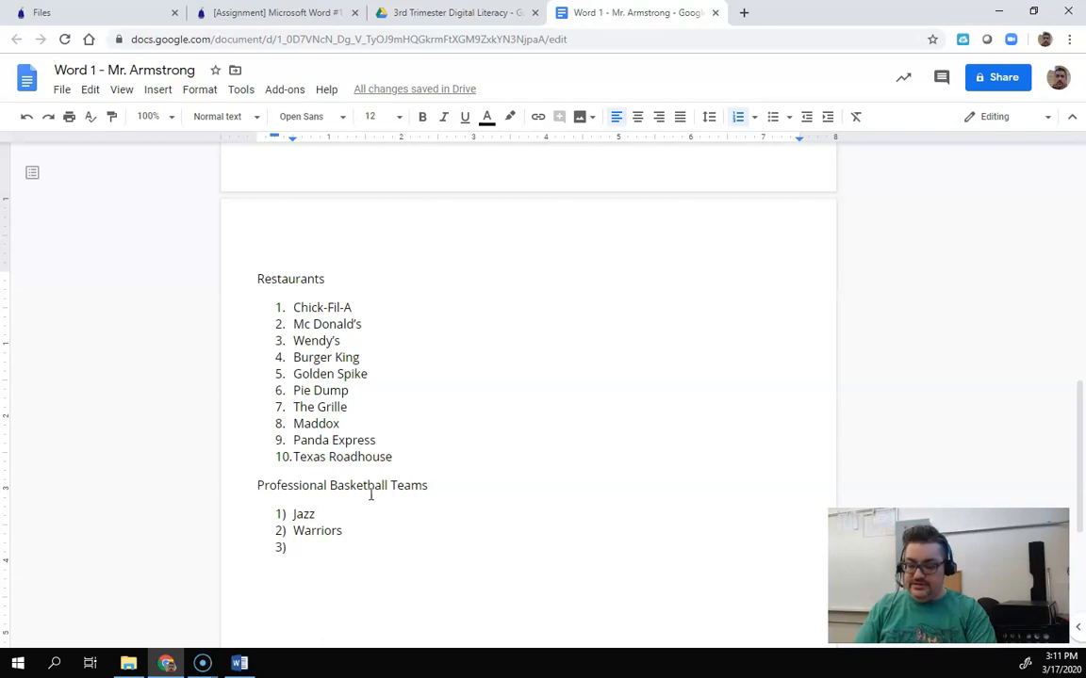
Step: Add Nuggets, Suns and Mavericks as items 3 to 5 of the basketball teams list
{"action": "type", "text": "Nuggets"}
{"action": "key", "text": "Return"}
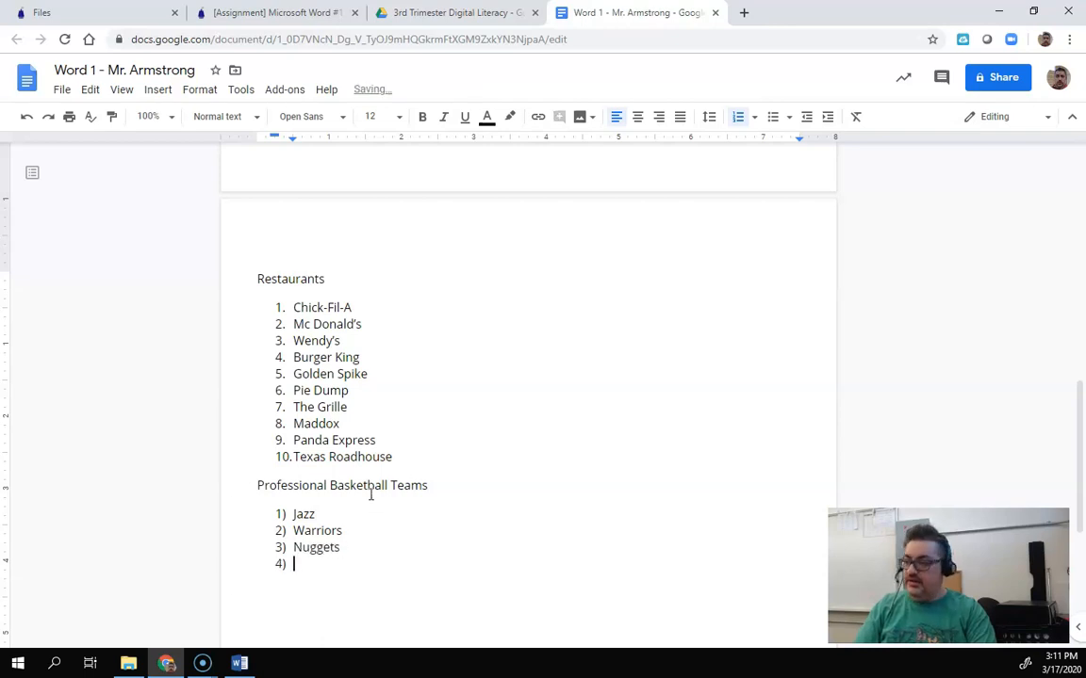
{"action": "type", "text": "Suns"}
{"action": "key", "text": "Return"}
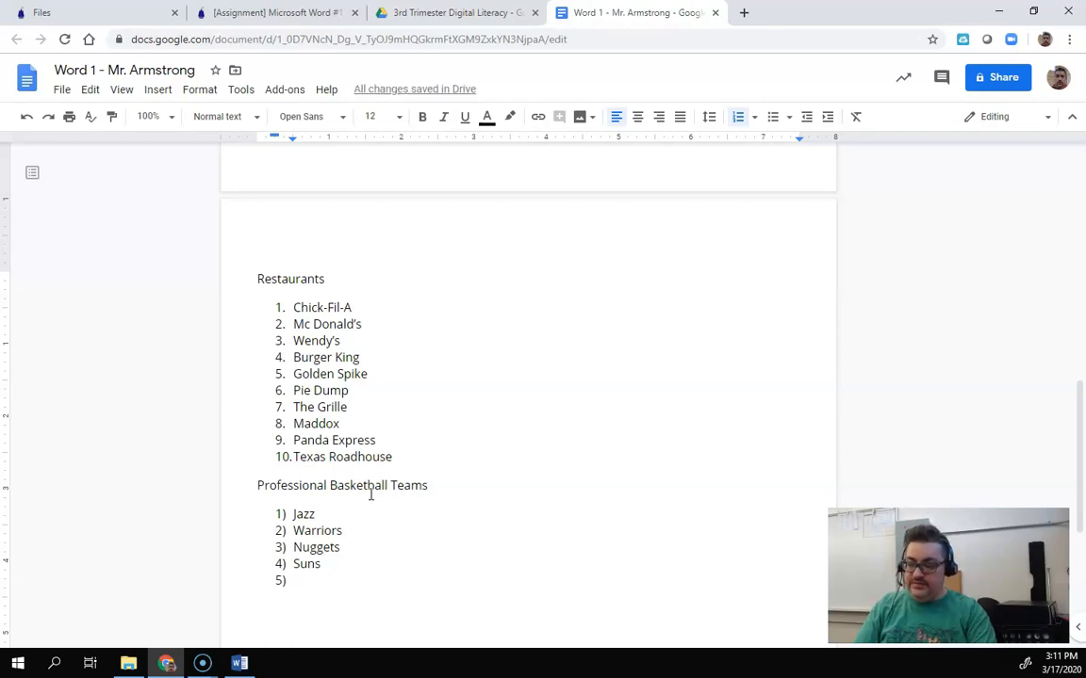
{"action": "type", "text": "Mavericks"}
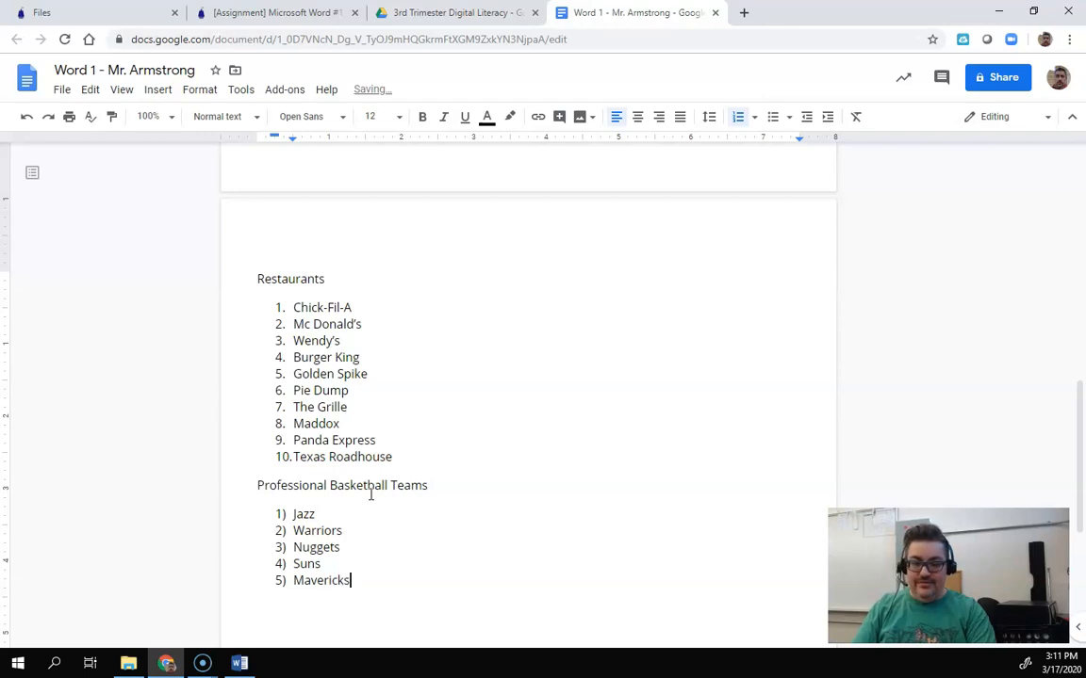
{"action": "key", "text": "Return"}
Step: Add Thunder, Bulls and Heat as items 6 to 8 of the basketball teams list
{"action": "type", "text": "Thunder"}
{"action": "key", "text": "Return"}
{"action": "type", "text": "Bulls"}
{"action": "key", "text": "Return"}
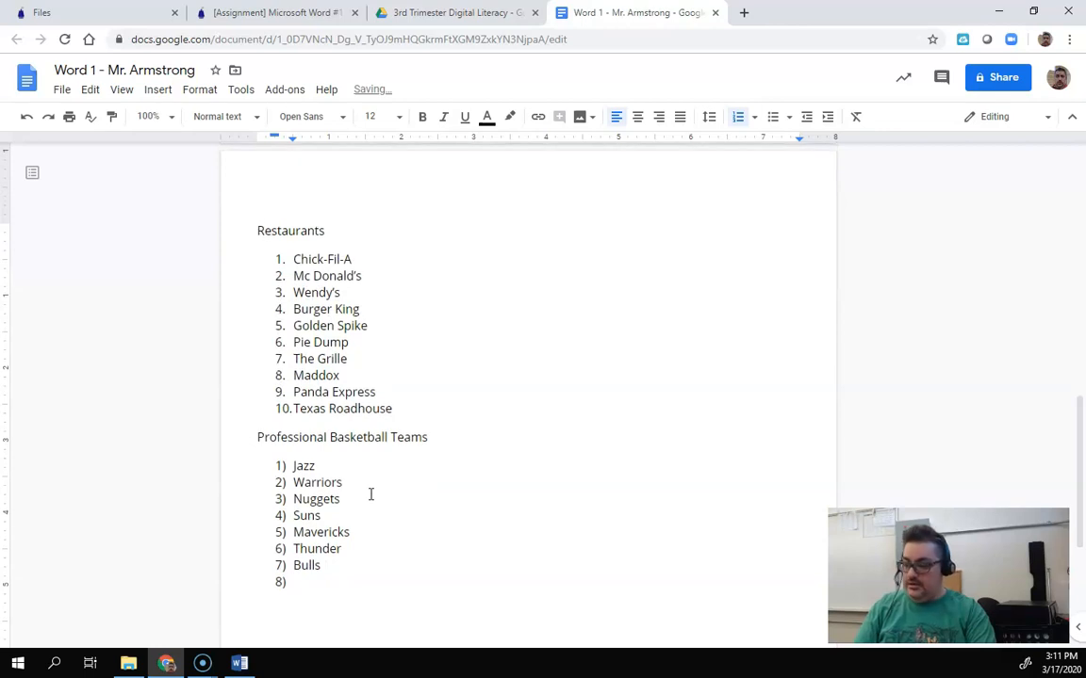
{"action": "type", "text": "Heat"}
{"action": "key", "text": "Return"}
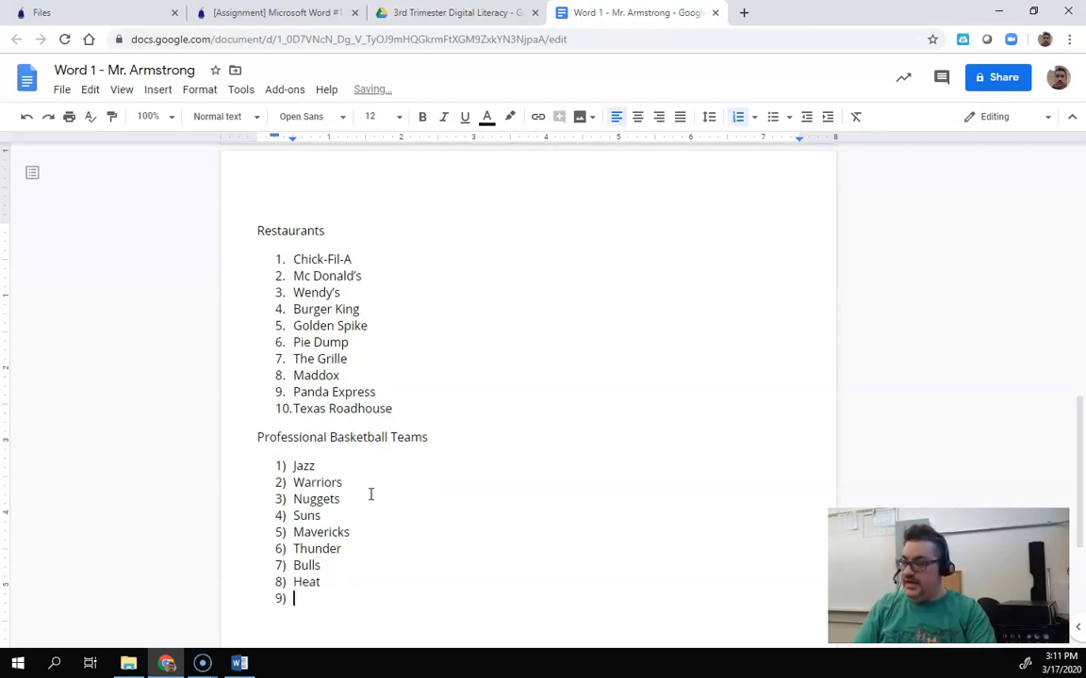
Step: Complete the basketball teams list with Cavaliers as item 9 and Nets as item 10, correcting the spelling of Cavaliers
{"action": "type", "text": "Cavalieers"}
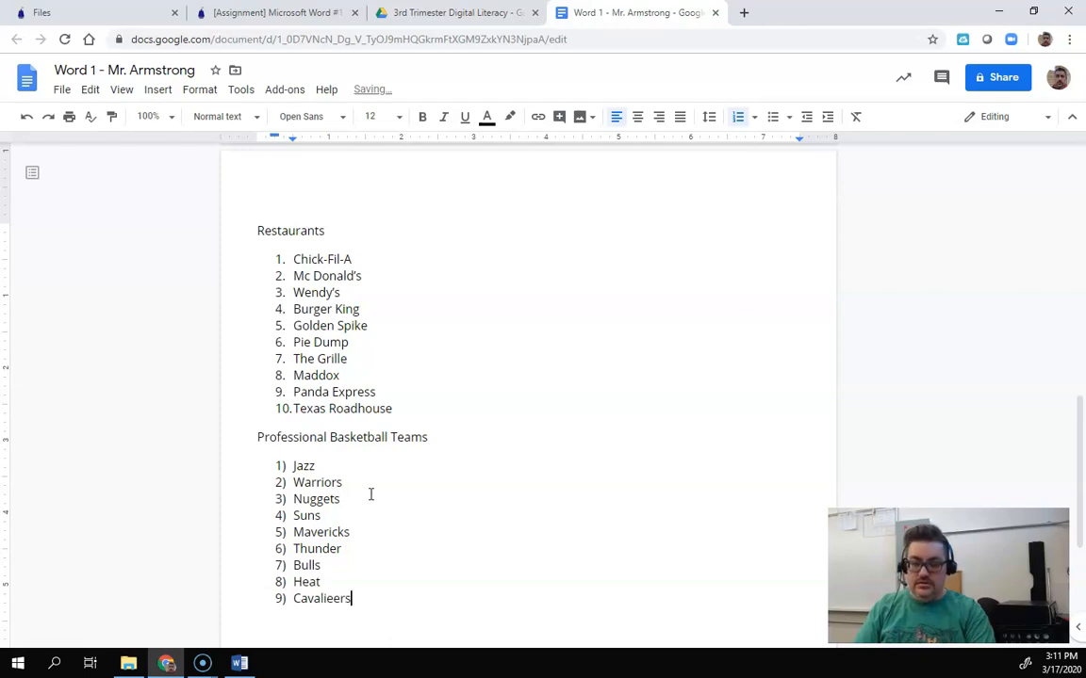
{"action": "key", "text": "Return"}
{"action": "key", "text": "BackSpace"}
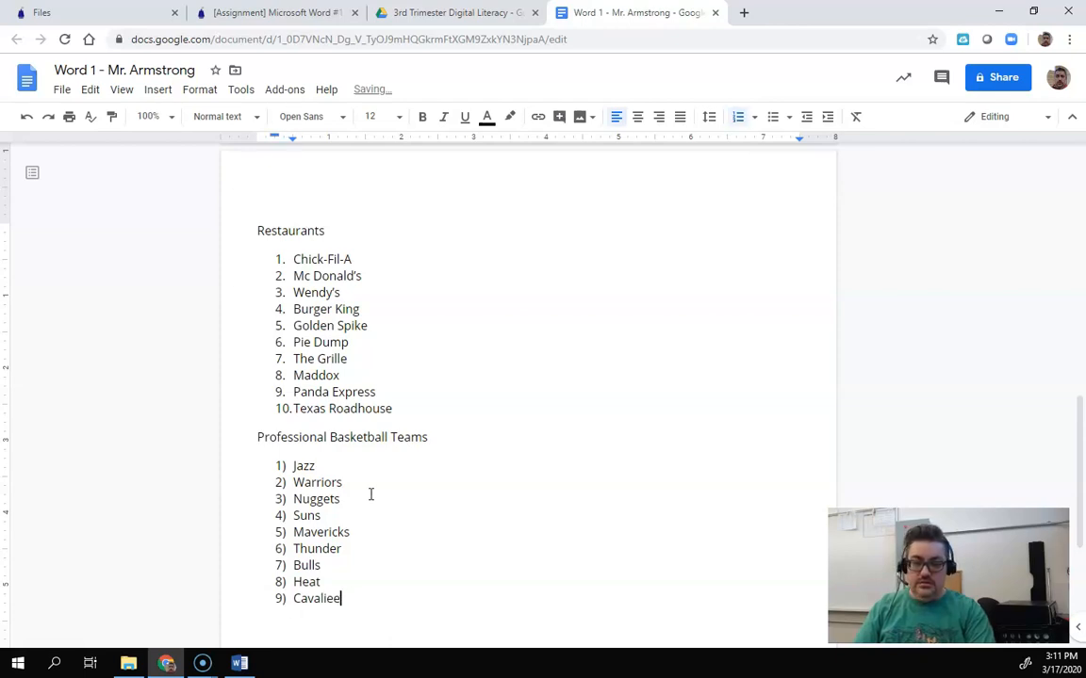
{"action": "type", "text": "s"}
{"action": "key", "text": "Return"}
{"action": "type", "text": "Net"}
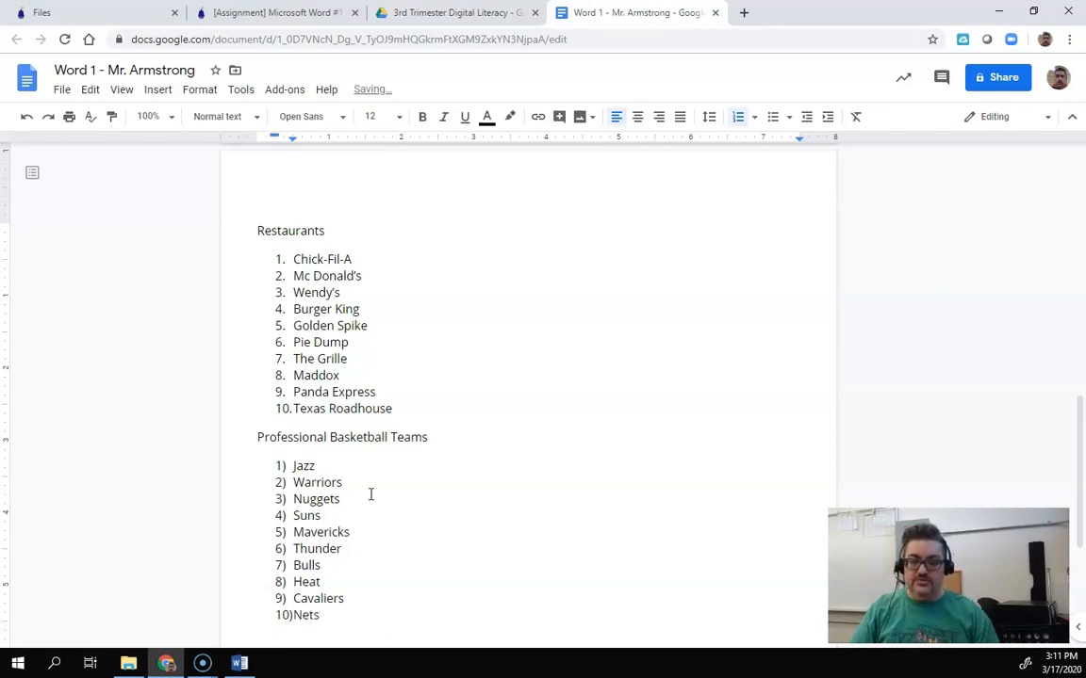
Step: Switch to the Canvas assignment page, check the categories required for Part 2, and return to the Google Docs document
{"action": "scroll", "coordinate": [247, 447], "scroll_direction": "down", "scroll_amount": 3}
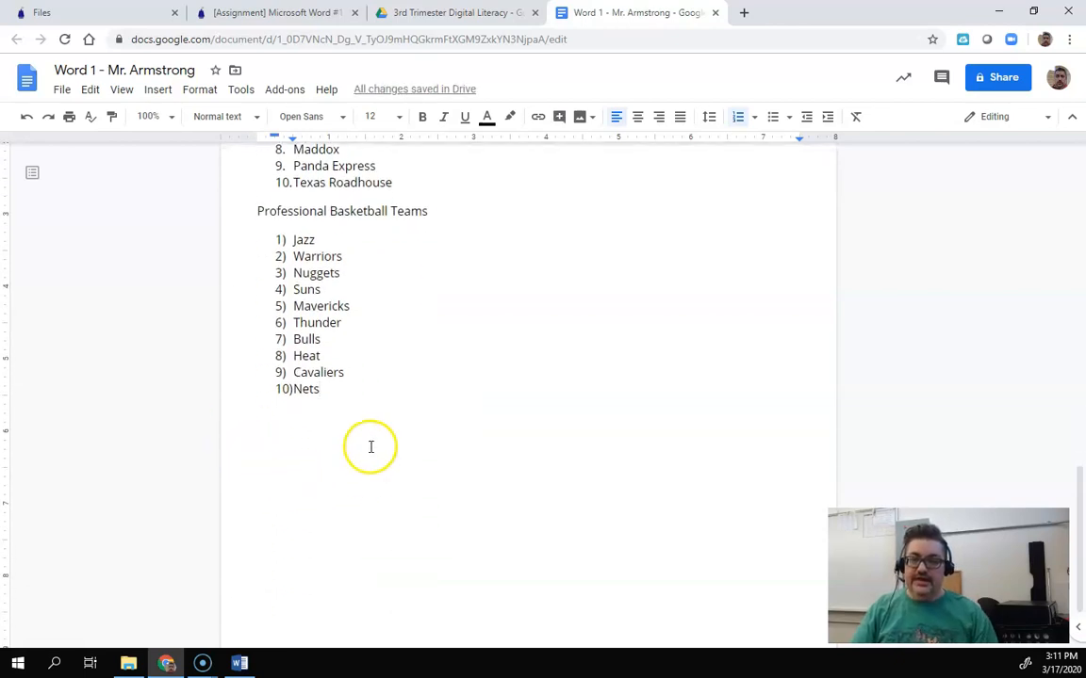
{"action": "scroll", "coordinate": [371, 446], "scroll_direction": "up", "scroll_amount": 3}
{"action": "scroll", "coordinate": [343, 405], "scroll_direction": "down", "scroll_amount": 3}
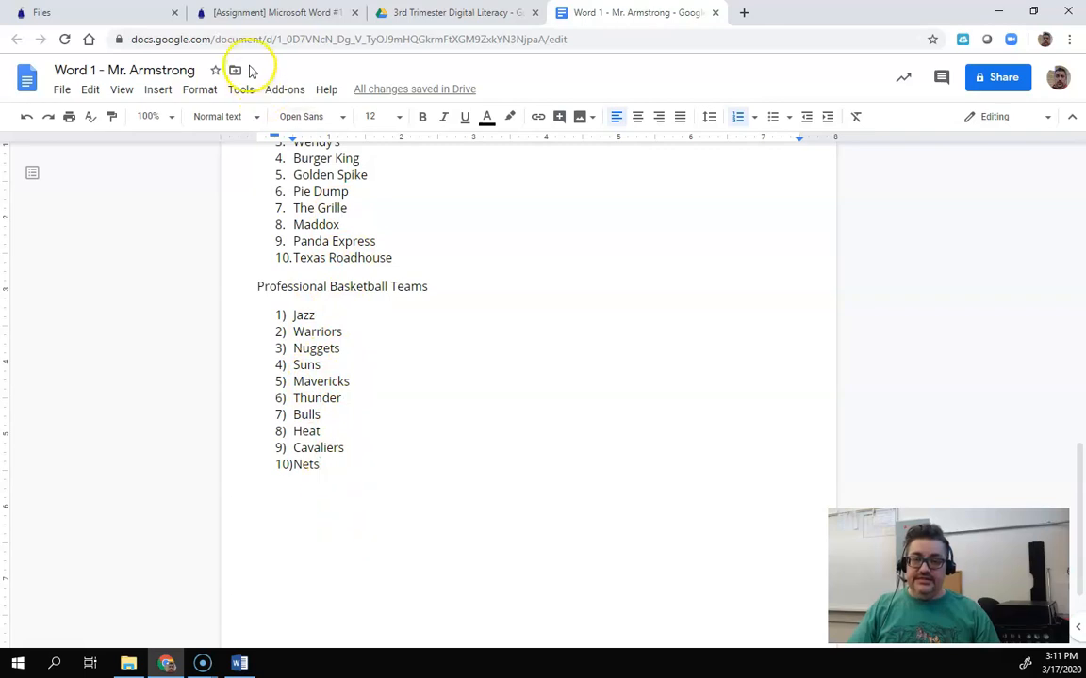
{"action": "left_click", "coordinate": [227, 12]}
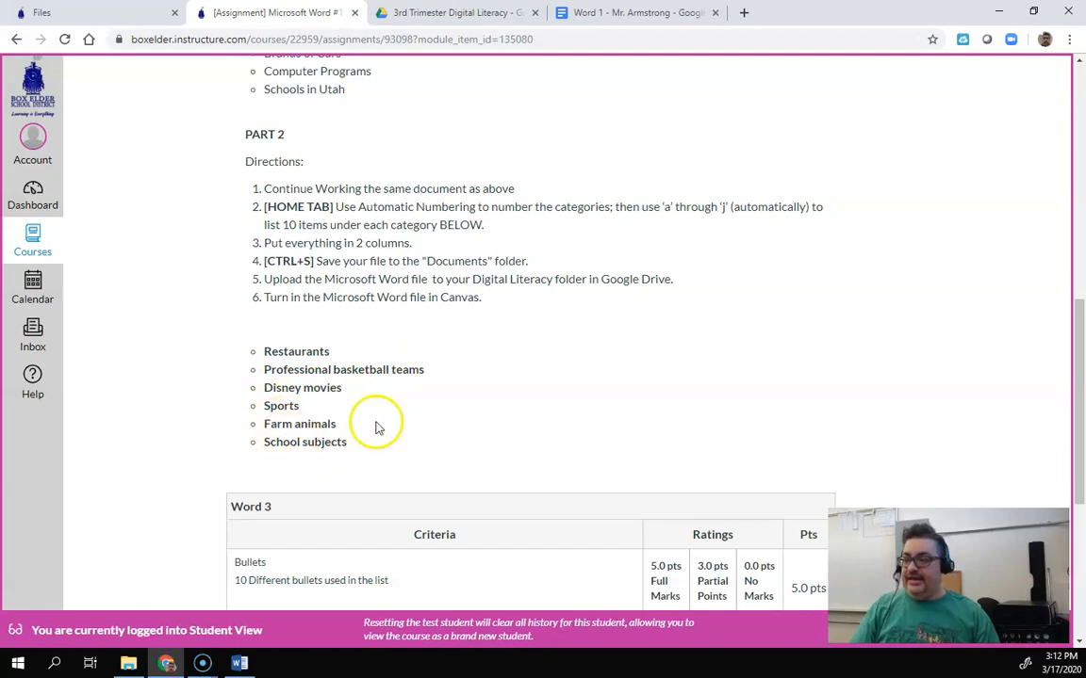
{"action": "left_click", "coordinate": [649, 13]}
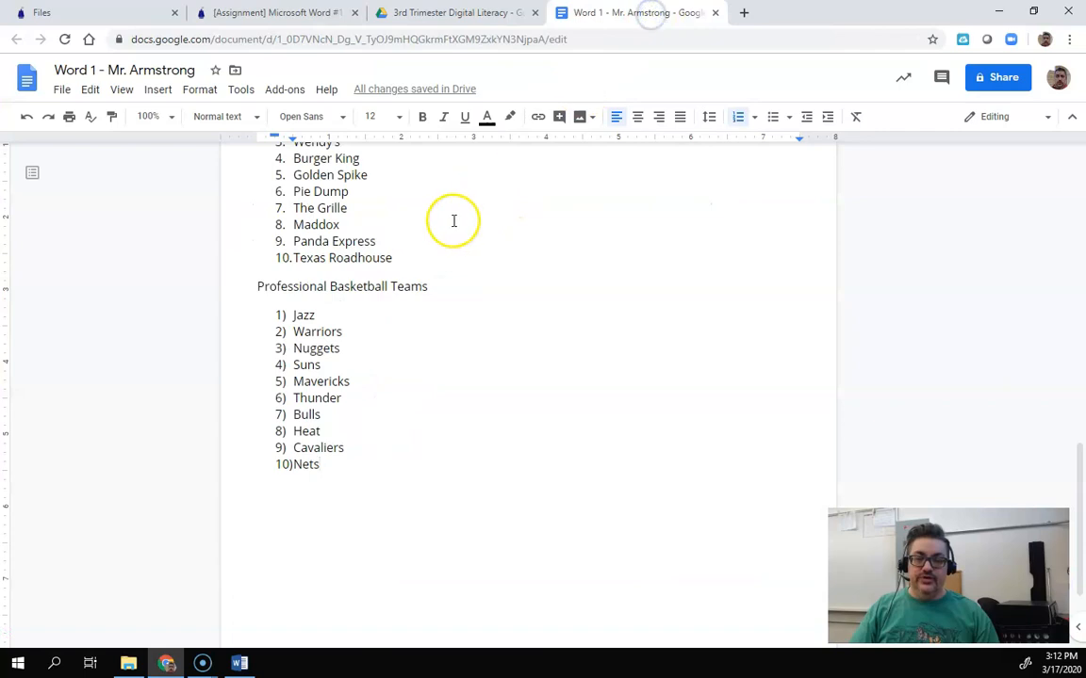
Step: Review the numbered lists on page two and the two-column bulleted lists on page one
{"action": "scroll", "coordinate": [452, 226], "scroll_direction": "down", "scroll_amount": 1}
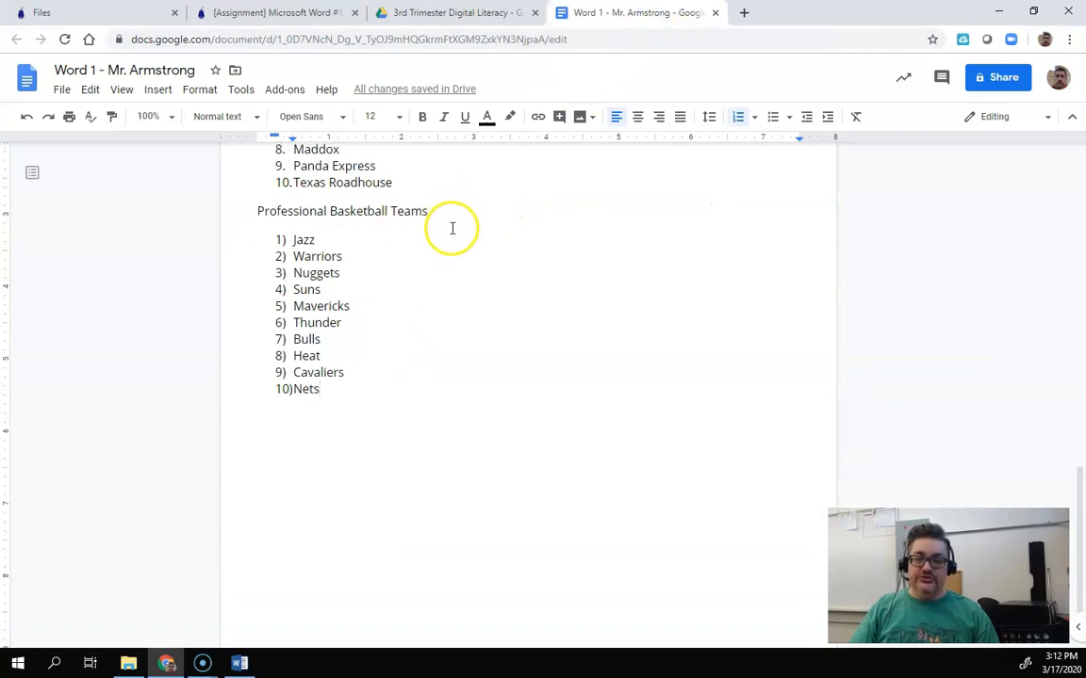
{"action": "scroll", "coordinate": [452, 230], "scroll_direction": "down", "scroll_amount": 1}
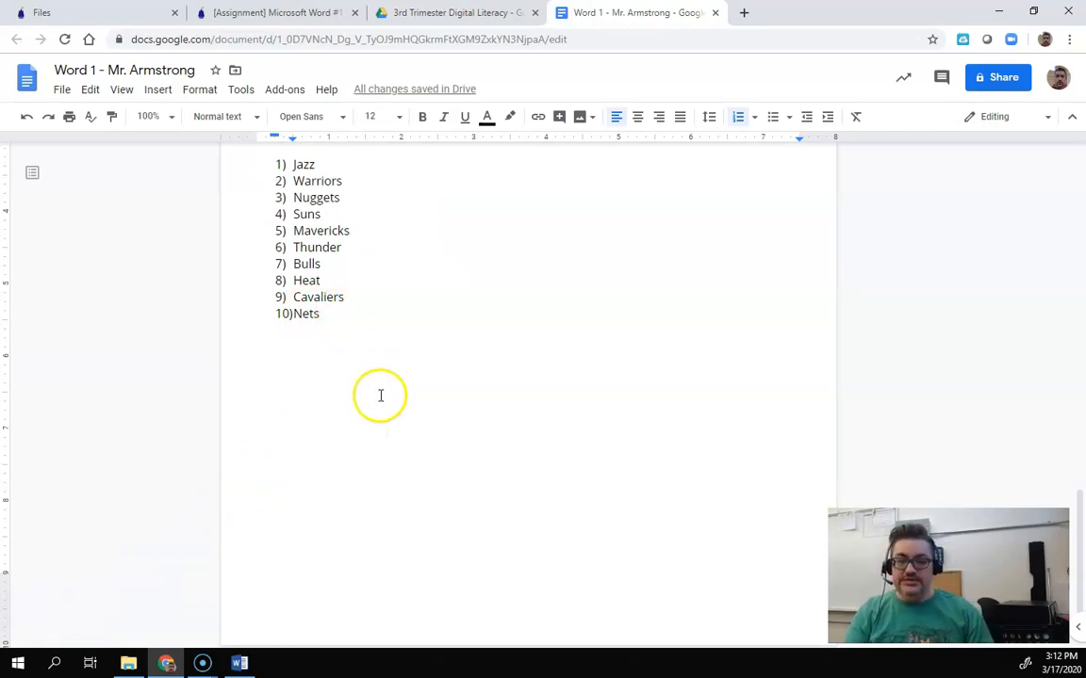
{"action": "scroll", "coordinate": [381, 391], "scroll_direction": "up", "scroll_amount": 4}
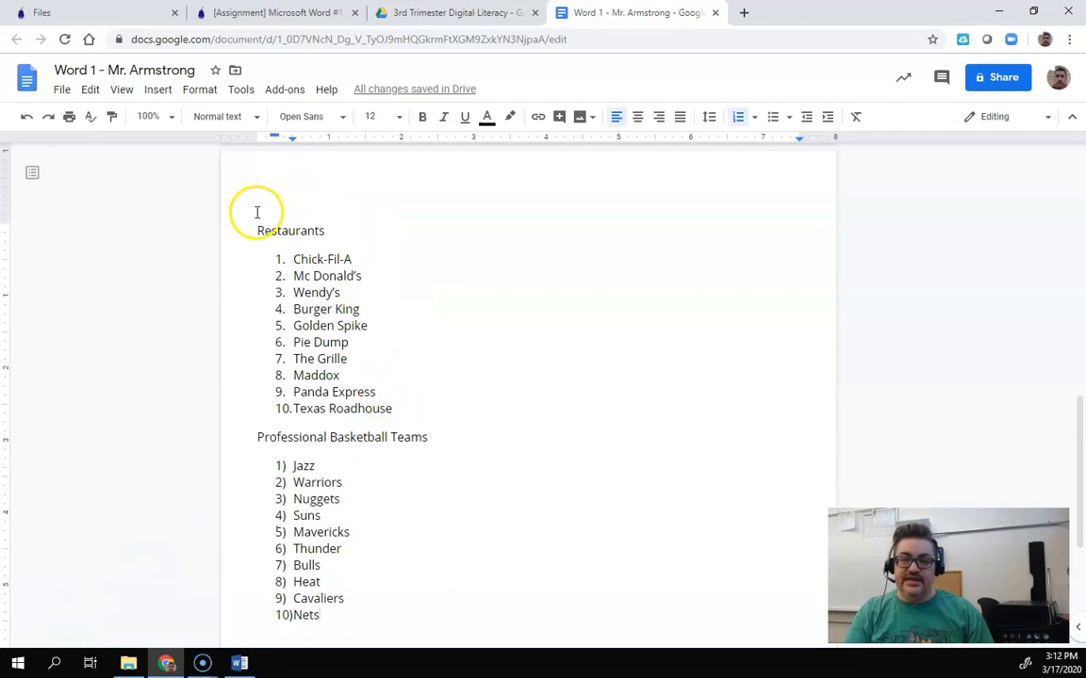
{"action": "left_click_drag", "start_coordinate": [259, 230], "coordinate": [344, 615]}
{"action": "left_click", "coordinate": [344, 616]}
{"action": "left_click", "coordinate": [311, 276]}
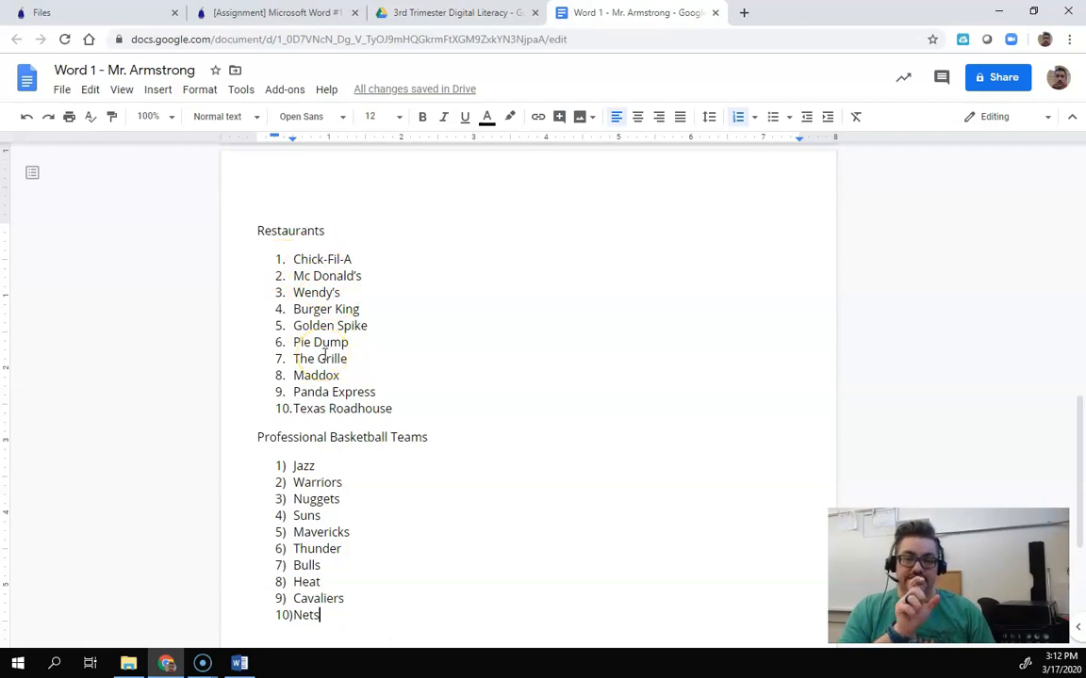
{"action": "scroll", "coordinate": [326, 344], "scroll_direction": "up", "scroll_amount": 15}
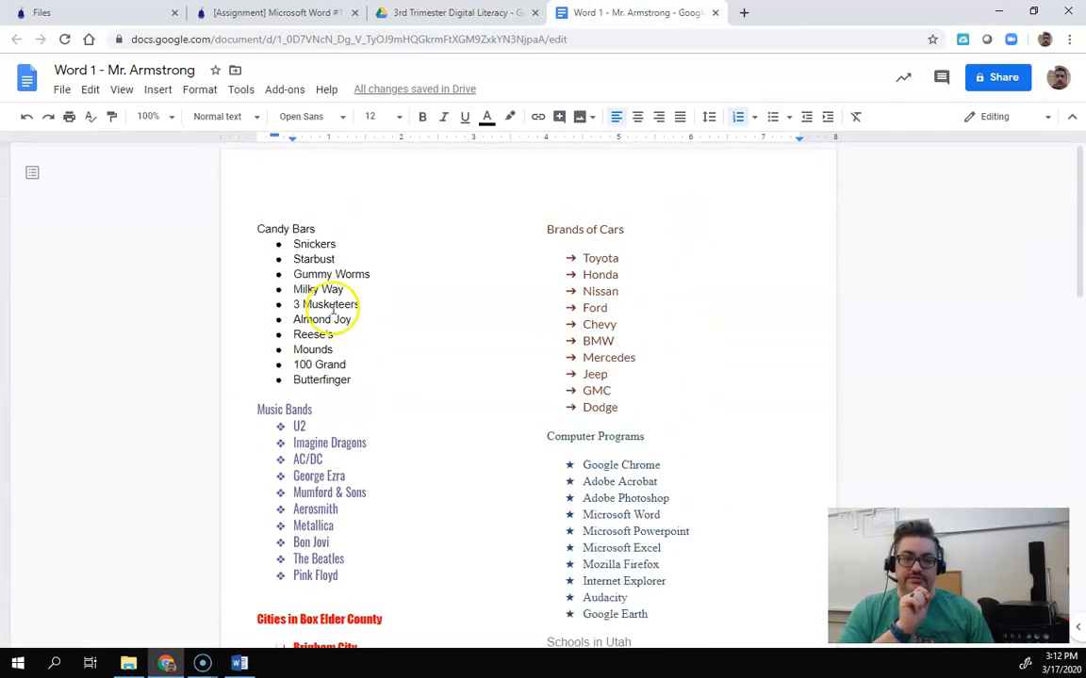
{"action": "scroll", "coordinate": [452, 298], "scroll_direction": "down", "scroll_amount": 10}
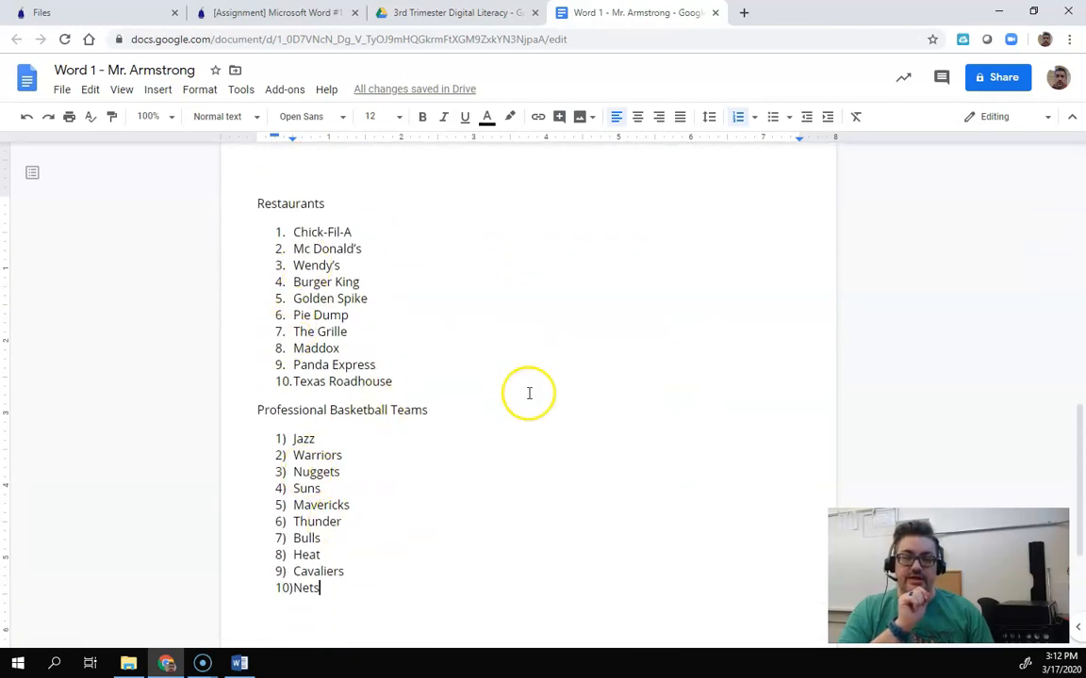
{"action": "scroll", "coordinate": [523, 496], "scroll_direction": "down", "scroll_amount": 3}
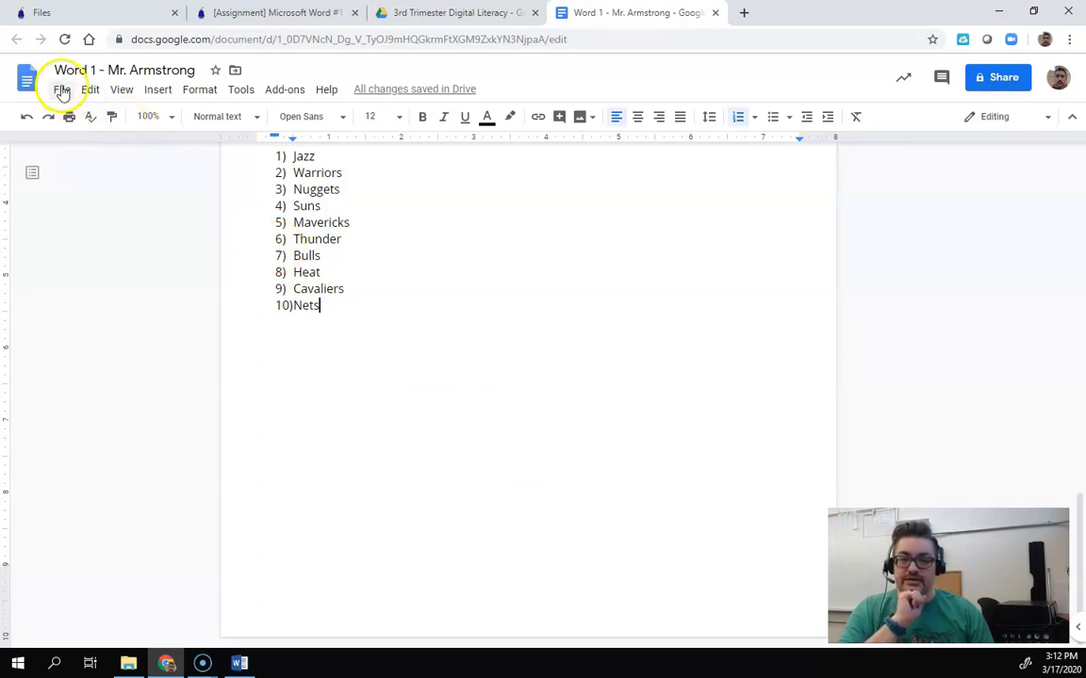
Step: Switch to the Canvas assignment page and start re-submitting the assignment with Google Drive as the file source
{"action": "left_click", "coordinate": [286, 11]}
{"action": "scroll", "coordinate": [504, 242], "scroll_direction": "up", "scroll_amount": 8}
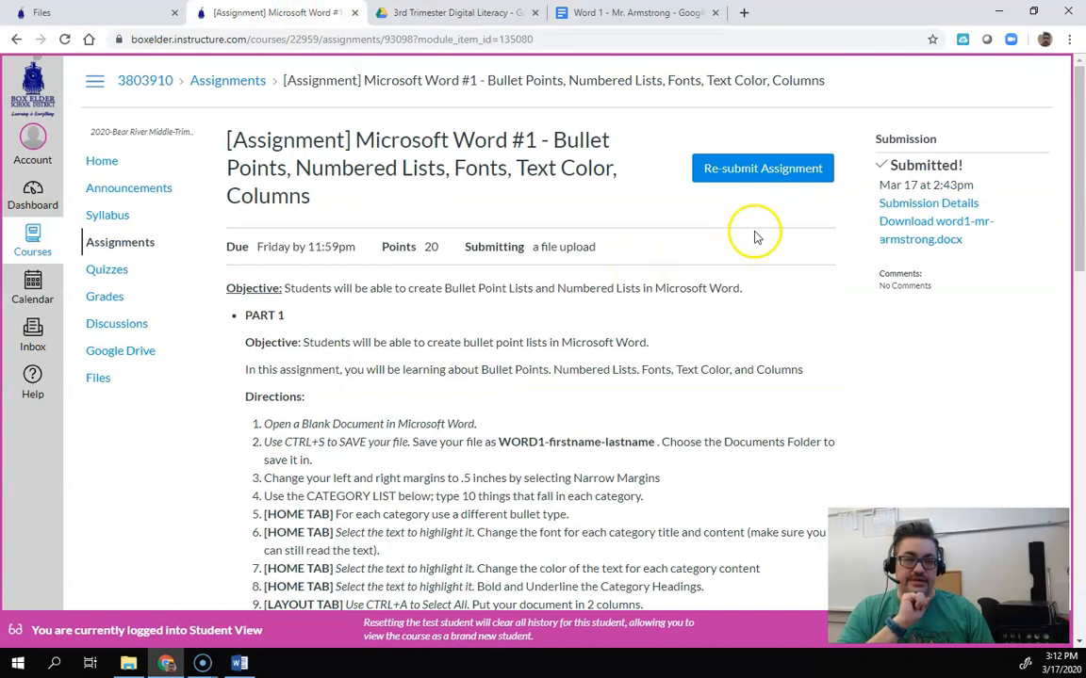
{"action": "left_click", "coordinate": [761, 172]}
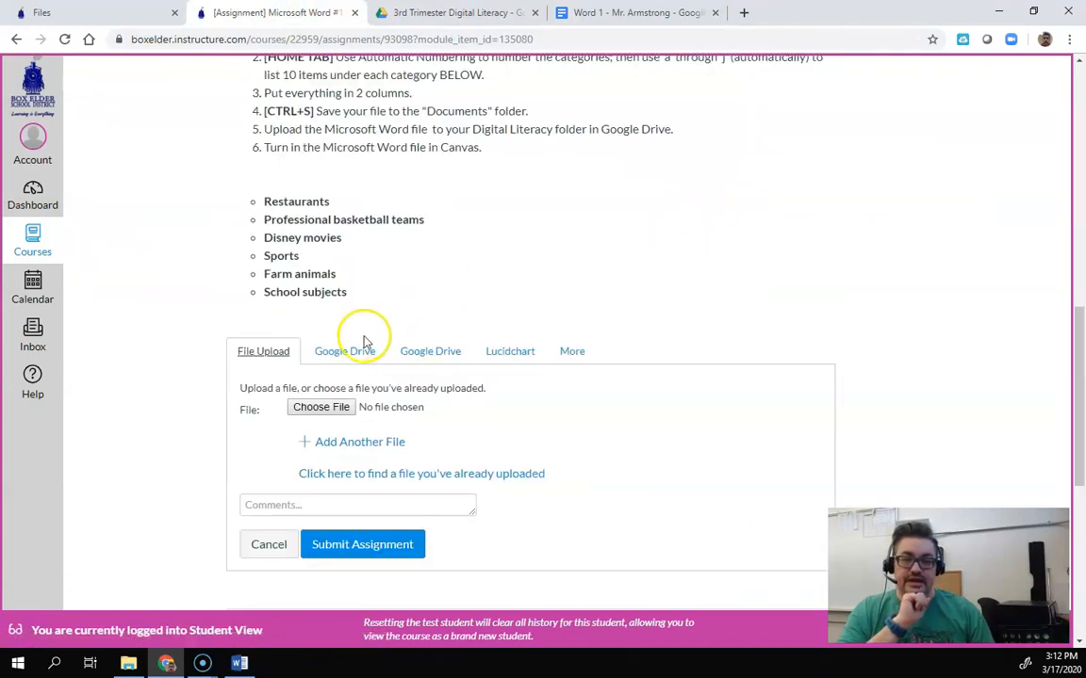
{"action": "left_click", "coordinate": [358, 354]}
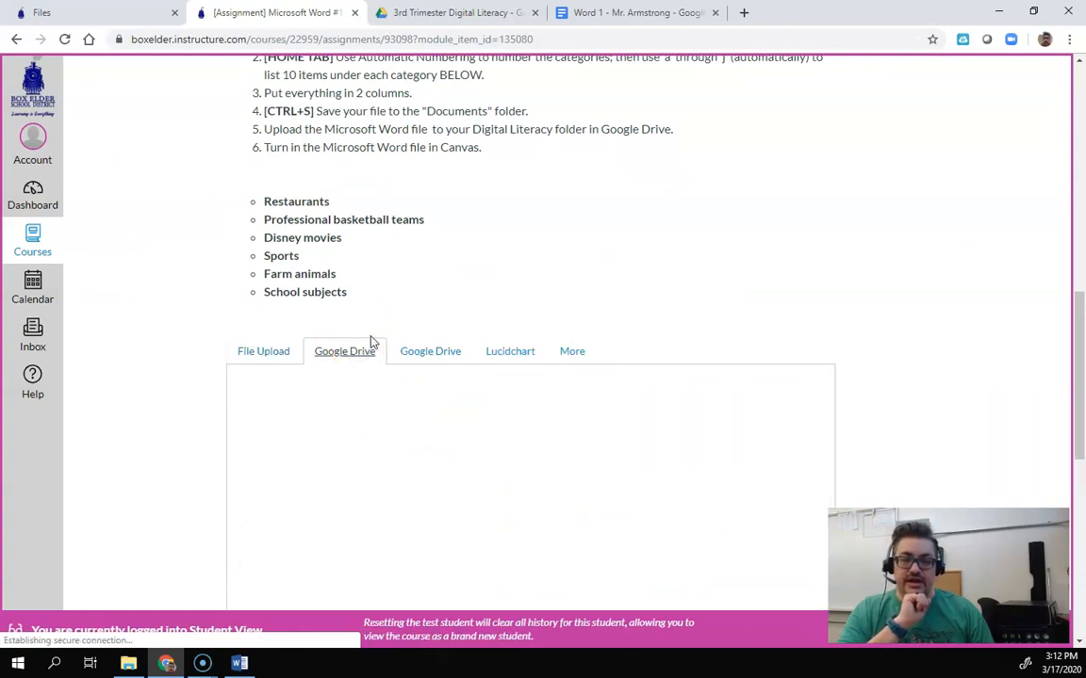
{"action": "scroll", "coordinate": [337, 429], "scroll_direction": "down", "scroll_amount": 2}
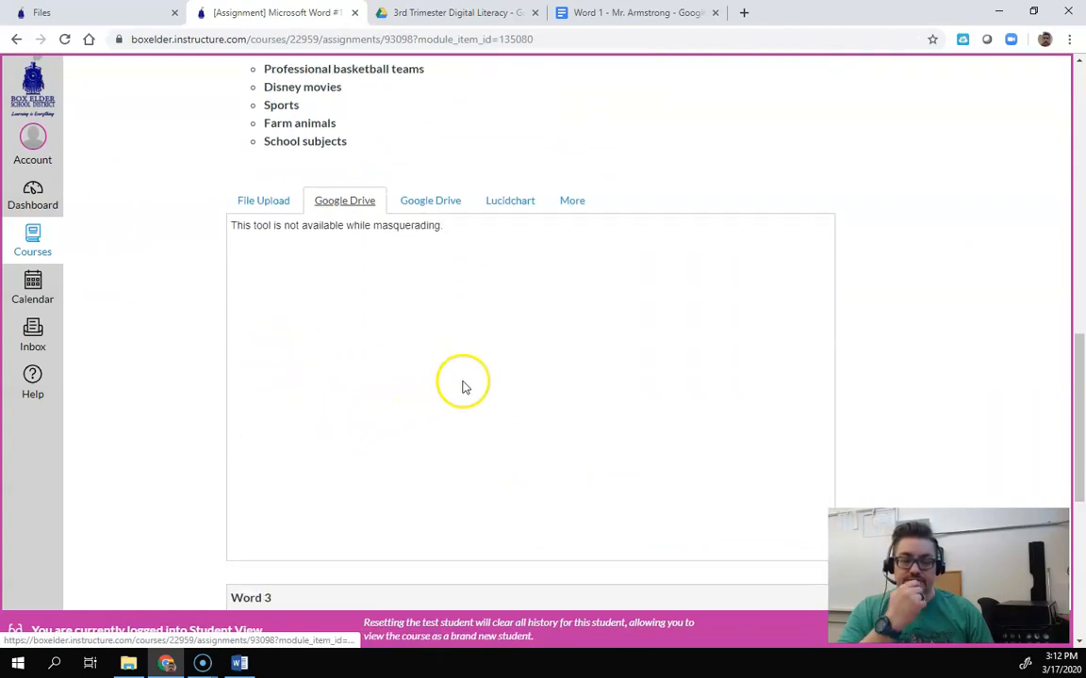